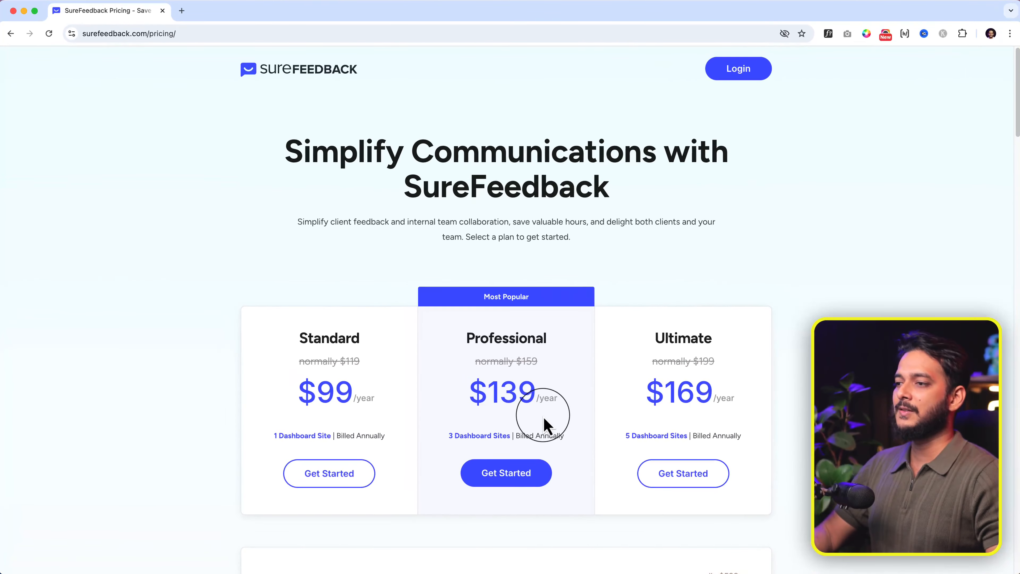
# - Review the Standard plan on the pricing page and open the account login page
pyautogui.moveTo(298, 338); pyautogui.dragTo(331, 340)
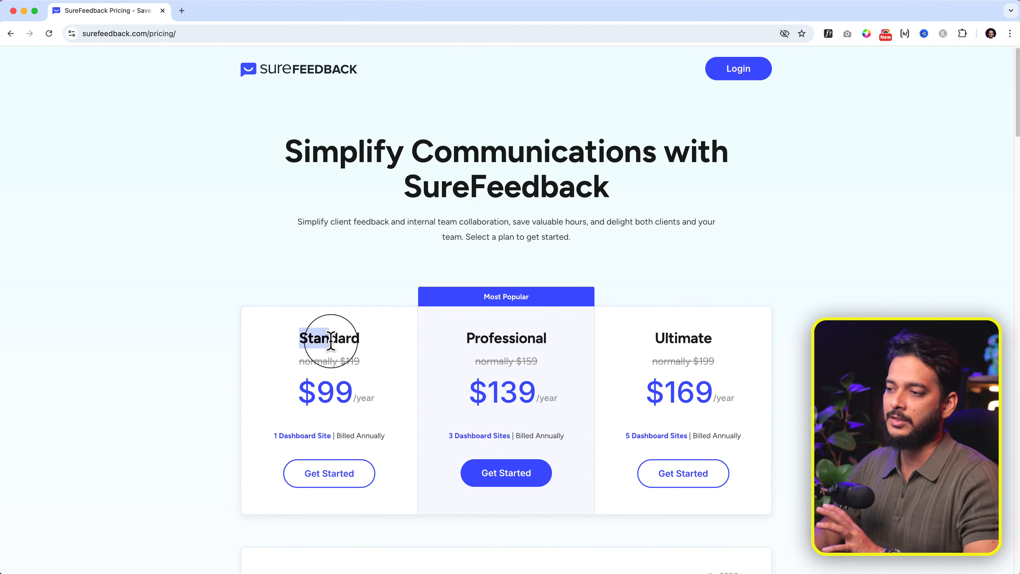
pyautogui.click(338, 344)
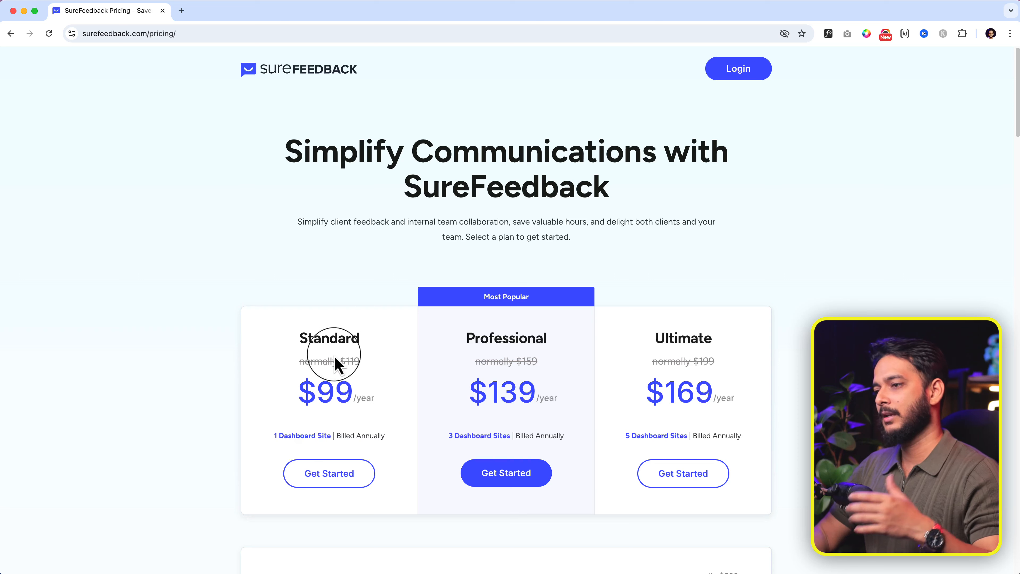
pyautogui.moveTo(297, 442)
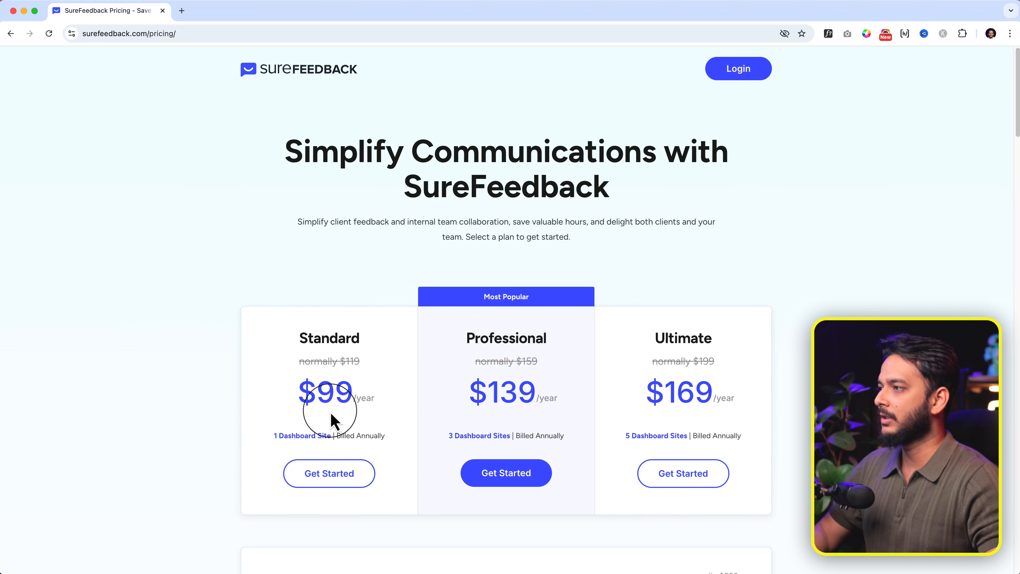
pyautogui.click(731, 72)
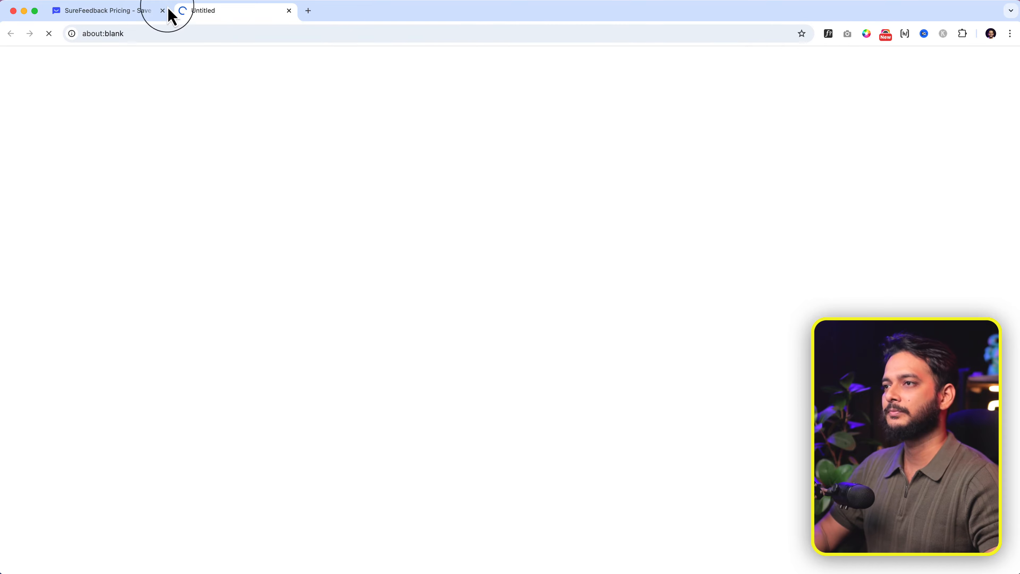
# - Return to the pricing page and look through the features that all plans include
pyautogui.click(138, 12)
pyautogui.scroll(-15, 369, 303)
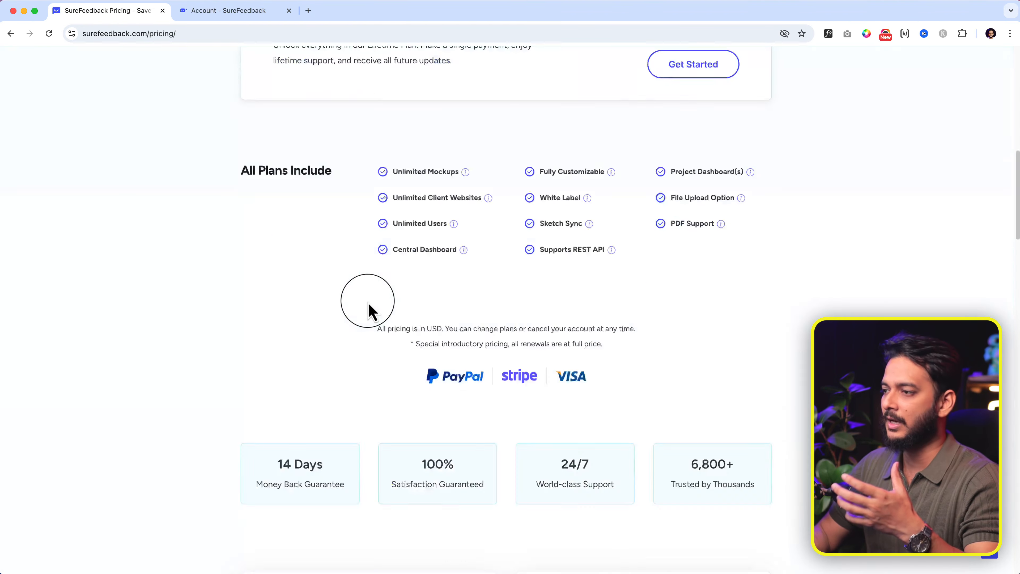
pyautogui.scroll(5, 372, 311)
pyautogui.scroll(10, 369, 306)
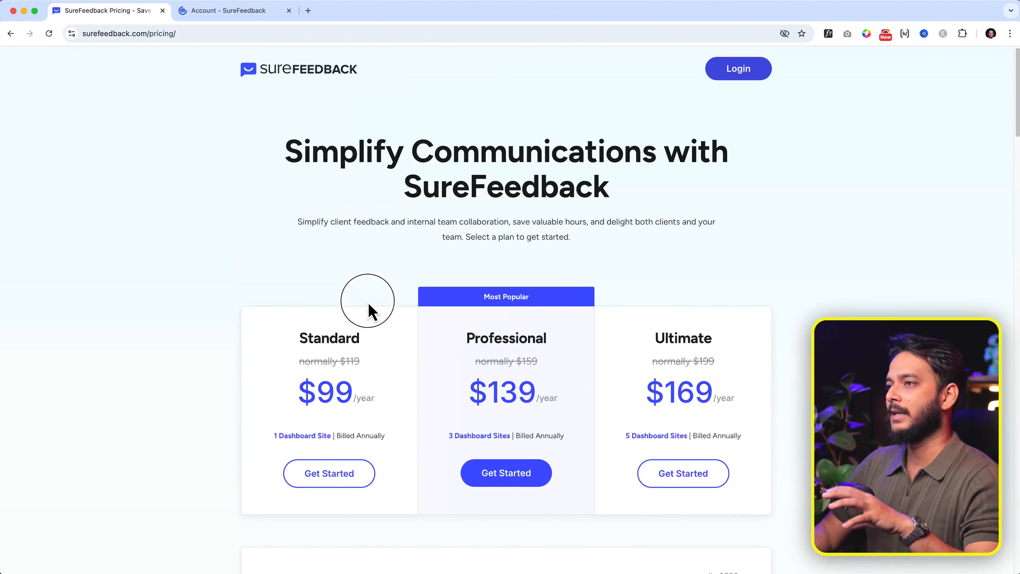
# - Go back to the SureFeedback home page and look over its use for client communication and internal teams
pyautogui.click(11, 34)
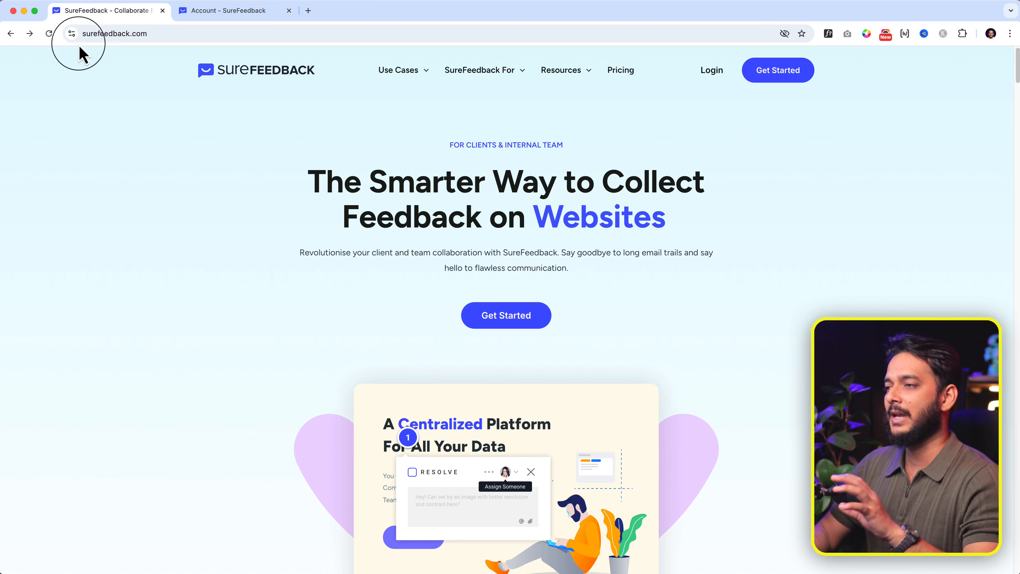
pyautogui.moveTo(400, 72)
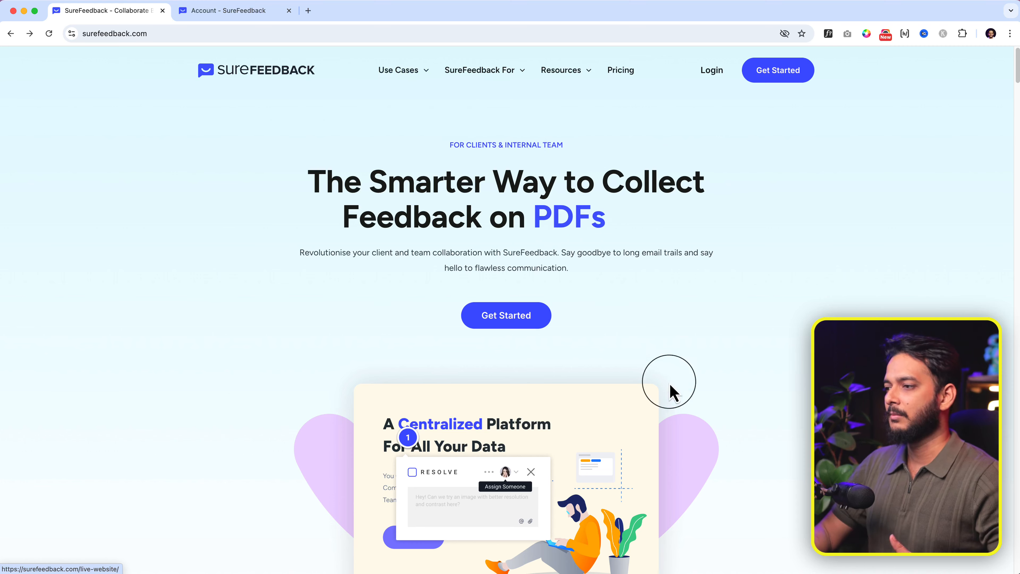
pyautogui.scroll(-10, 697, 416)
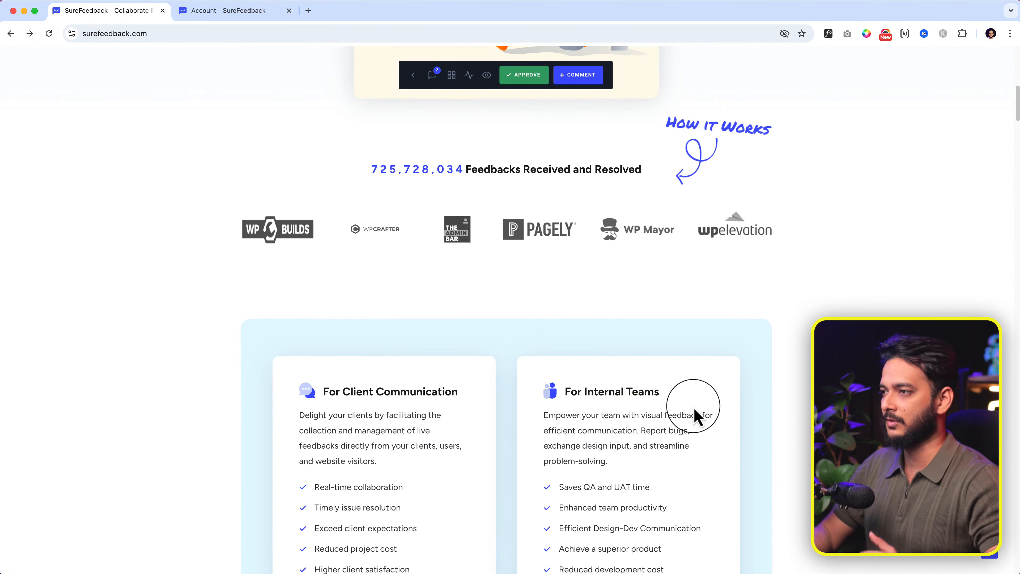
pyautogui.scroll(10, 697, 417)
# - Sign in to the SureFeedback account with the prefilled credentials and open the Downloads page
pyautogui.click(235, 12)
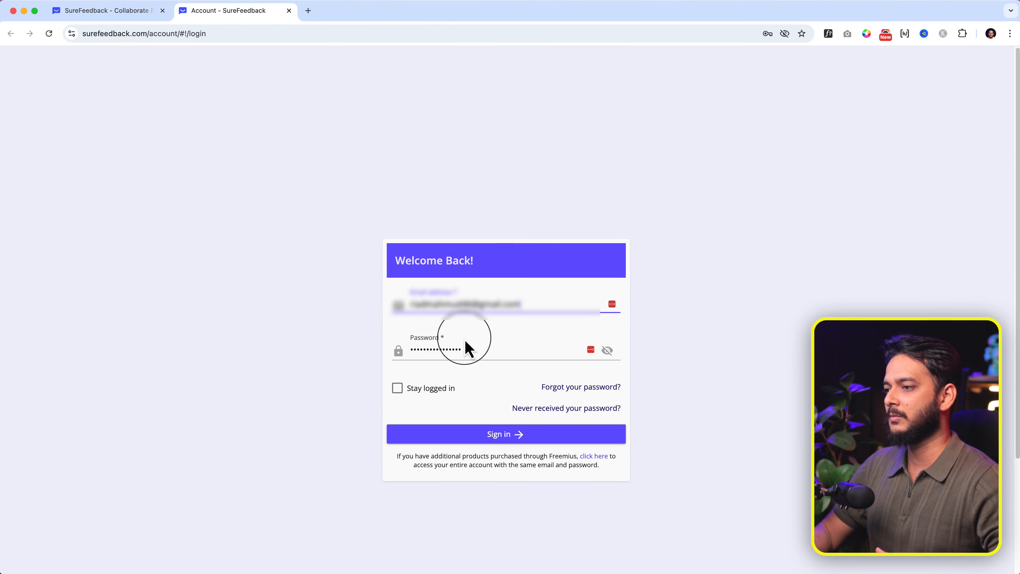
pyautogui.click(515, 441)
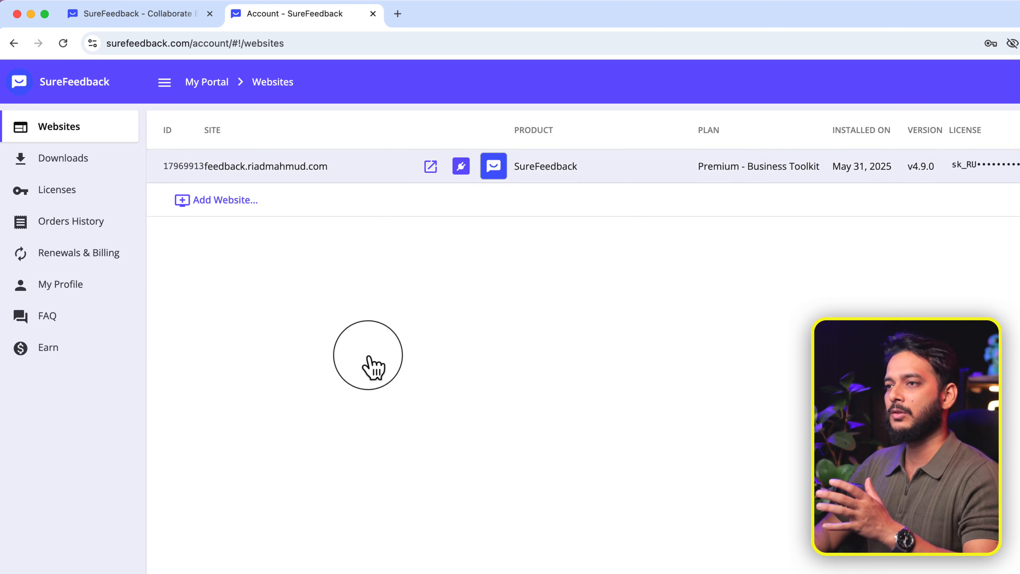
pyautogui.click(105, 178)
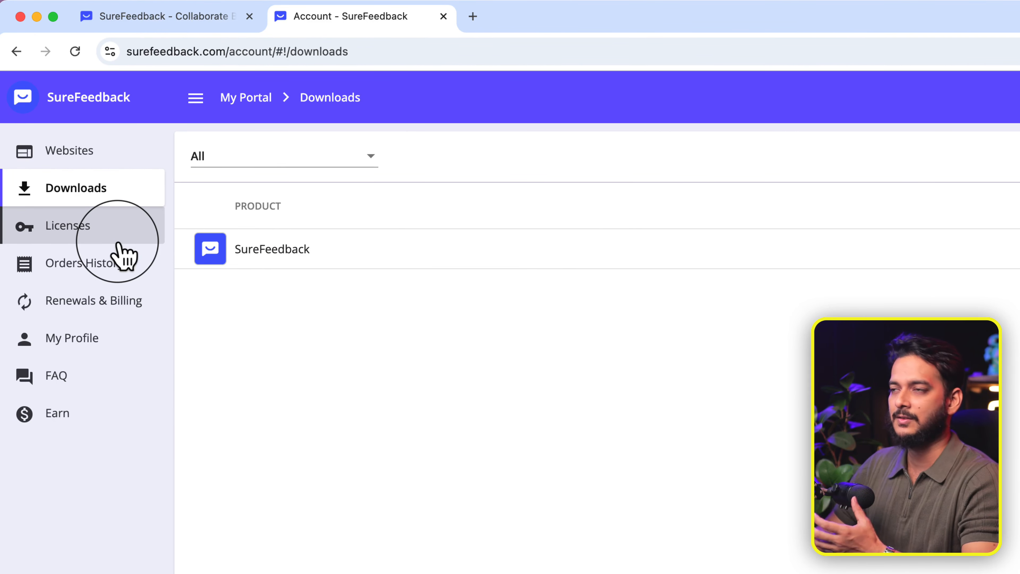
# - Open the feedback site feedback.riadmahmud.com in a new browser tab
pyautogui.click(473, 17)
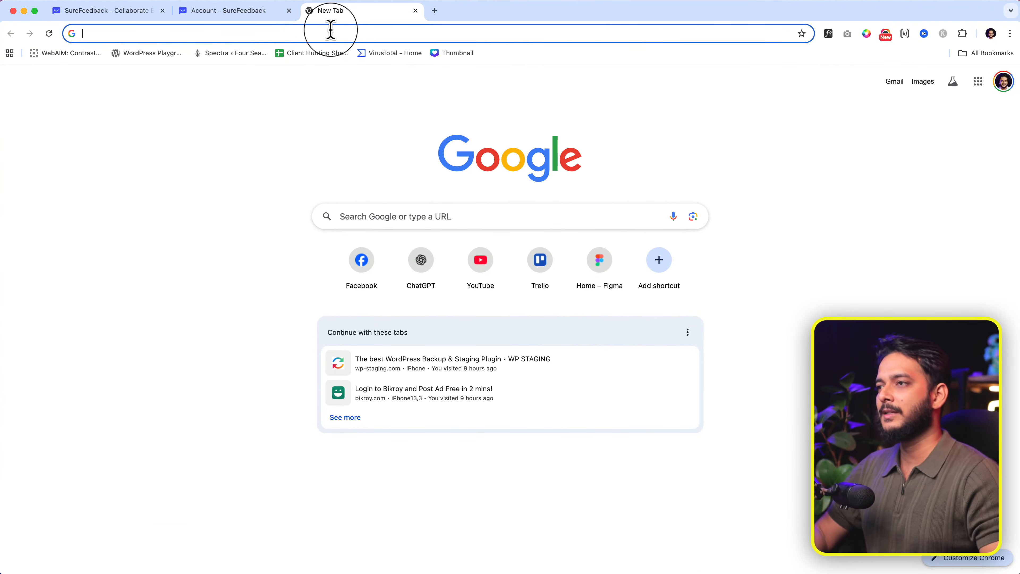
pyautogui.click(300, 79)
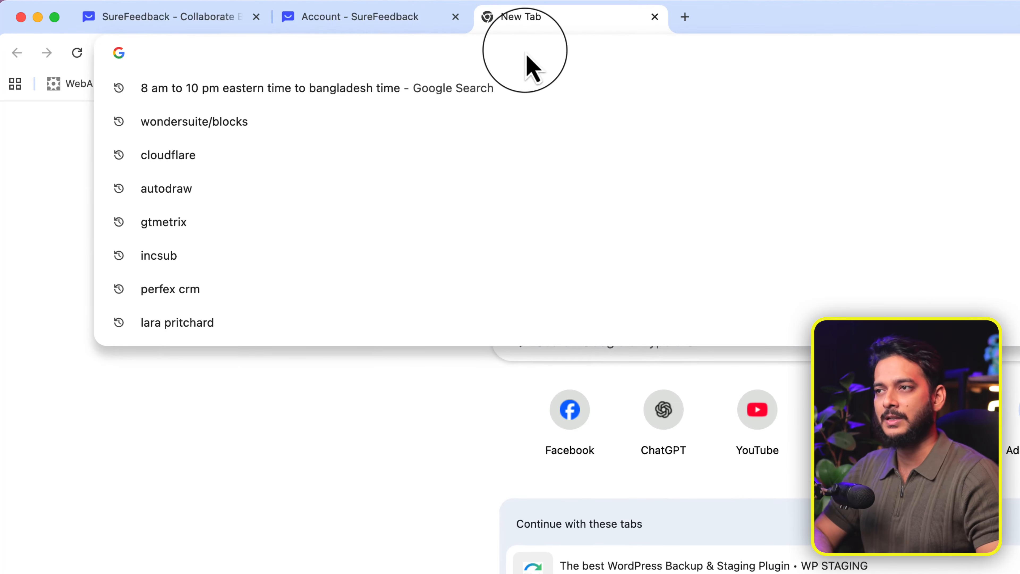
pyautogui.write('feedback.riadmahmud.com')
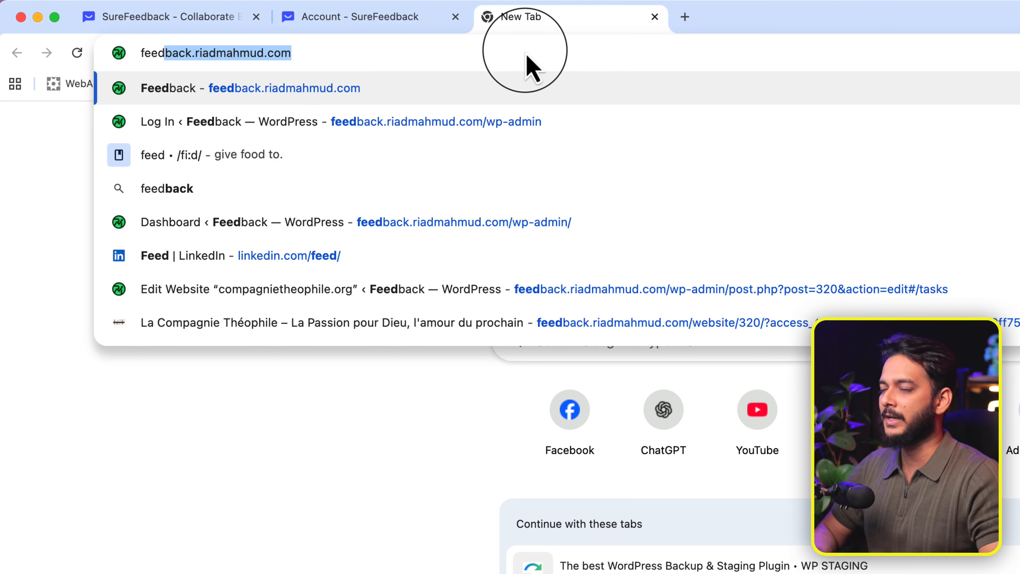
pyautogui.press('Return')
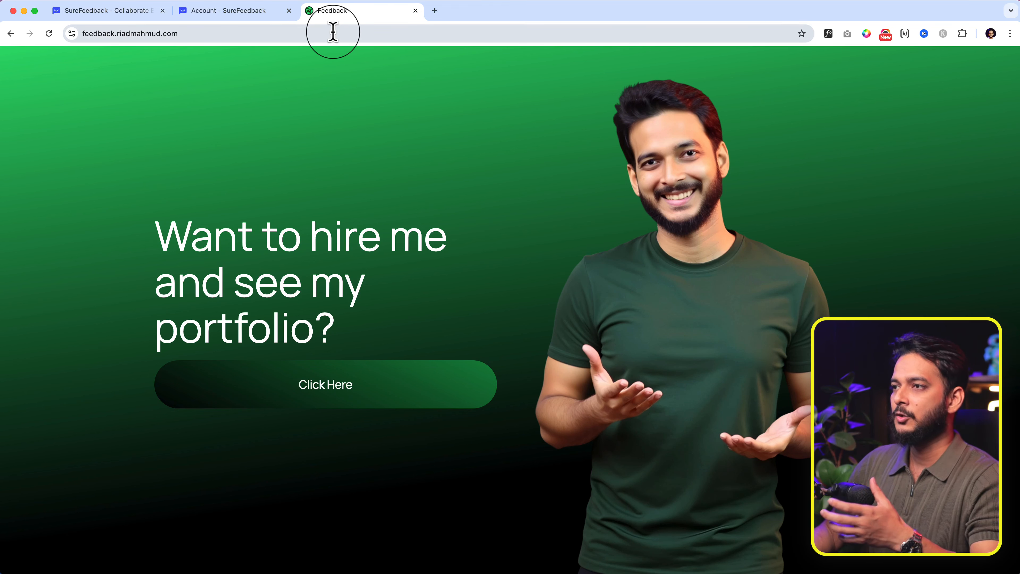
# - Go to the site's /wp-admin address and log in with the saved username and password, with Remember Me enabled
pyautogui.click(361, 34)
pyautogui.write('/wp')
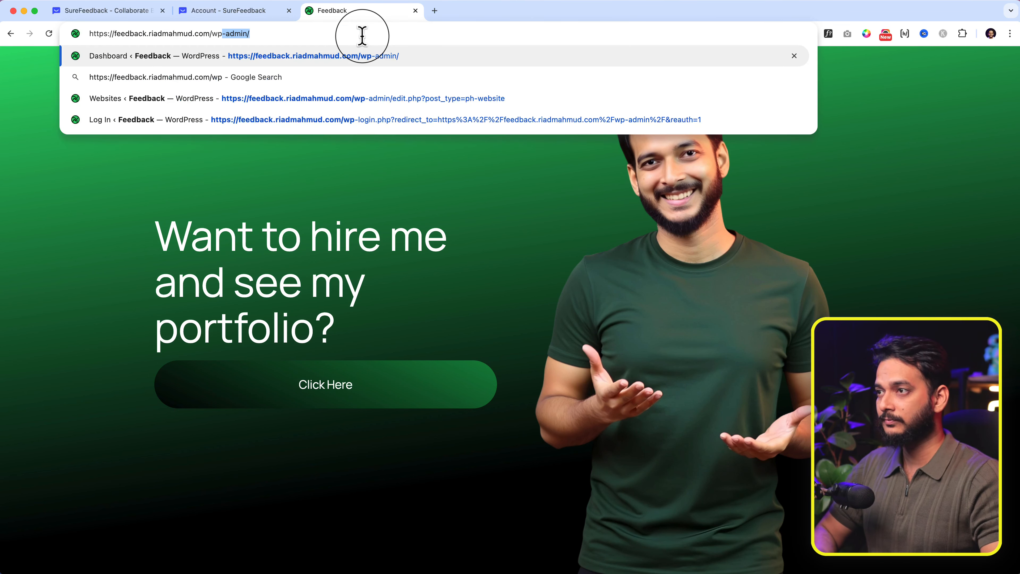
pyautogui.write('-admin')
pyautogui.press('Return')
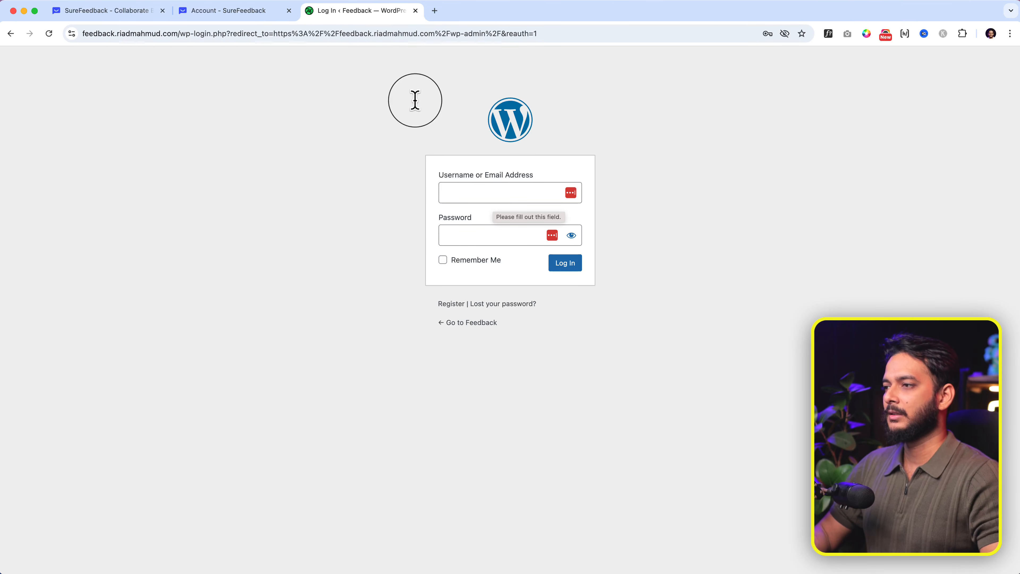
pyautogui.click(480, 262)
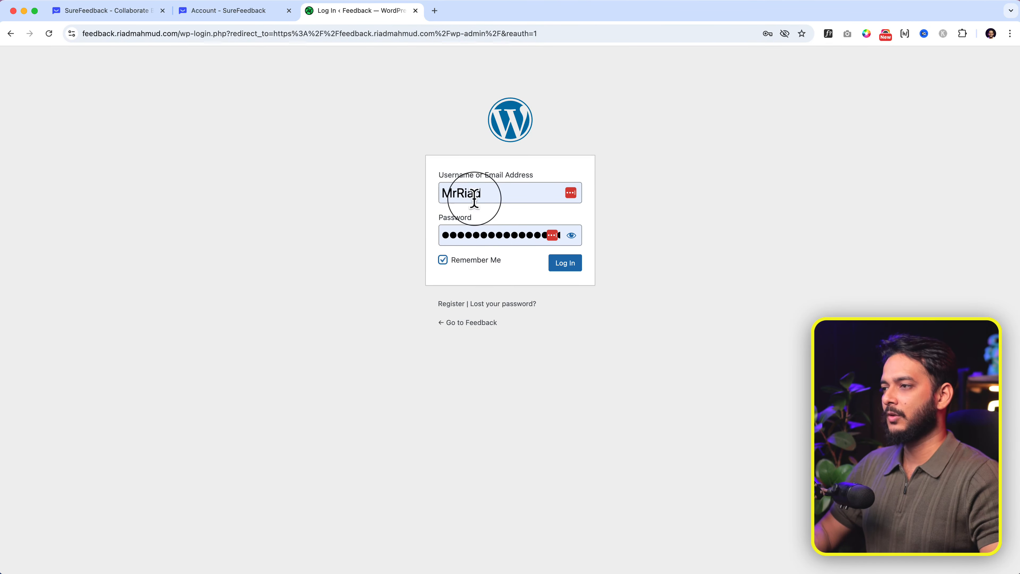
pyautogui.click(565, 263)
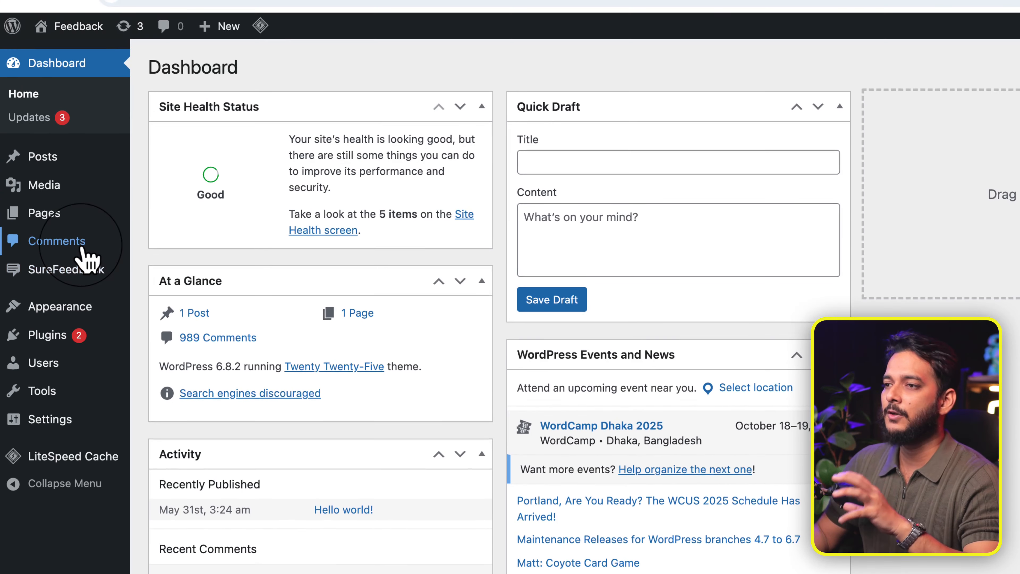
# - Open the SureFeedback Overview page in the WordPress admin
pyautogui.moveTo(84, 158)
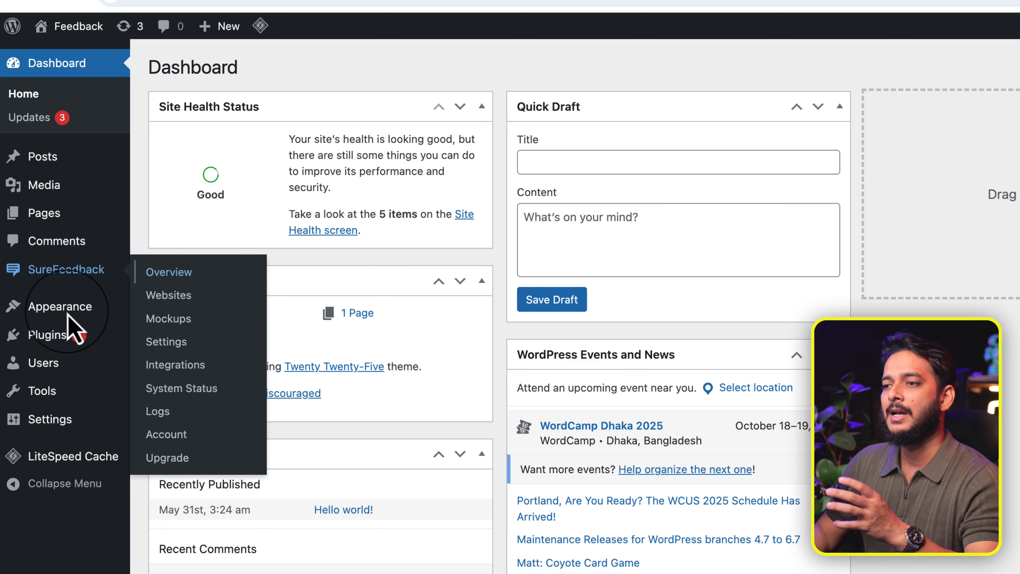
pyautogui.moveTo(71, 324)
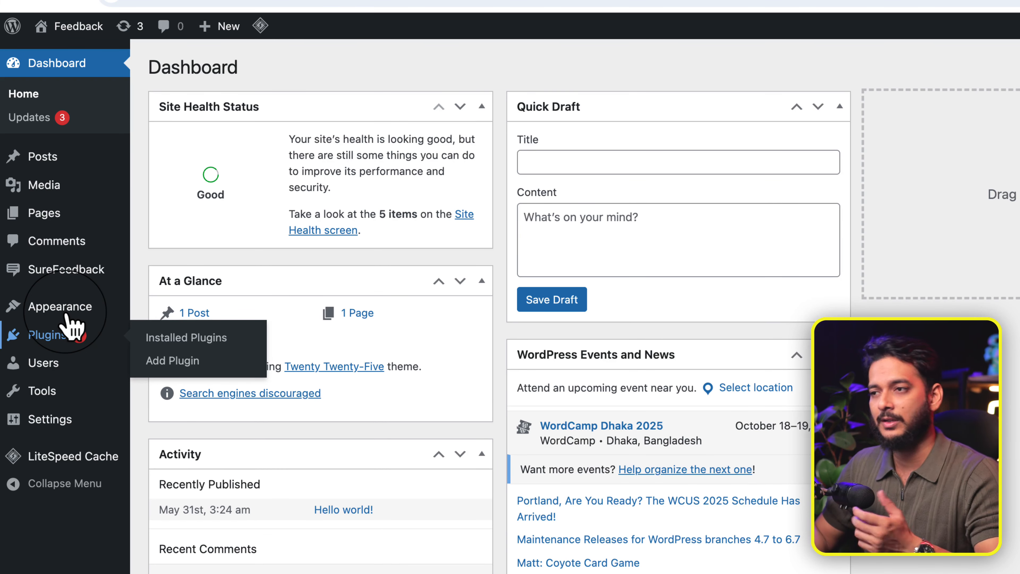
pyautogui.moveTo(66, 270)
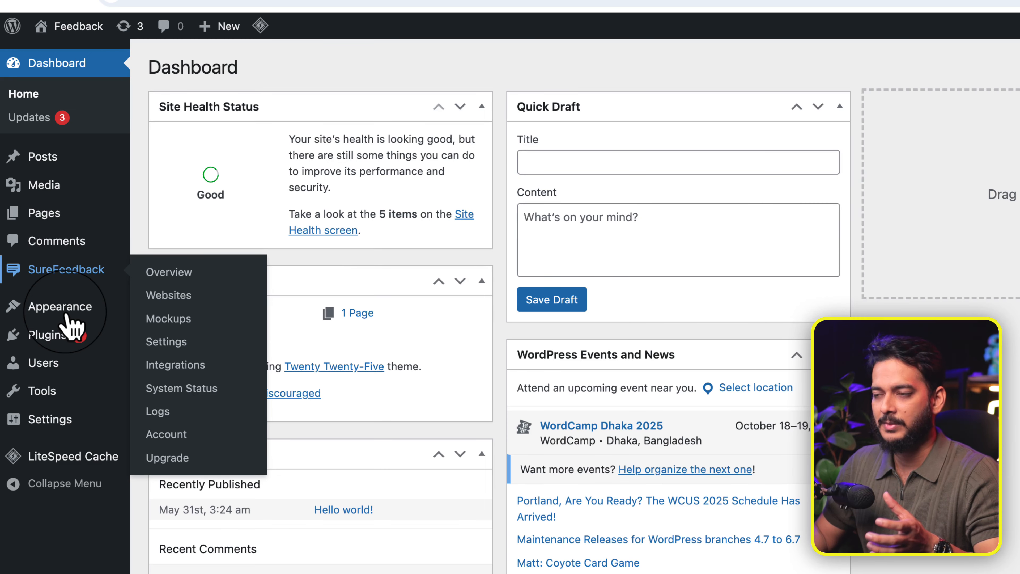
pyautogui.click(173, 275)
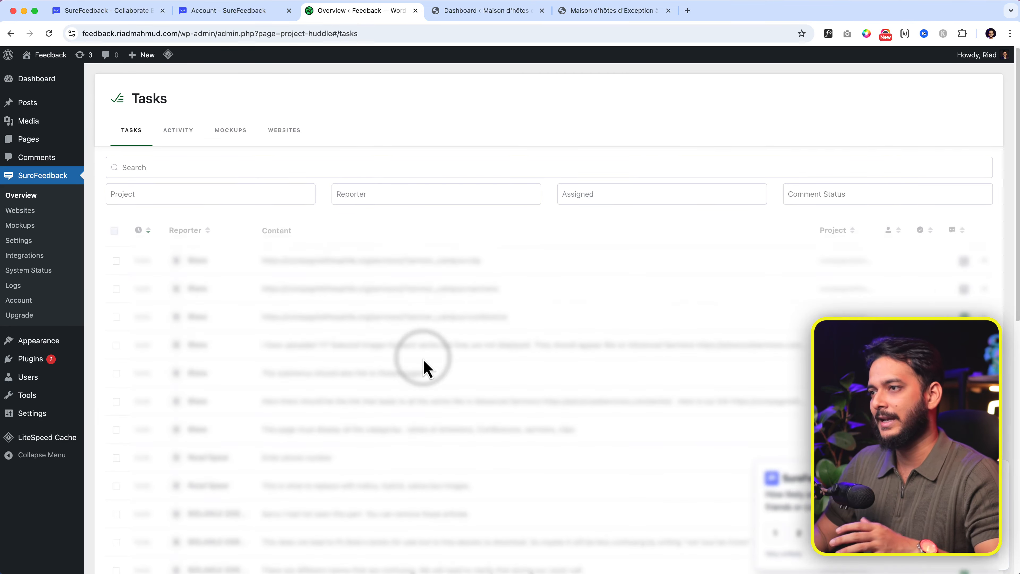
# - Dismiss the SureFeedback recommendation survey and look through the list of feedback tasks
pyautogui.scroll(-5, 423, 365)
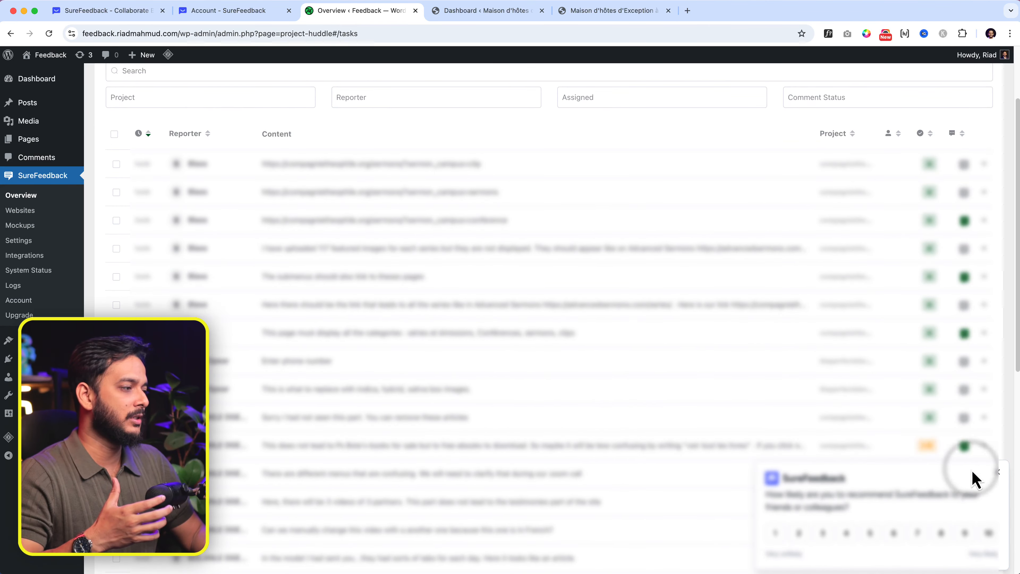
pyautogui.click(997, 473)
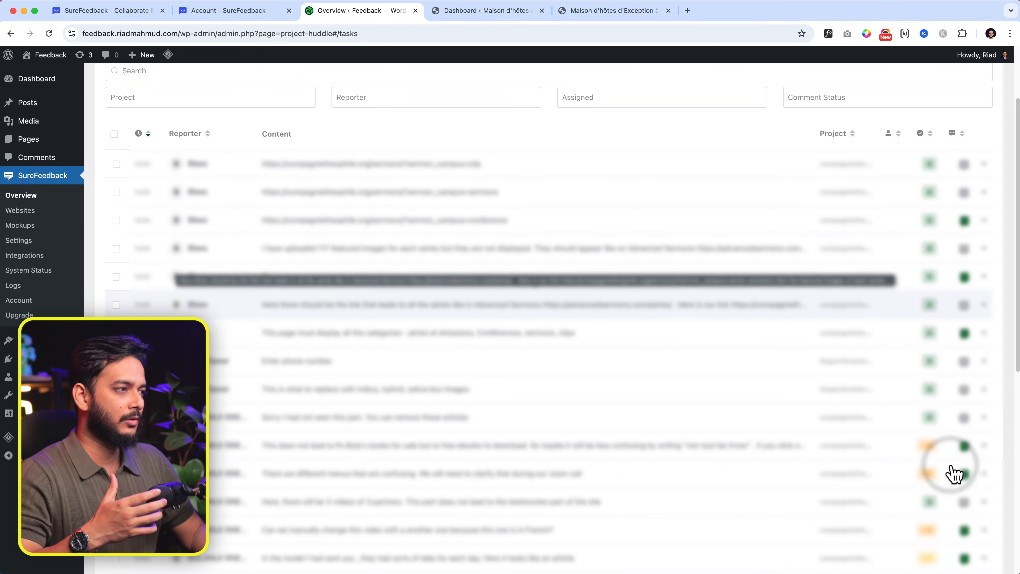
pyautogui.scroll(-10, 553, 406)
pyautogui.scroll(12, 462, 388)
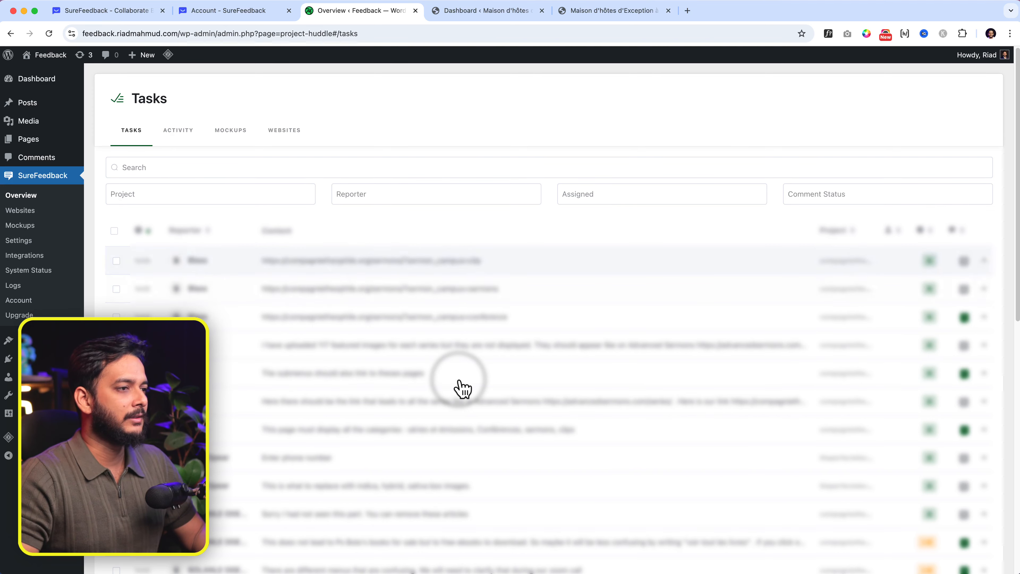
pyautogui.scroll(-3, 460, 388)
pyautogui.scroll(3, 458, 387)
# - Examine the task filter choices for Reporter, Project, Assigned and Comment Status without applying any
pyautogui.click(396, 195)
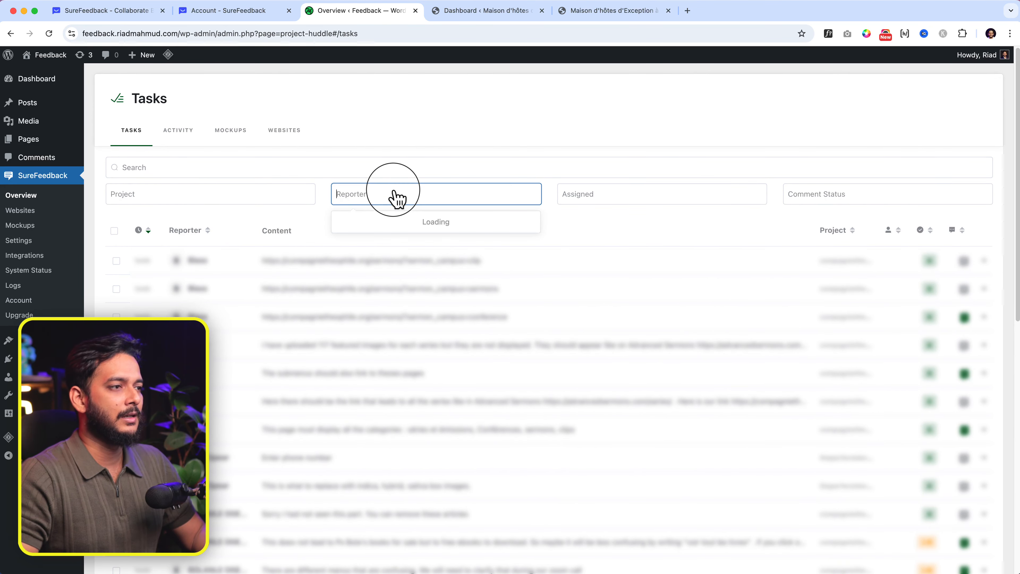
pyautogui.click(313, 197)
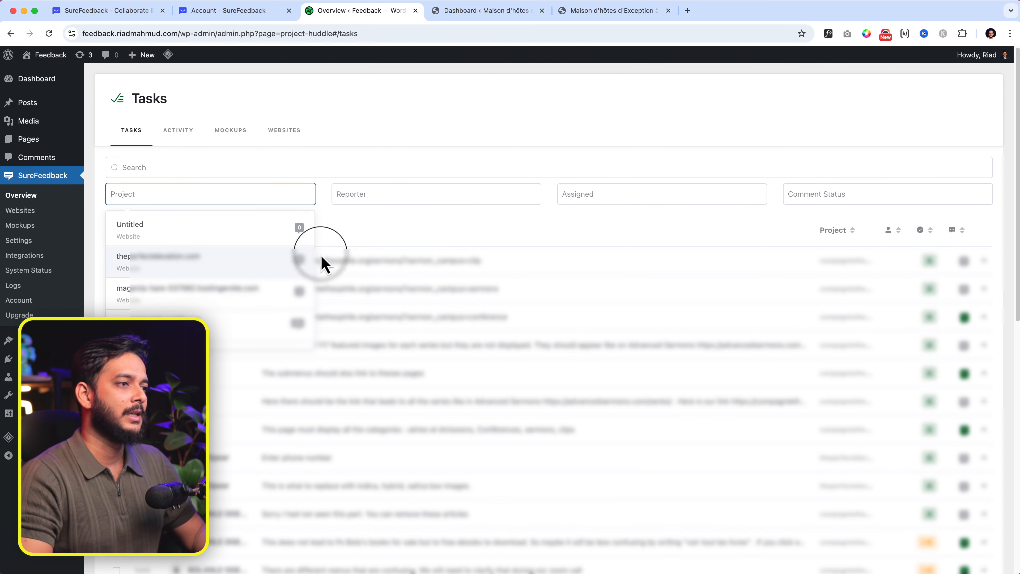
pyautogui.click(592, 195)
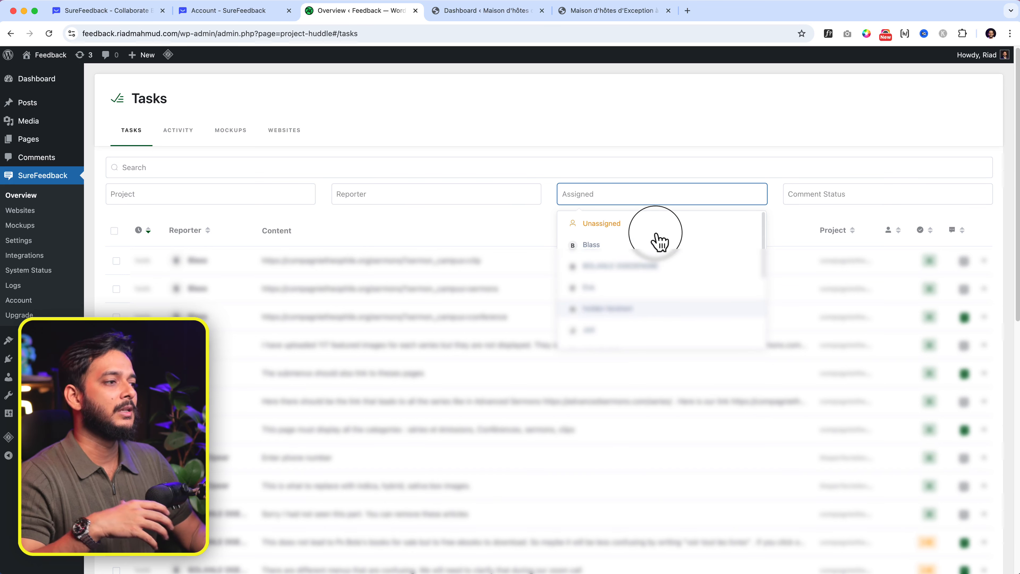
pyautogui.click(859, 204)
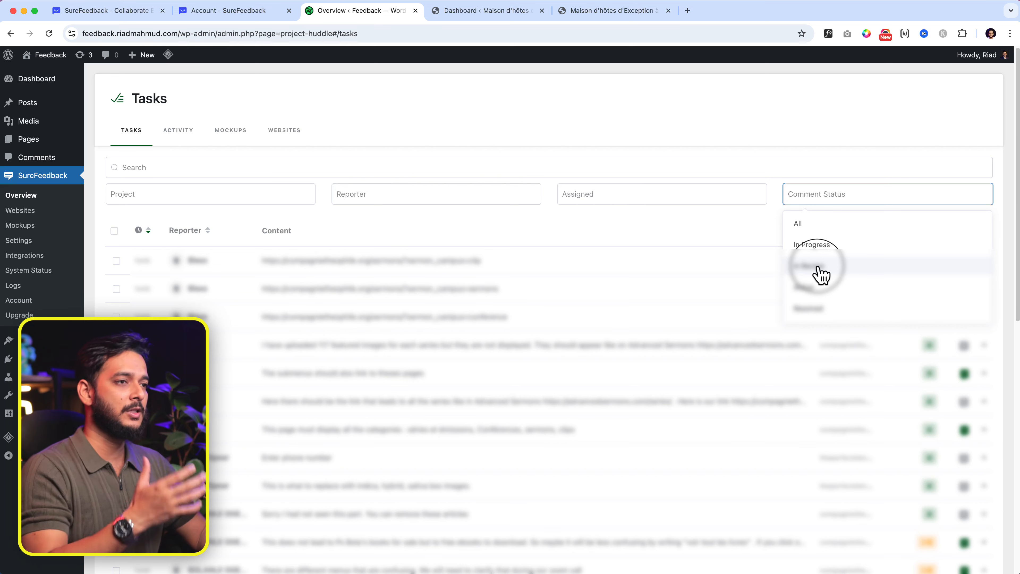
pyautogui.click(779, 199)
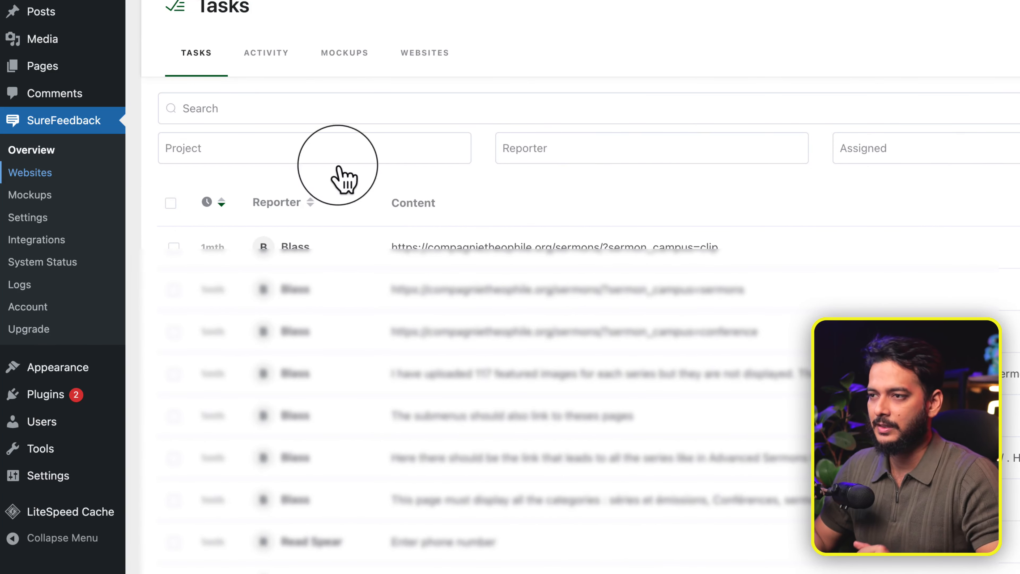
# - View the SureFeedback Websites and Mockups lists, and return to the Websites list
pyautogui.click(36, 174)
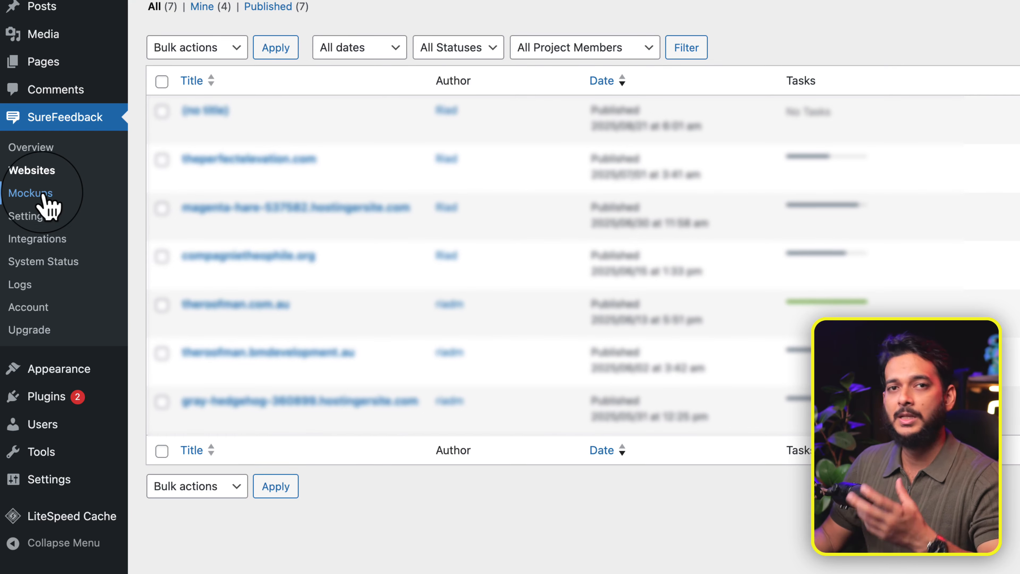
pyautogui.click(44, 197)
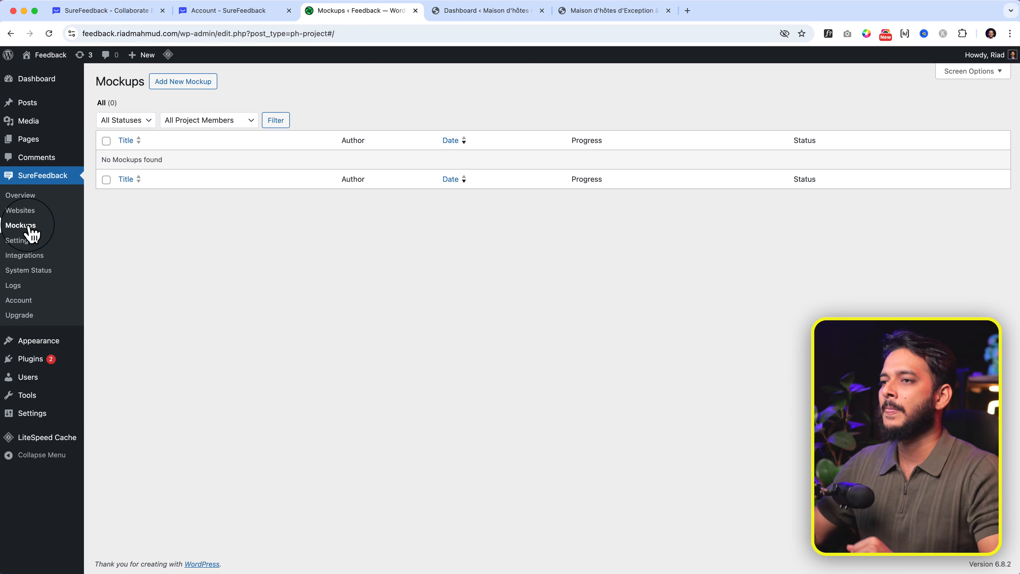
pyautogui.click(31, 216)
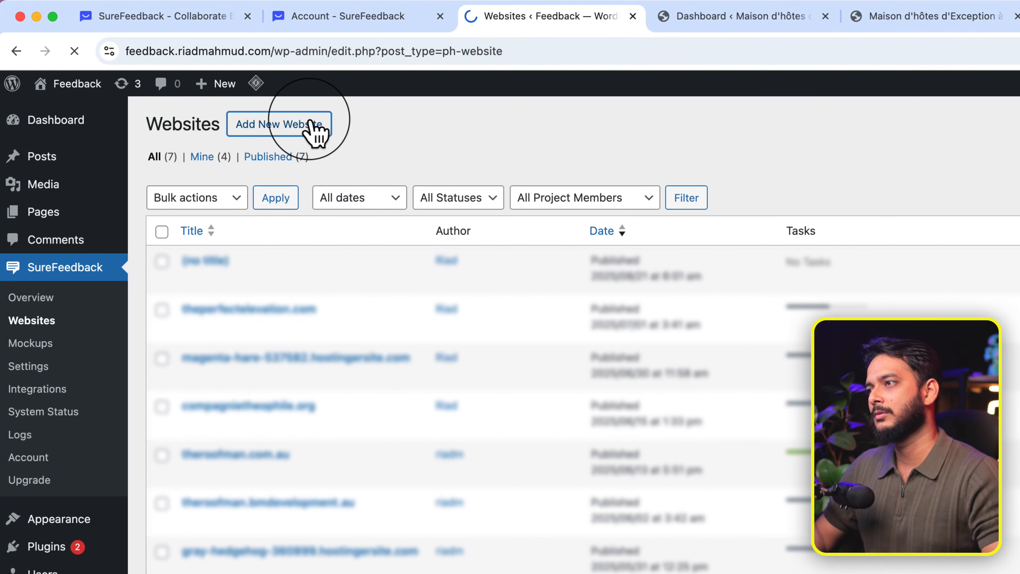
# - Start adding a new website in SureFeedback and copy the URL of the Hostinger client site from its open tab
pyautogui.click(316, 128)
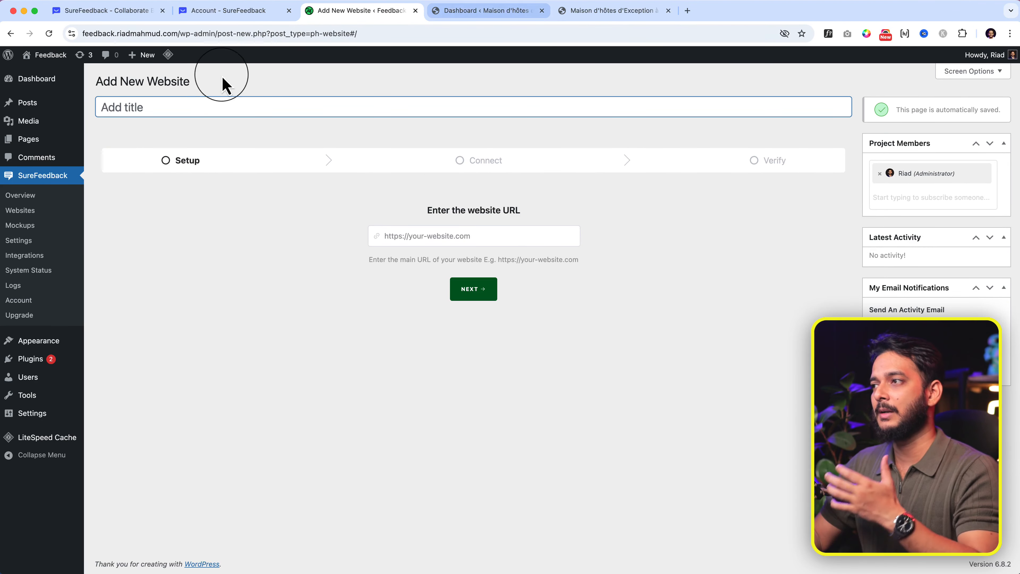
pyautogui.click(570, 14)
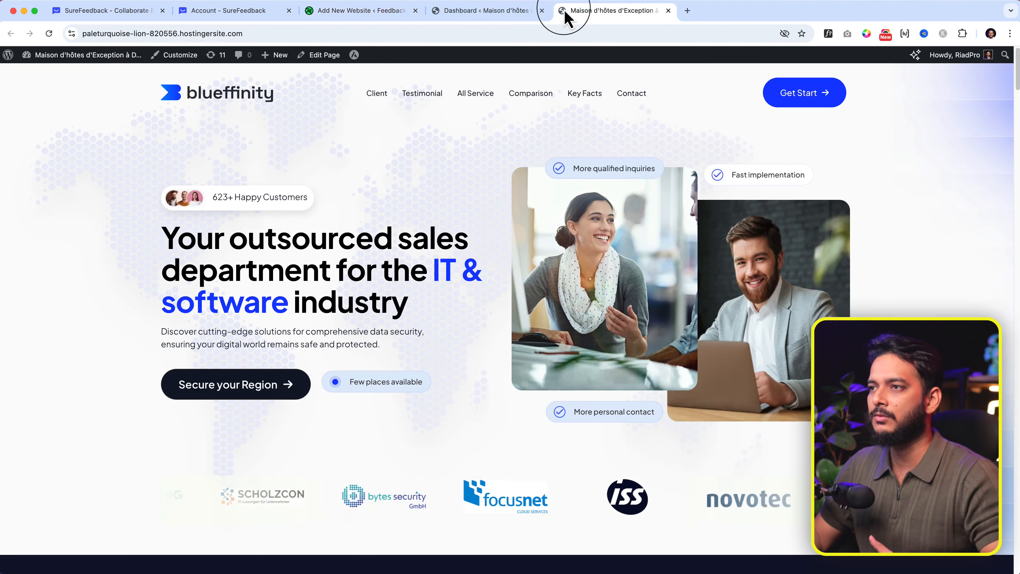
pyautogui.click(275, 30)
pyautogui.press('super+c')
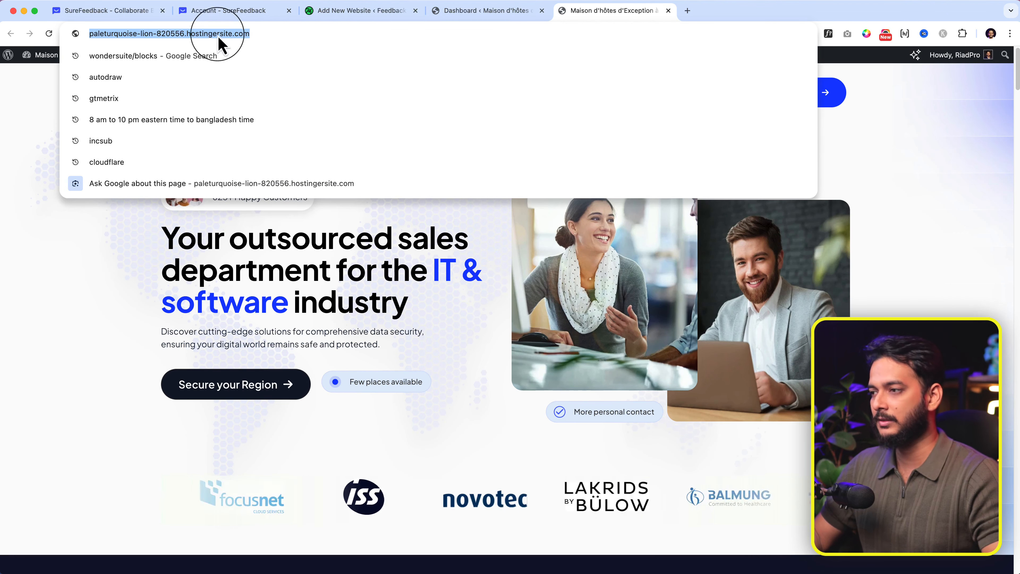
pyautogui.click(492, 319)
pyautogui.click(502, 11)
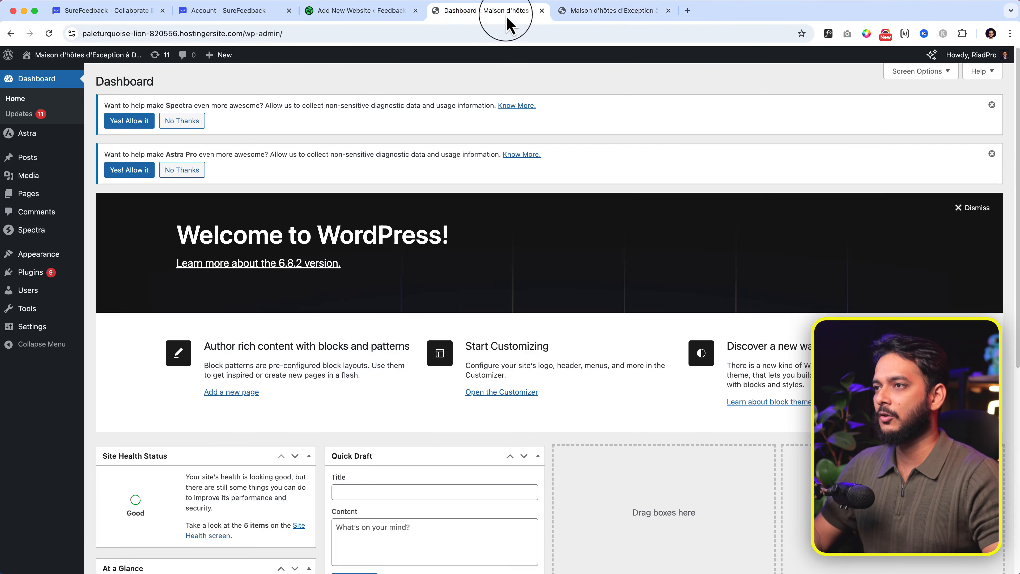
pyautogui.moveTo(84, 34); pyautogui.dragTo(245, 38)
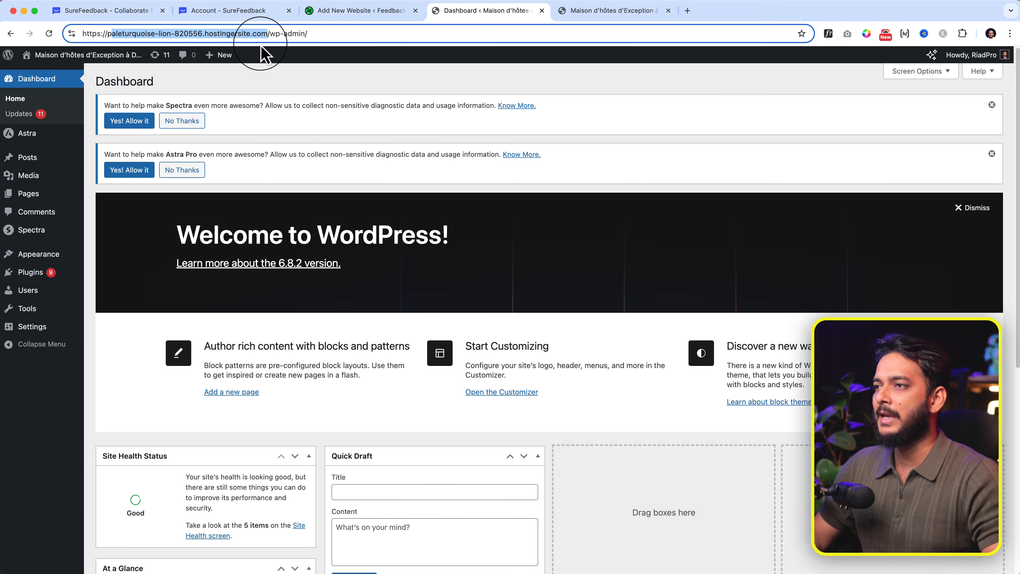
pyautogui.click(330, 12)
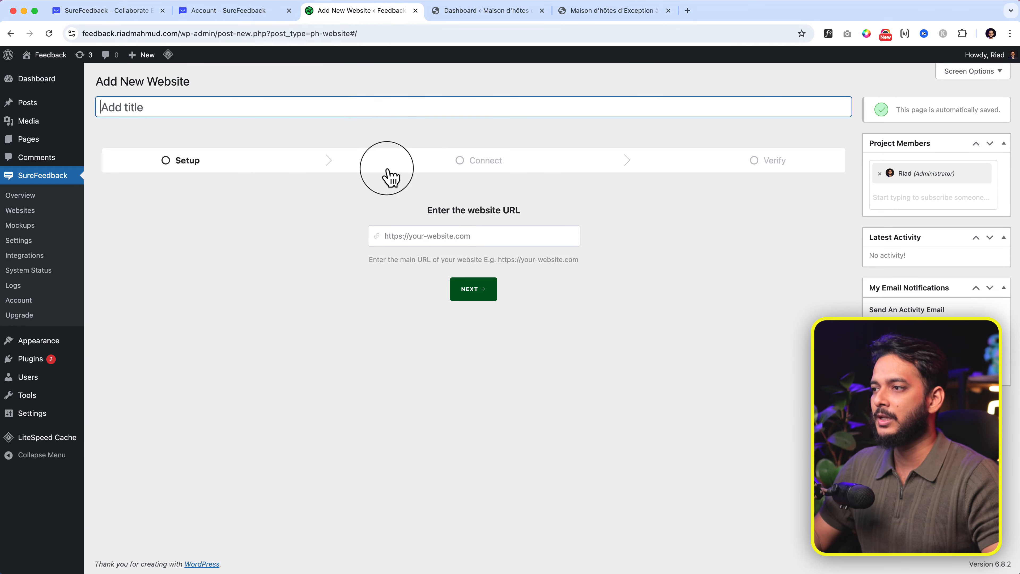
pyautogui.click(413, 238)
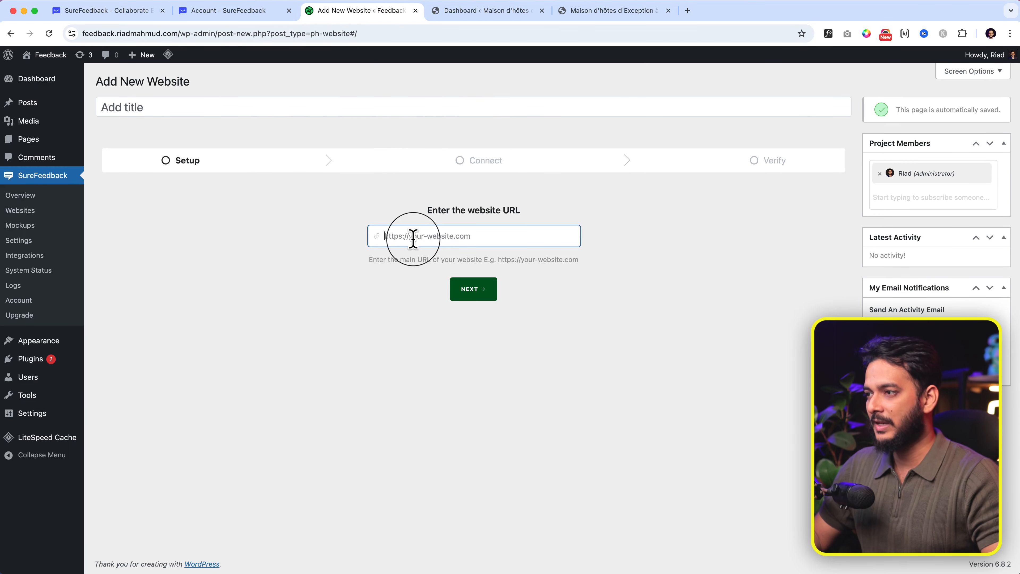
pyautogui.press('super+v')
# - Title the new website "Test Project" and continue to the Connect stage
pyautogui.click(193, 104)
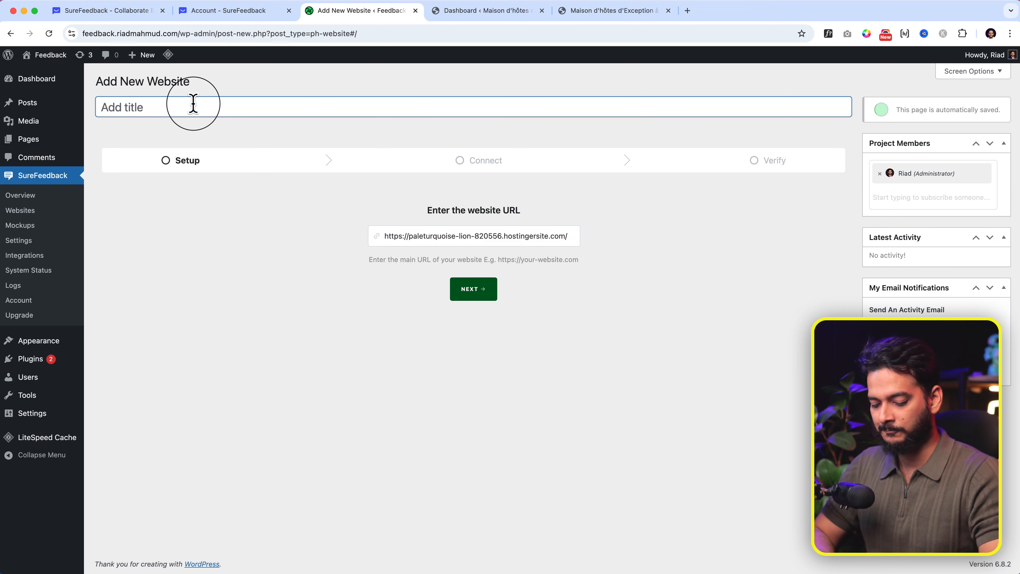
pyautogui.write('Test Project')
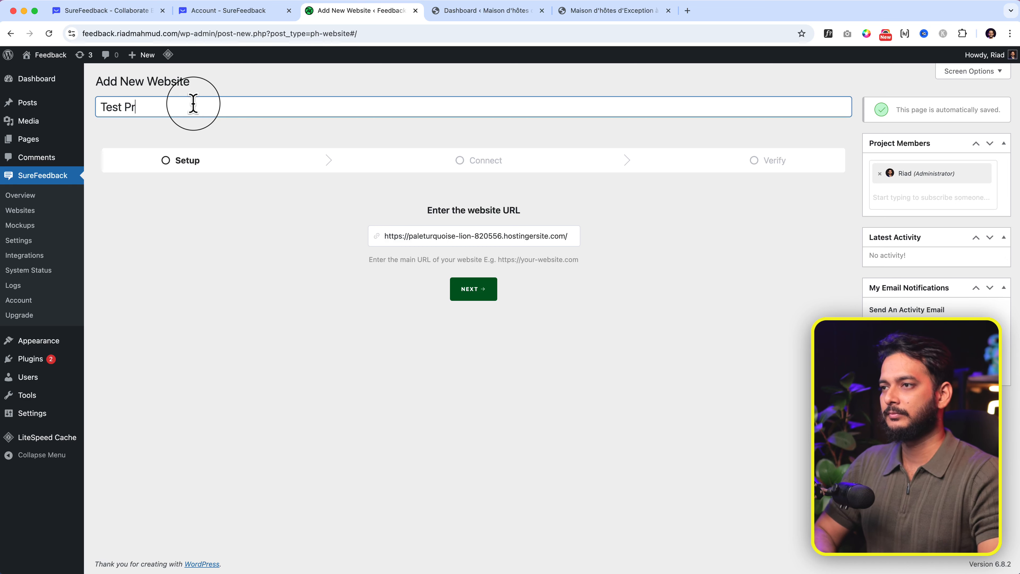
pyautogui.click(466, 296)
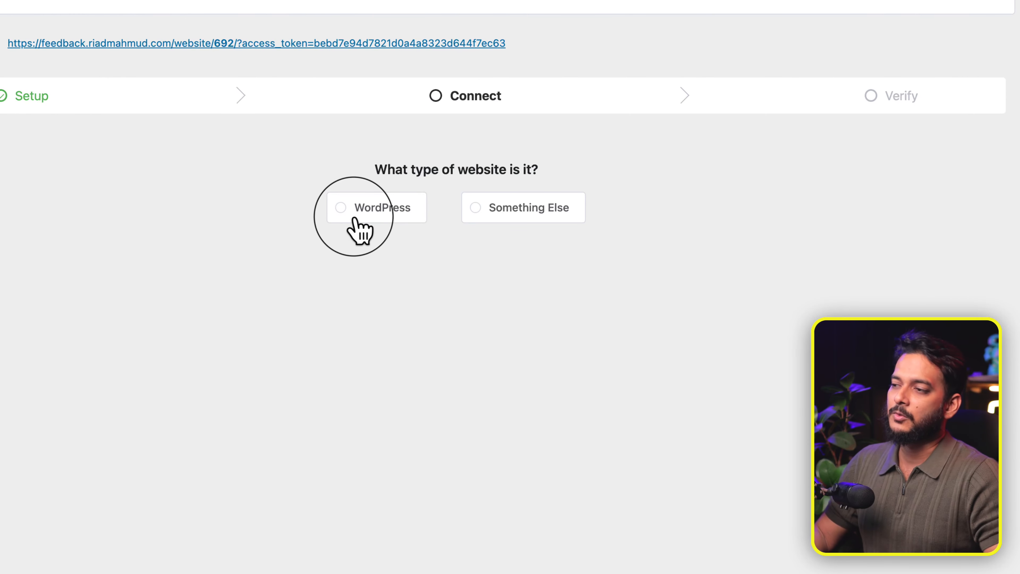
# - Choose WordPress as the website type and show the manual connection instructions
pyautogui.click(397, 225)
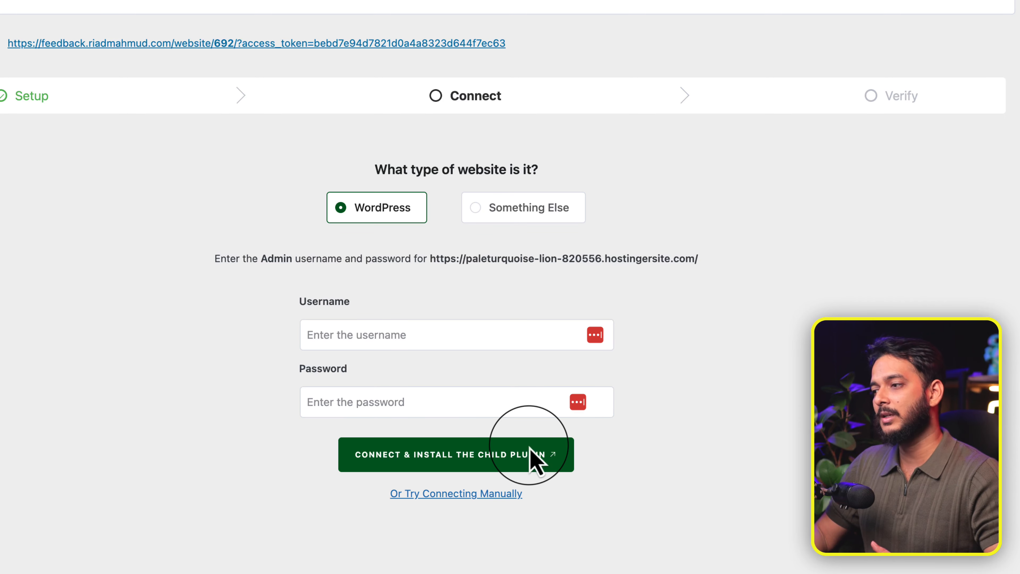
pyautogui.click(472, 491)
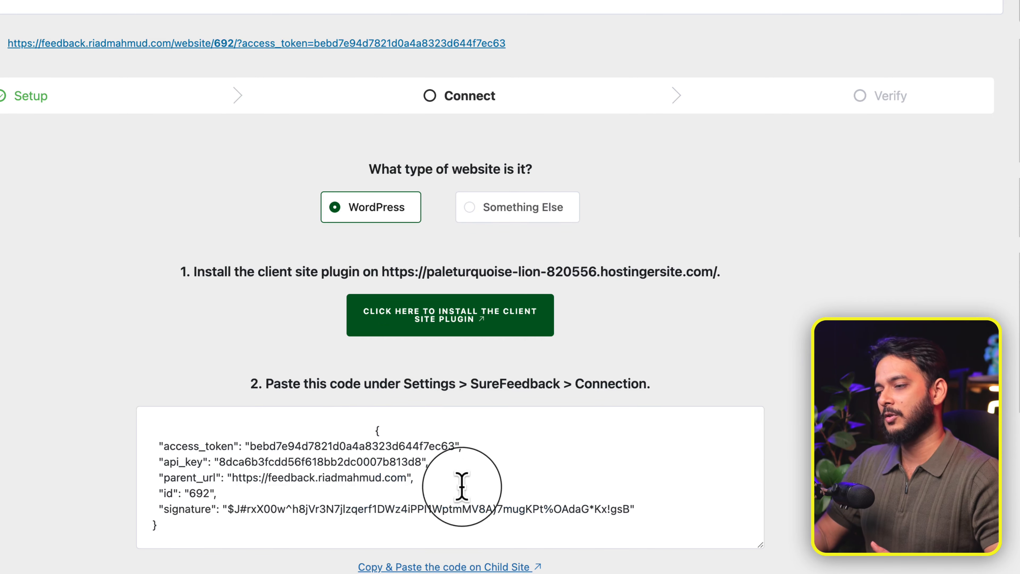
pyautogui.scroll(-5, 615, 281)
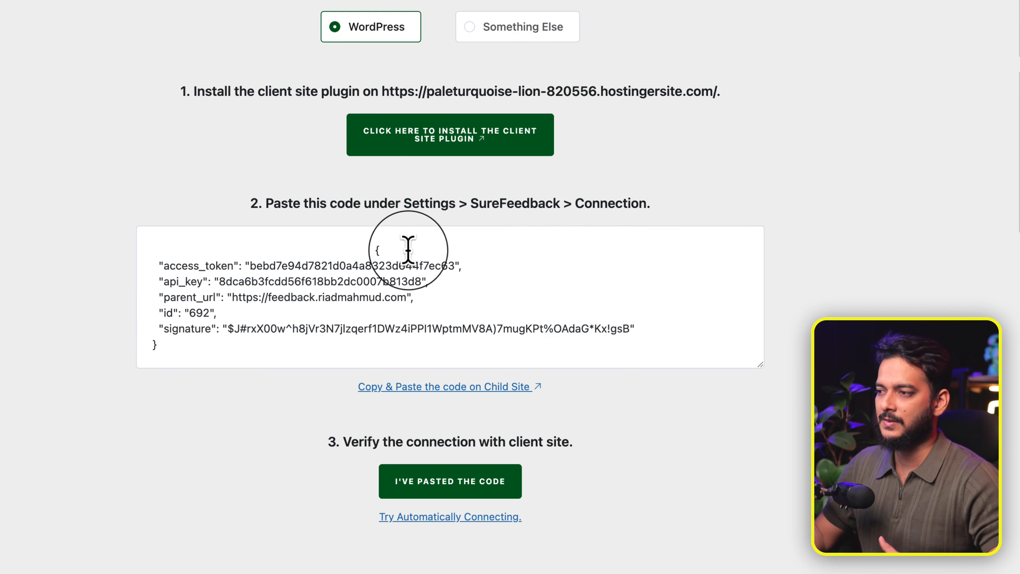
# - Copy the complete connection code from the manual connection instructions, including the access token, API key and signature
pyautogui.moveTo(353, 250); pyautogui.dragTo(417, 348)
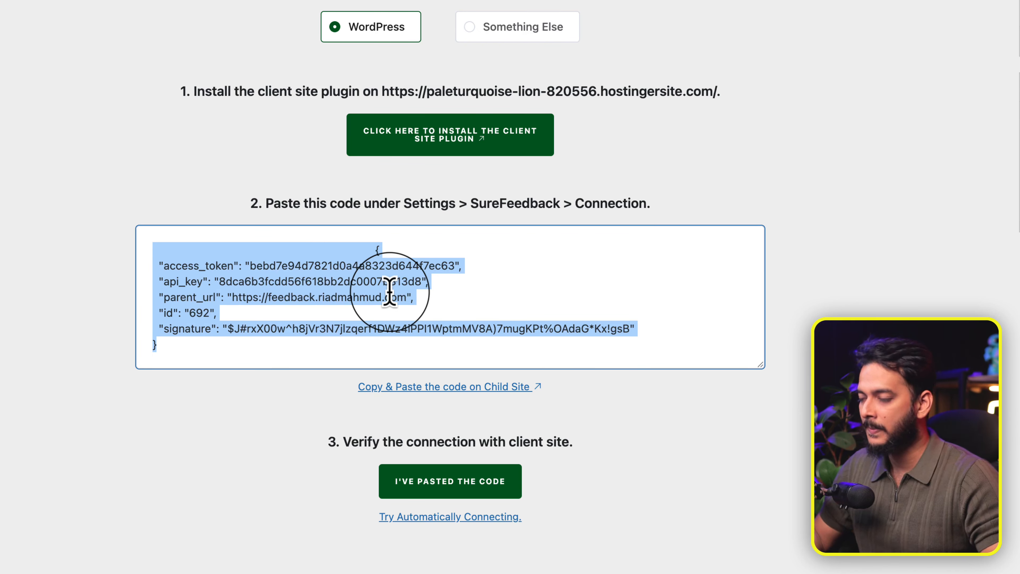
pyautogui.rightClick(363, 282)
pyautogui.click(404, 321)
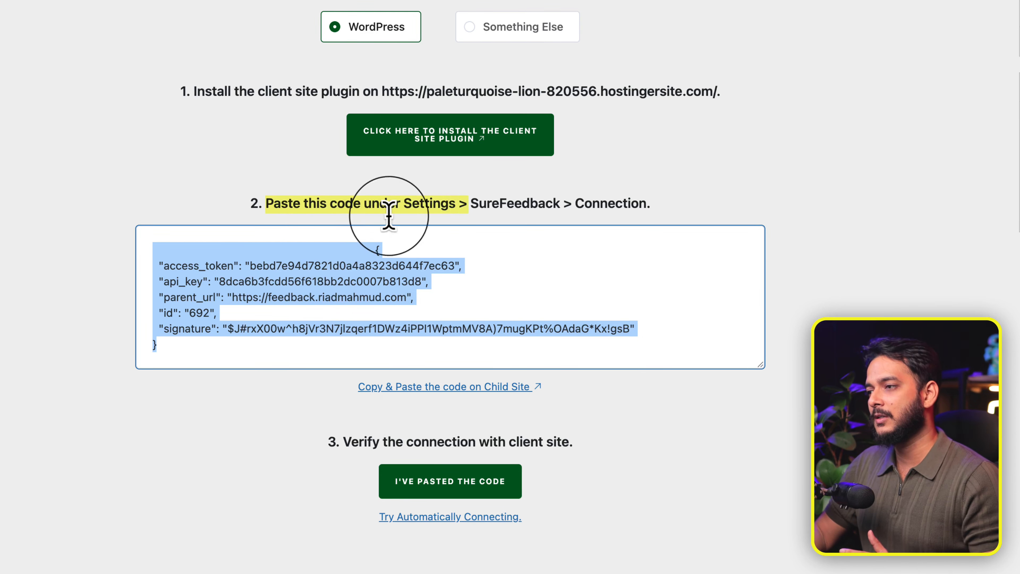
pyautogui.moveTo(486, 205); pyautogui.dragTo(668, 204)
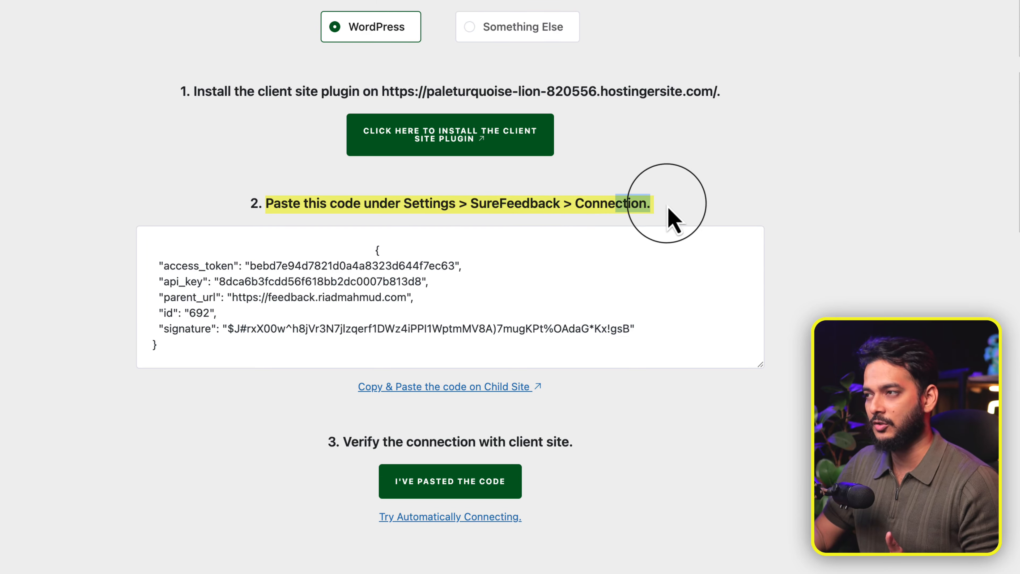
pyautogui.moveTo(370, 247); pyautogui.dragTo(395, 341)
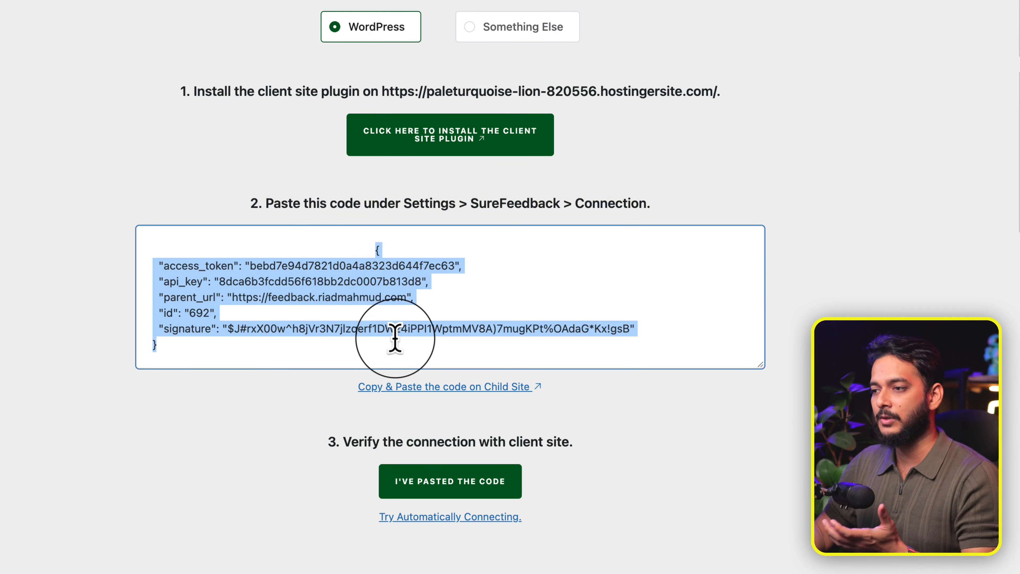
pyautogui.press('super+a')
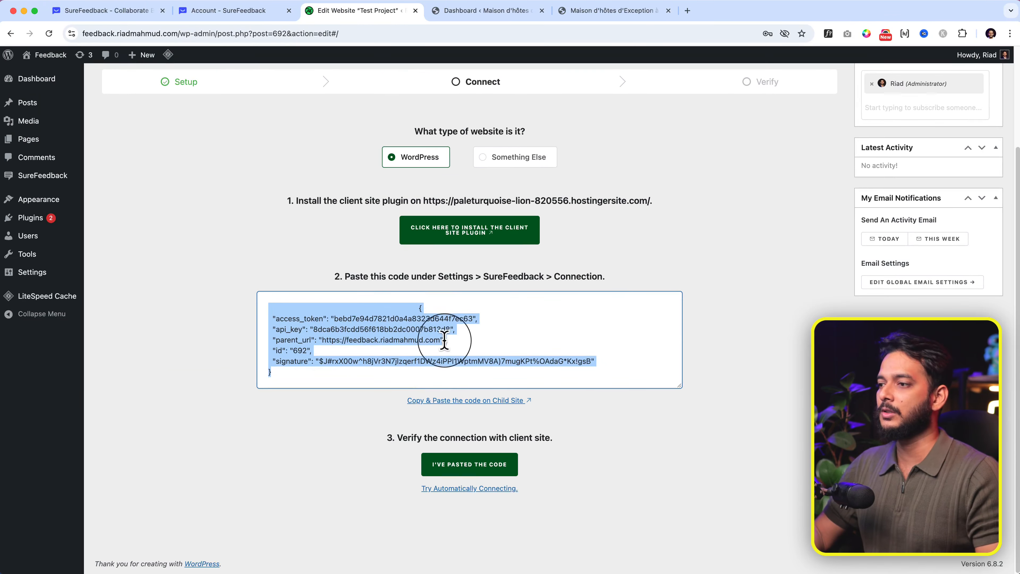
pyautogui.rightClick(446, 320)
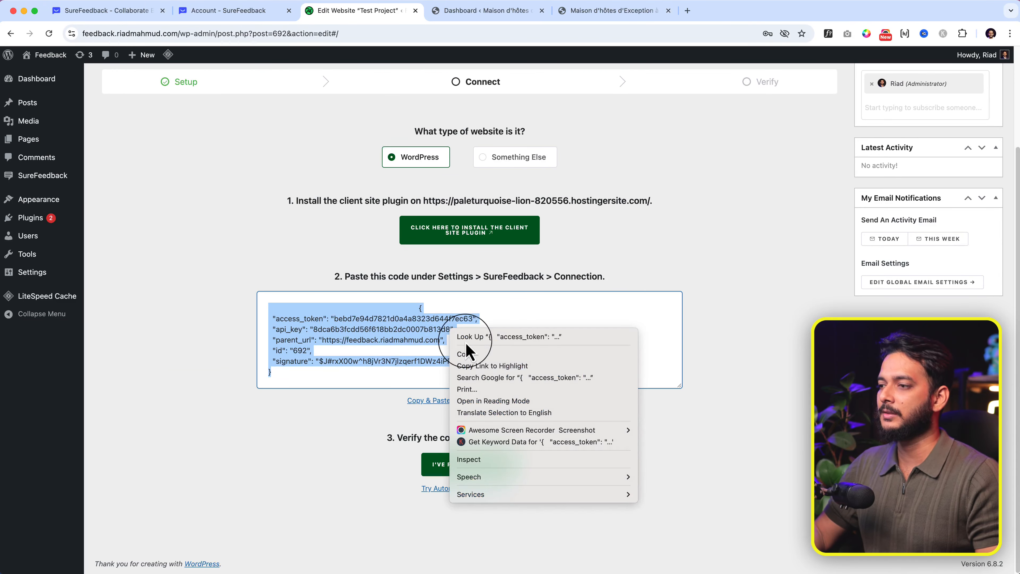
pyautogui.click(481, 347)
# - Search the client site's plugin directory for "Surefeedback", and install and activate the SureFeedback Client Site plugin
pyautogui.click(505, 17)
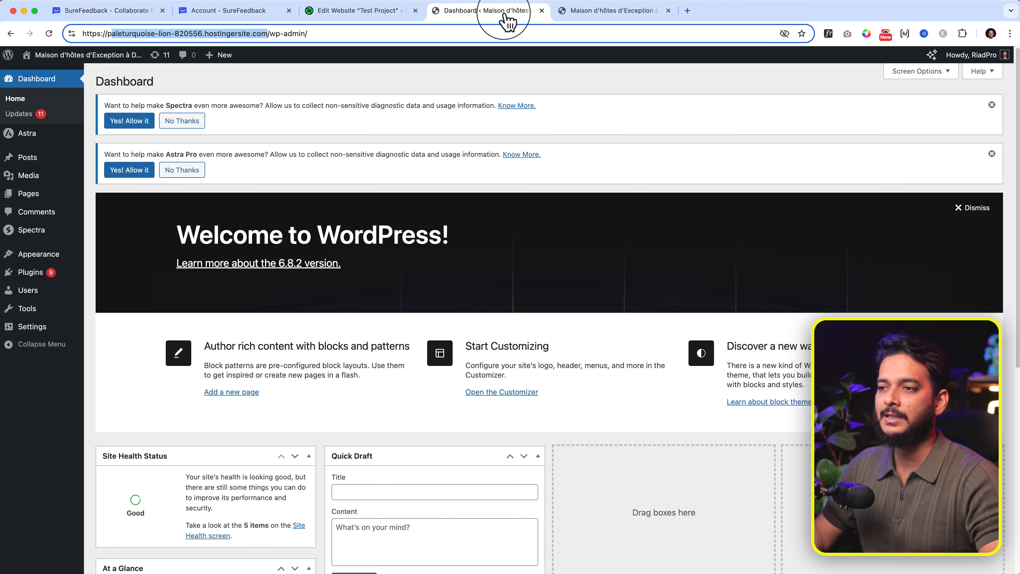
pyautogui.moveTo(30, 272)
pyautogui.click(127, 292)
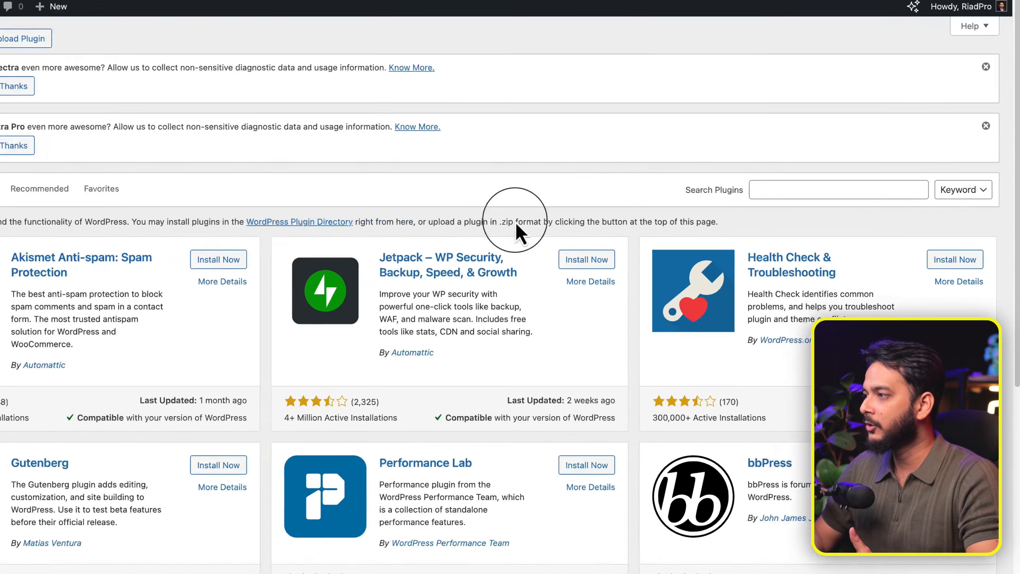
pyautogui.click(823, 206)
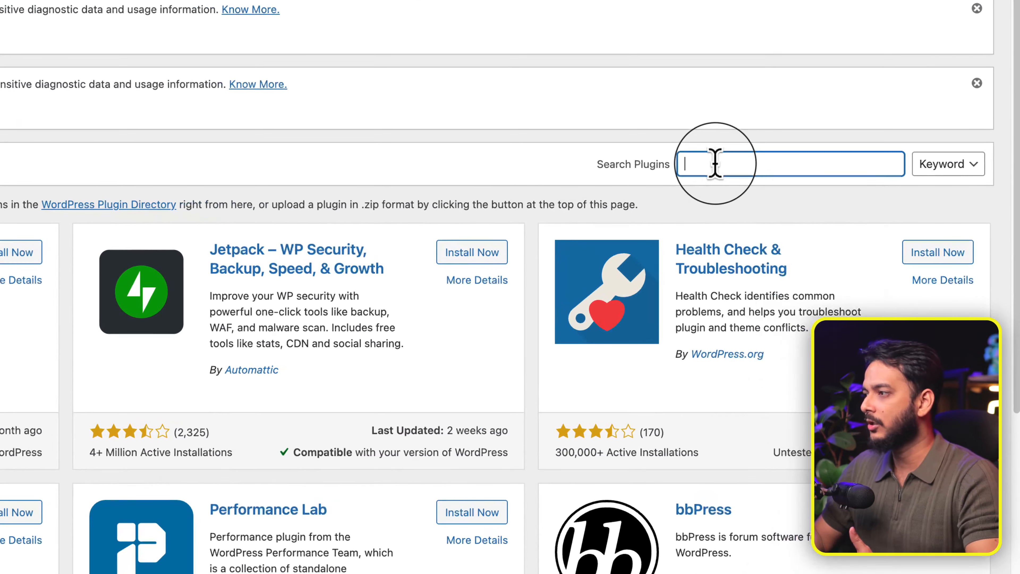
pyautogui.write('Sure')
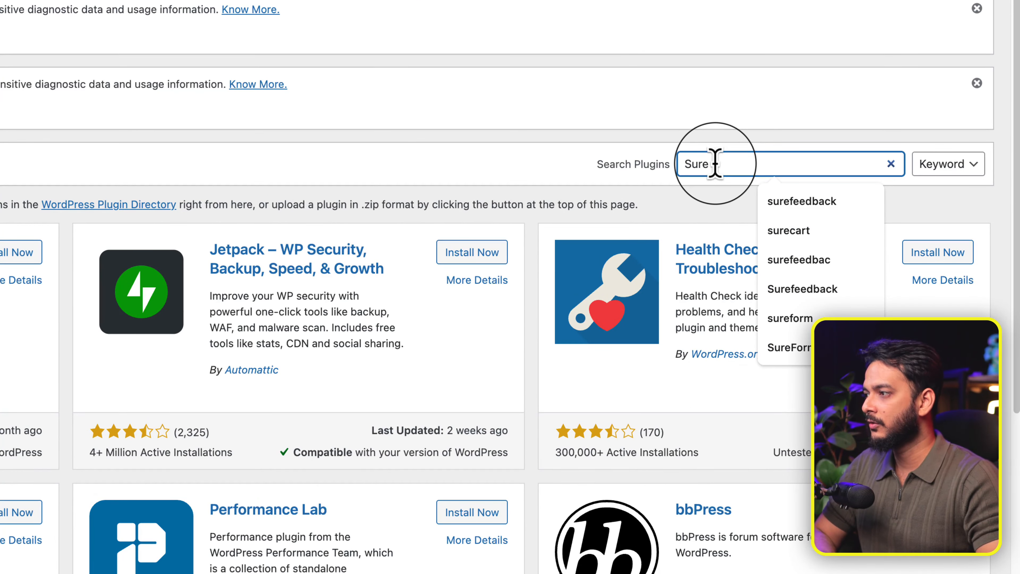
pyautogui.write('feedback')
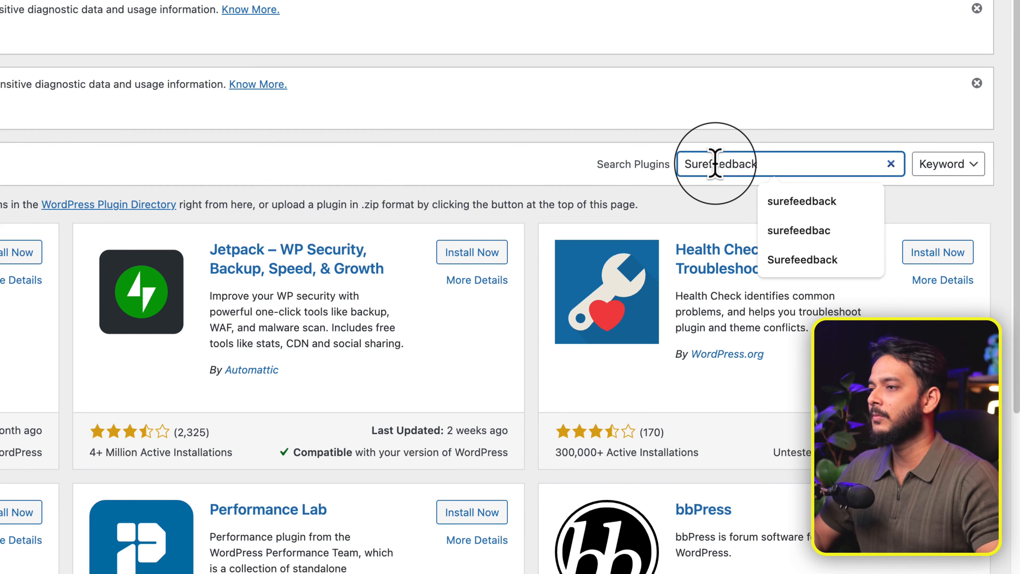
pyautogui.press('Return')
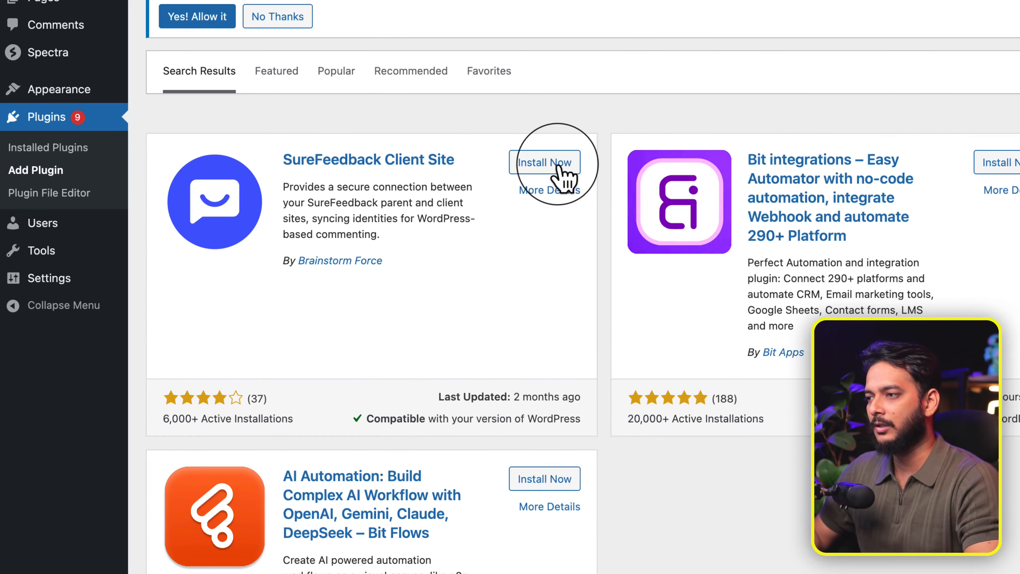
pyautogui.click(368, 267)
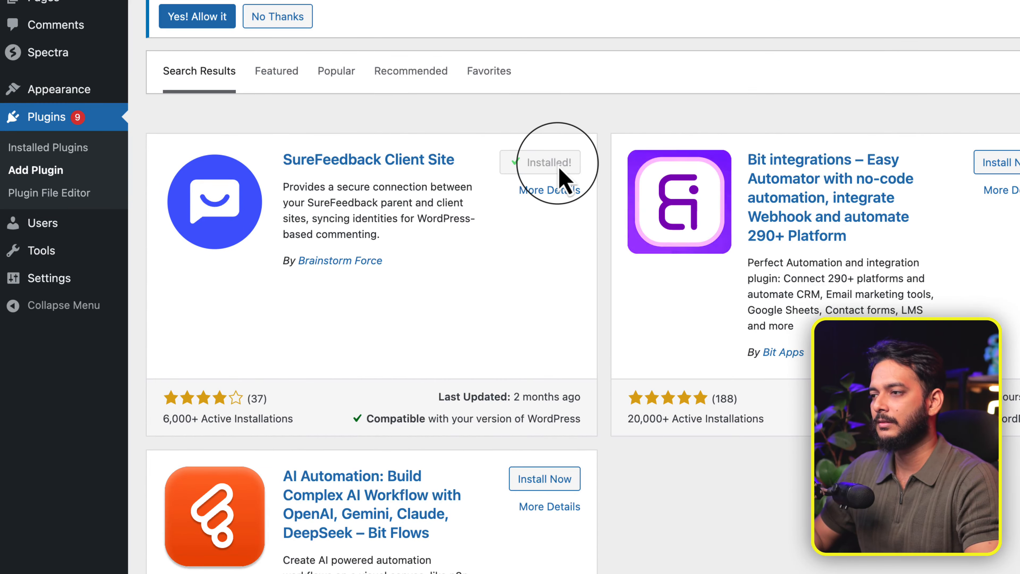
pyautogui.click(558, 171)
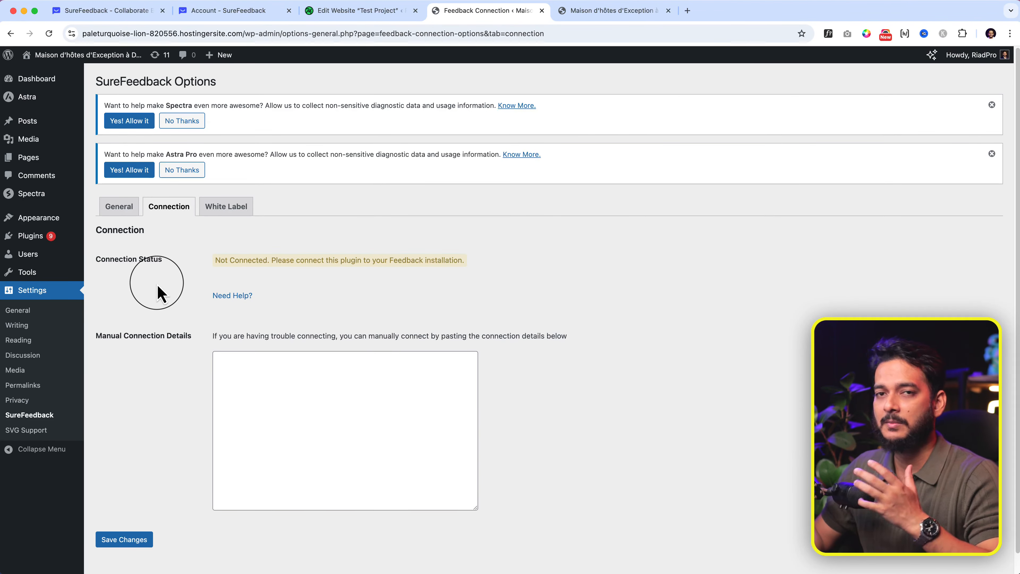
# - Paste and save the connection code in the client site's Manual Connection Details, and verify the connection from Test Project's setup
pyautogui.click(282, 393)
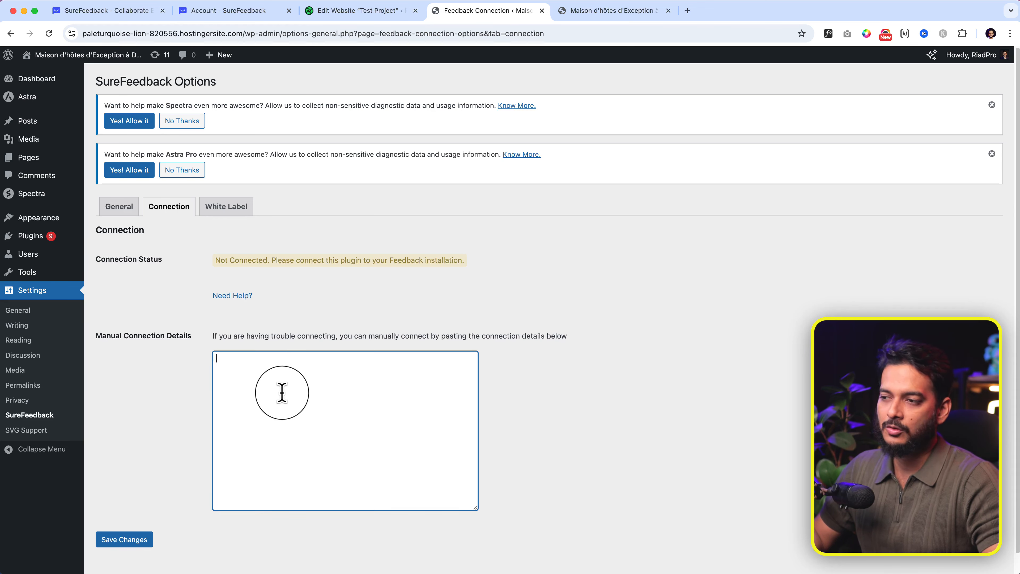
pyautogui.rightClick(282, 393)
pyautogui.click(313, 462)
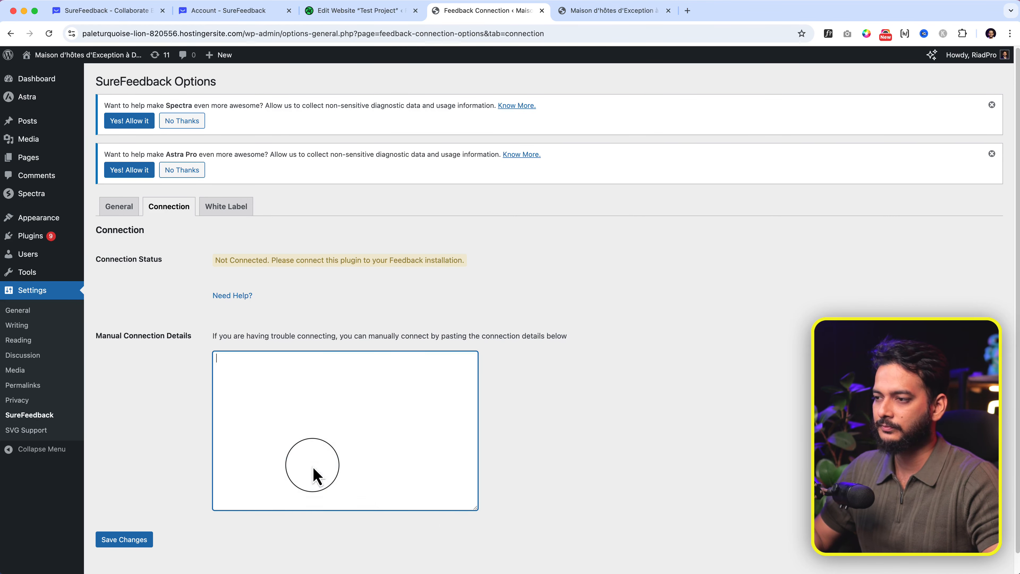
pyautogui.click(132, 548)
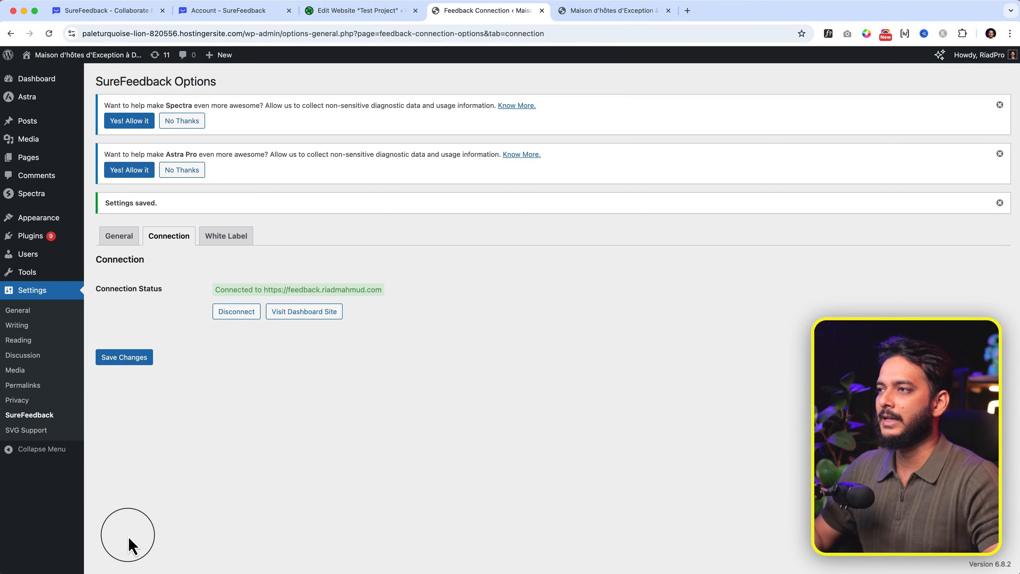
pyautogui.click(354, 17)
pyautogui.click(469, 467)
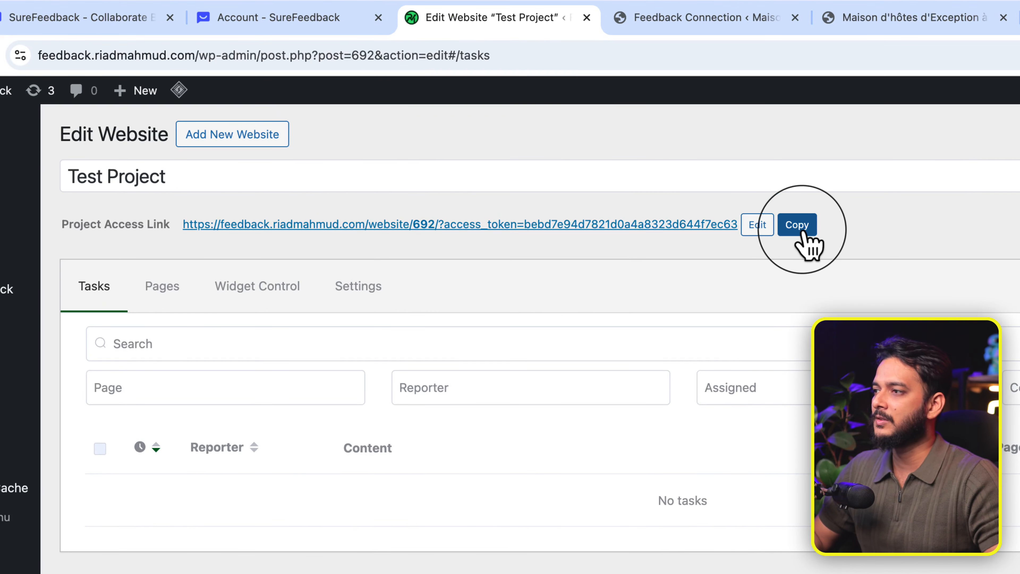
# - Copy Test Project's project access link, including its access token, and open it in a new browser tab
pyautogui.click(804, 234)
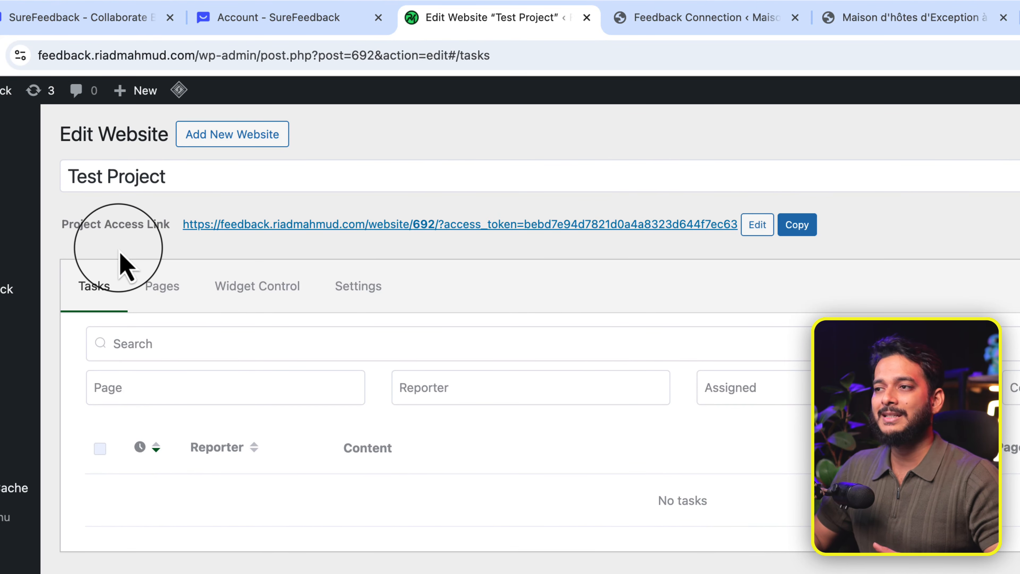
pyautogui.click(808, 235)
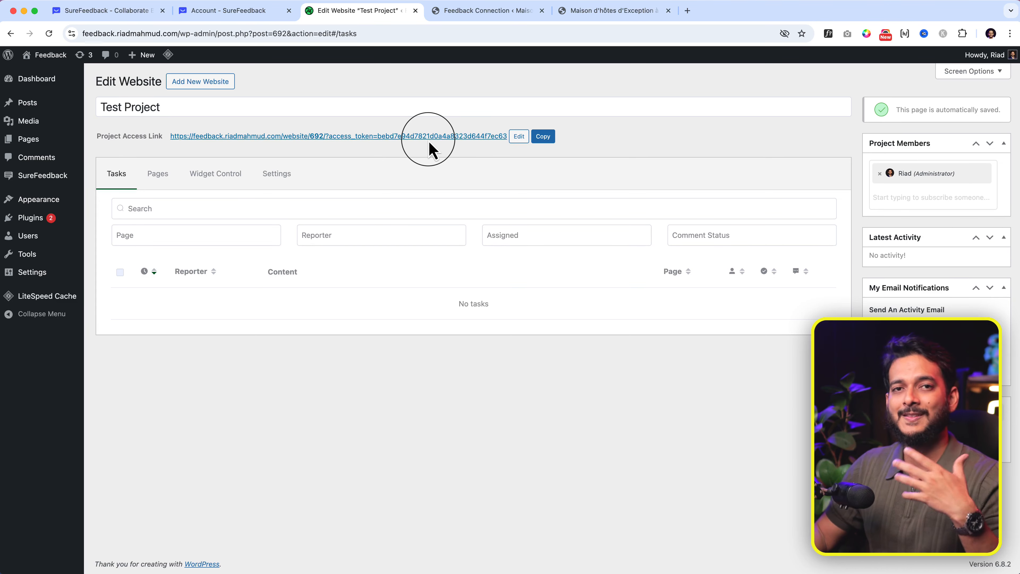
pyautogui.click(548, 137)
pyautogui.click(688, 11)
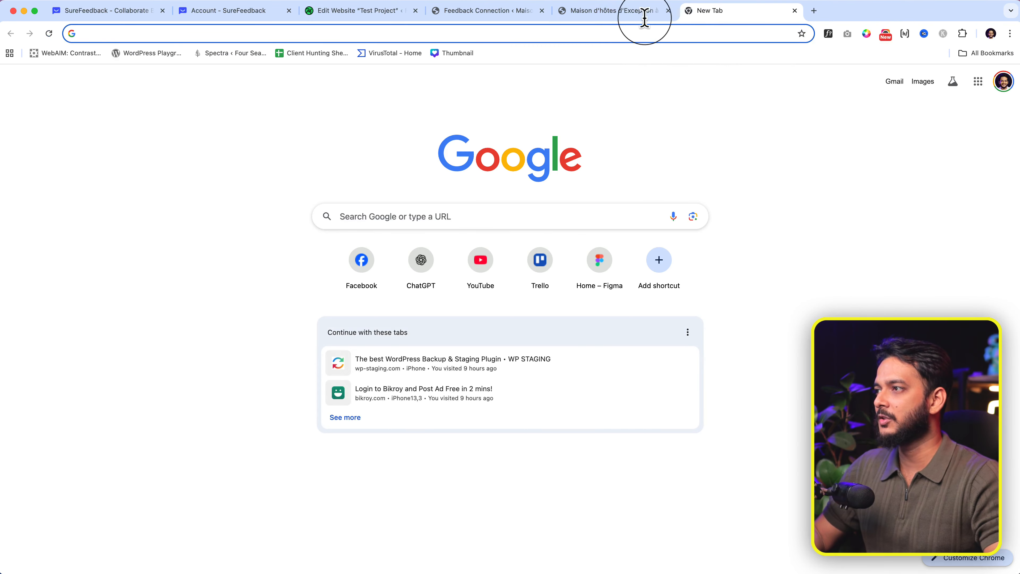
pyautogui.rightClick(629, 39)
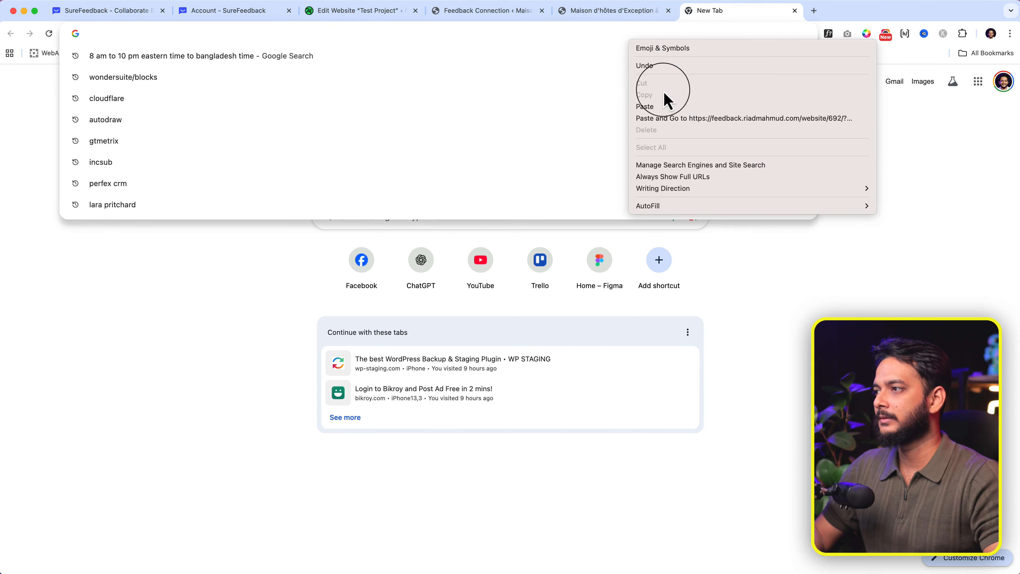
pyautogui.click(659, 106)
pyautogui.press('Return')
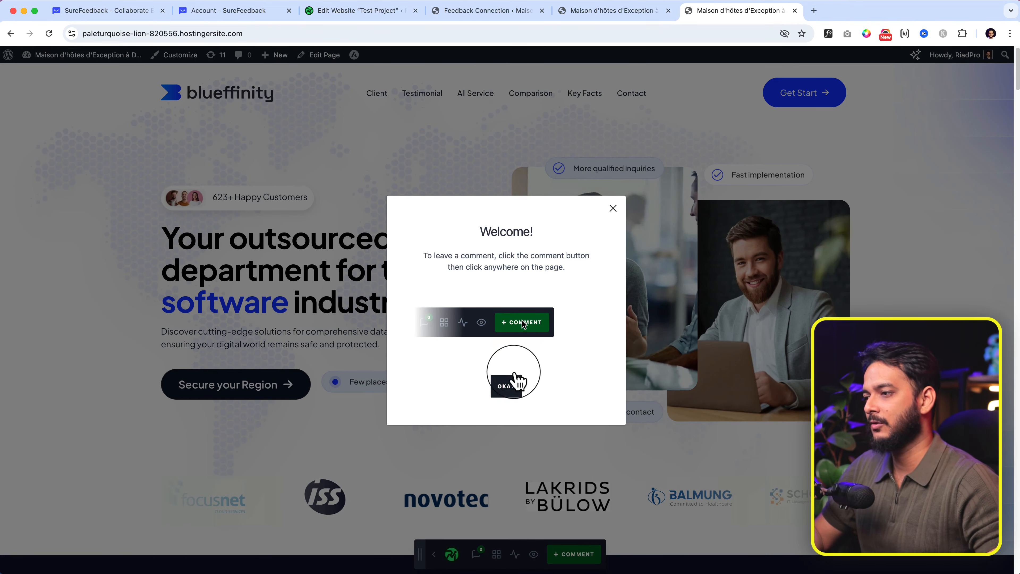
# - Dismiss the welcome message, pin the comment "Hey change this text" to the All Services label, and submit it
pyautogui.click(505, 386)
pyautogui.scroll(-10, 500, 394)
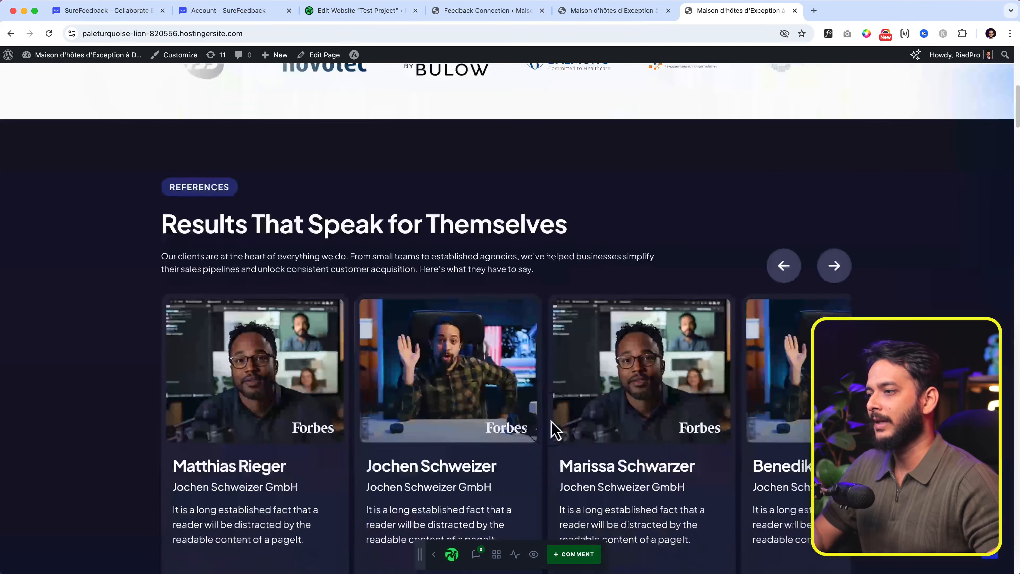
pyautogui.scroll(10, 582, 436)
pyautogui.scroll(-11, 631, 465)
pyautogui.scroll(-10, 631, 470)
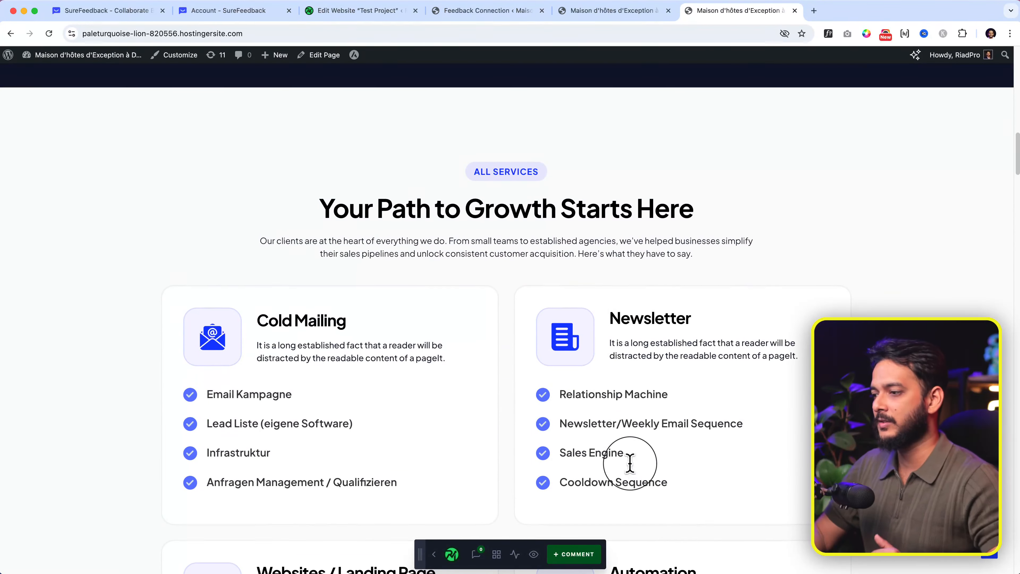
pyautogui.click(581, 551)
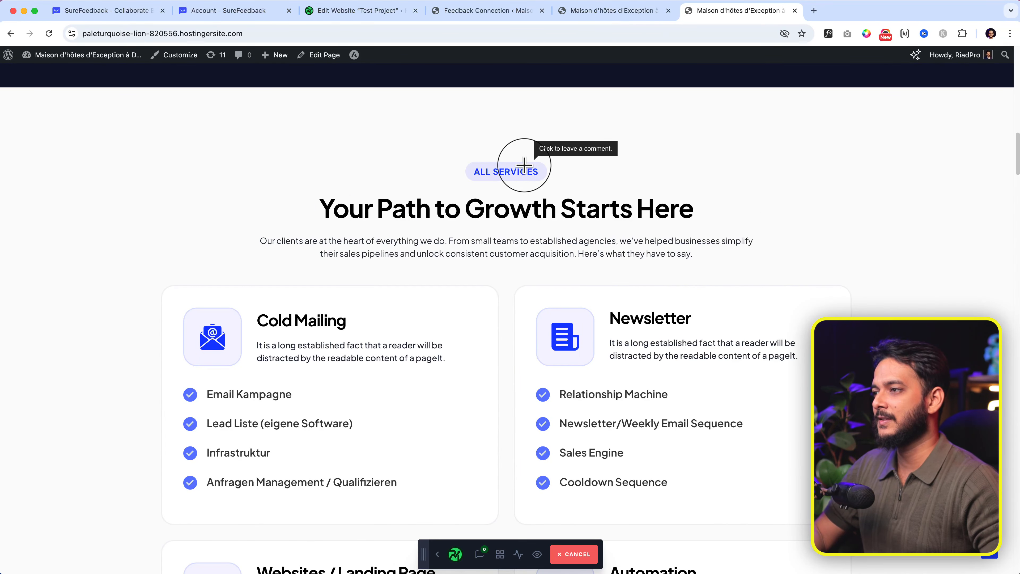
pyautogui.click(525, 165)
pyautogui.write('Hey change this text')
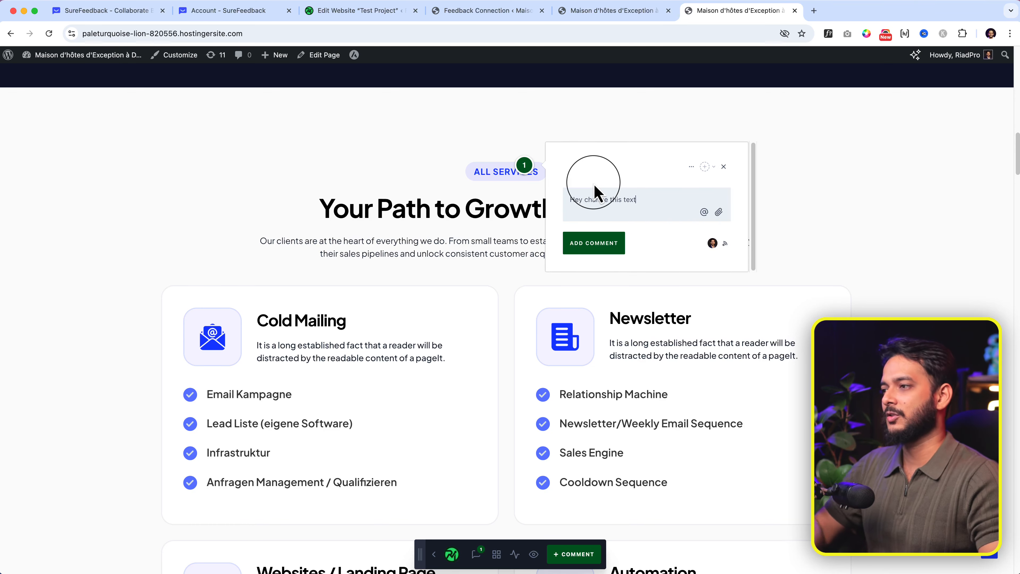
pyautogui.click(594, 242)
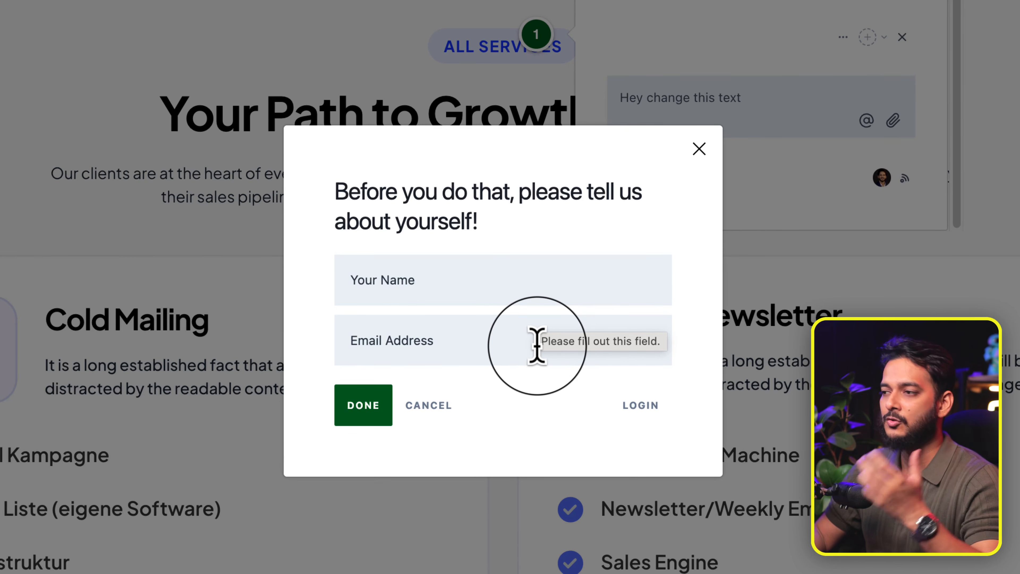
# - Log in to the feedback widget with the account username and password, and close the login confirmation and the comment popup
pyautogui.click(647, 416)
pyautogui.click(497, 260)
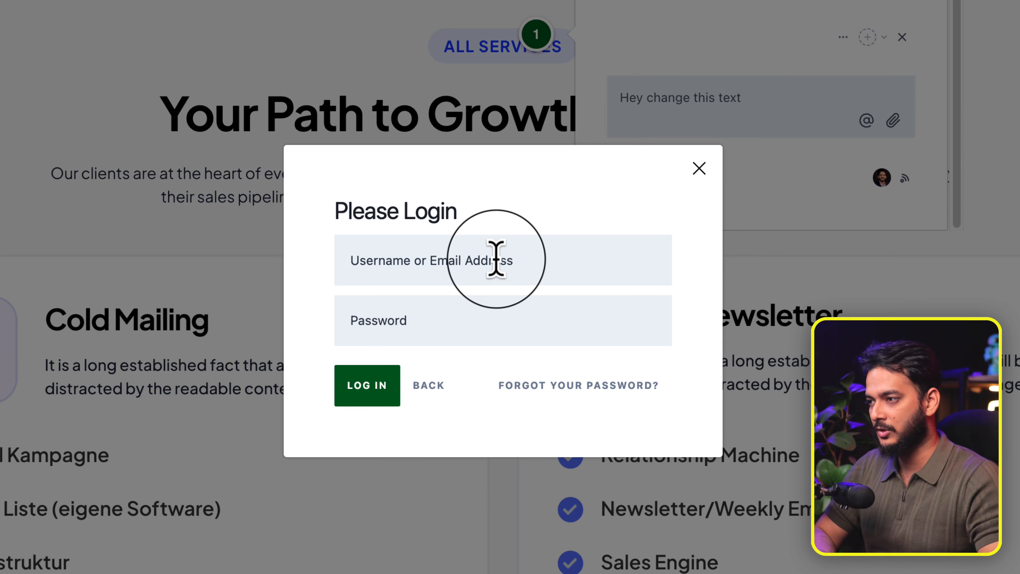
pyautogui.write('con')
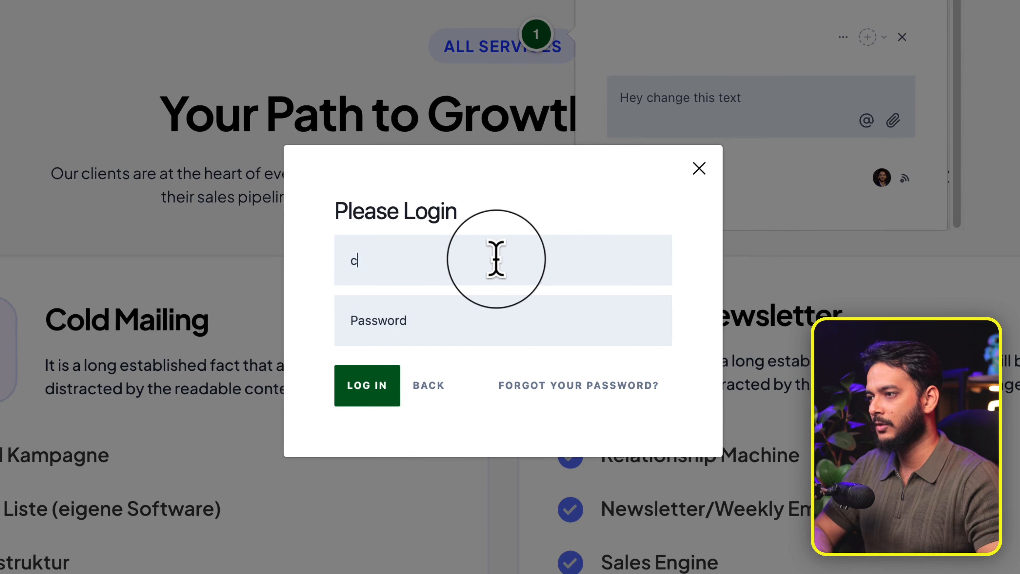
pyautogui.press('BackSpace')
pyautogui.press('BackSpace')
pyautogui.write('mrriad')
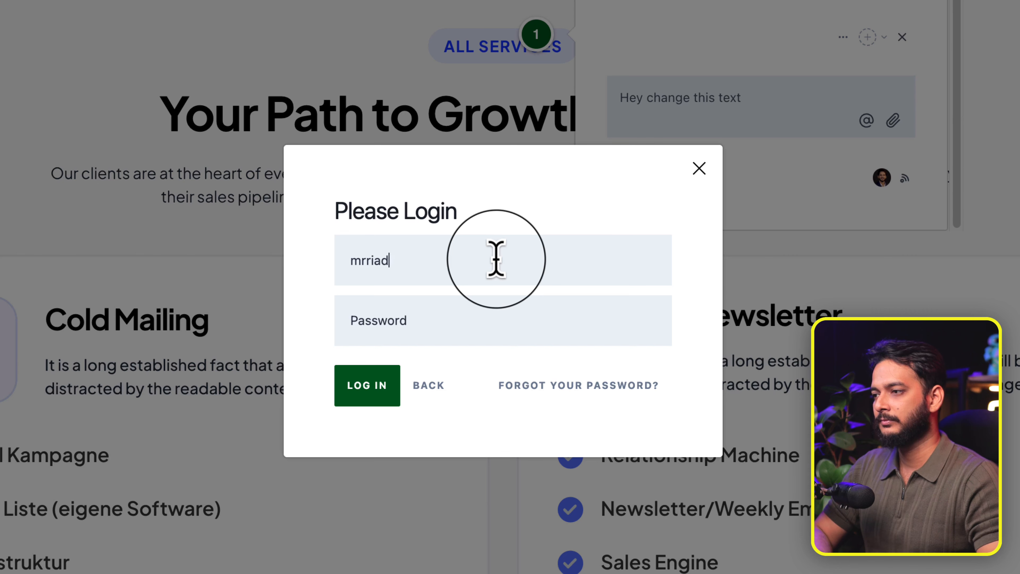
pyautogui.press('Tab')
pyautogui.write('•••••••••••')
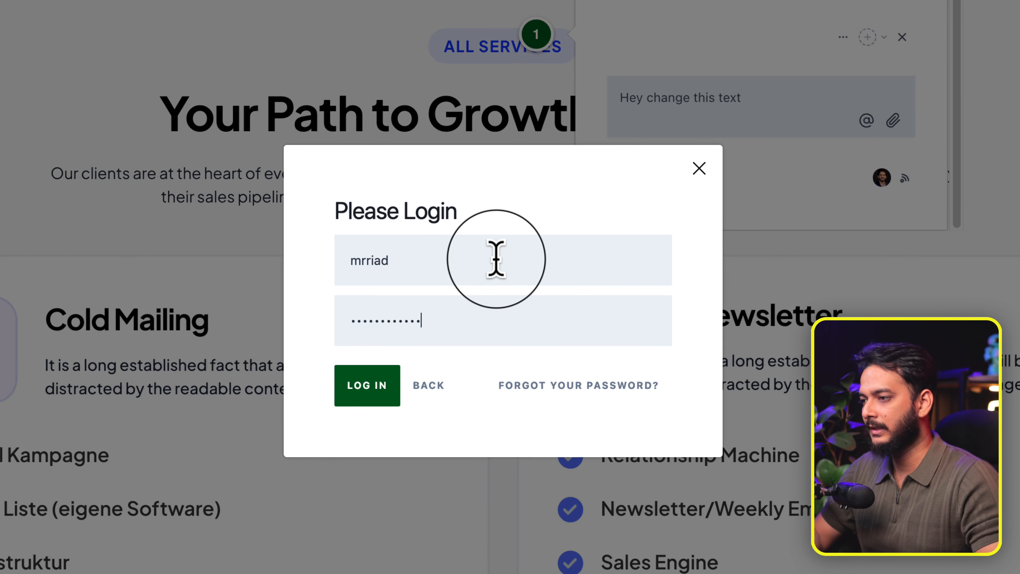
pyautogui.click(389, 397)
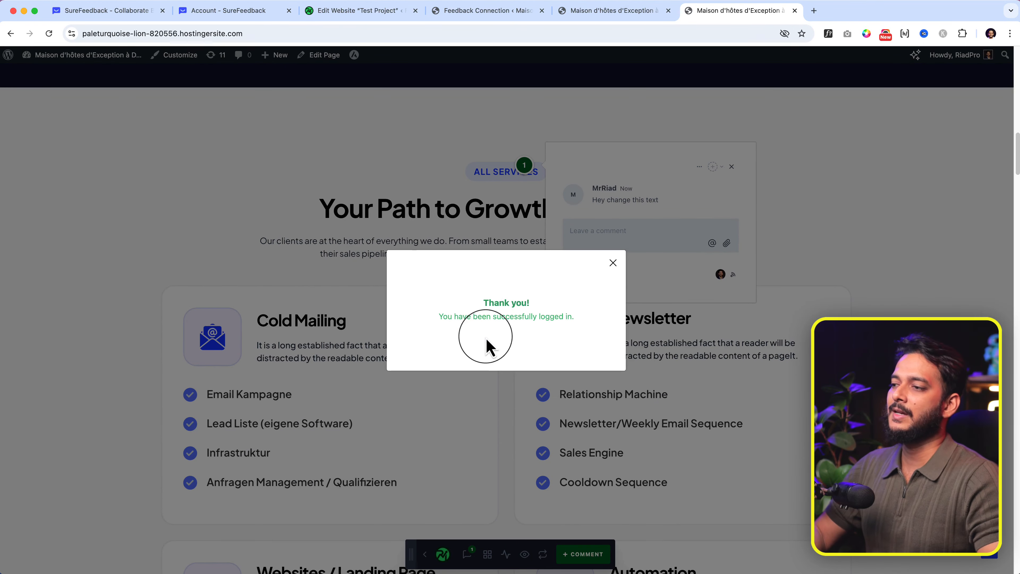
pyautogui.click(613, 263)
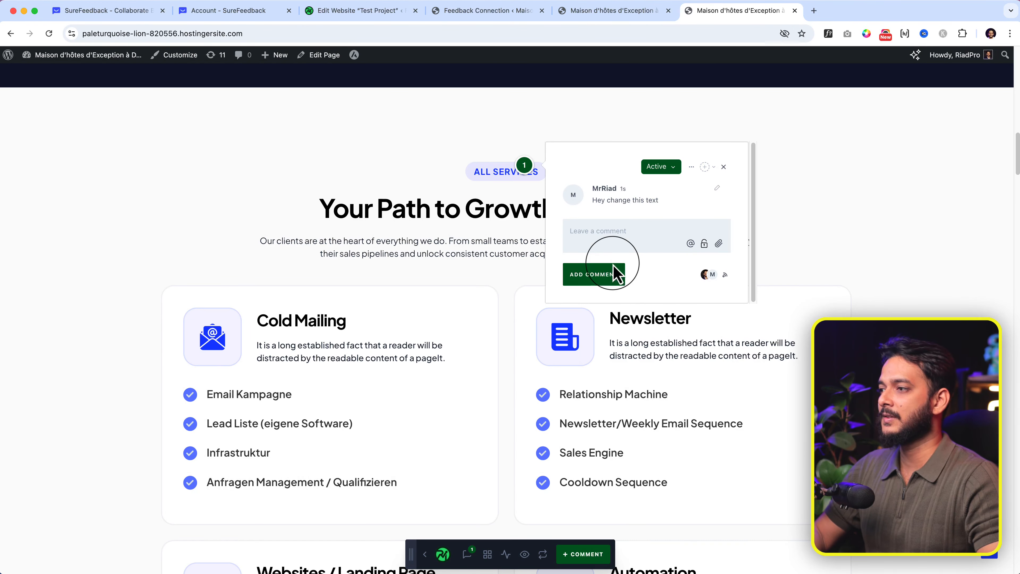
pyautogui.click(840, 209)
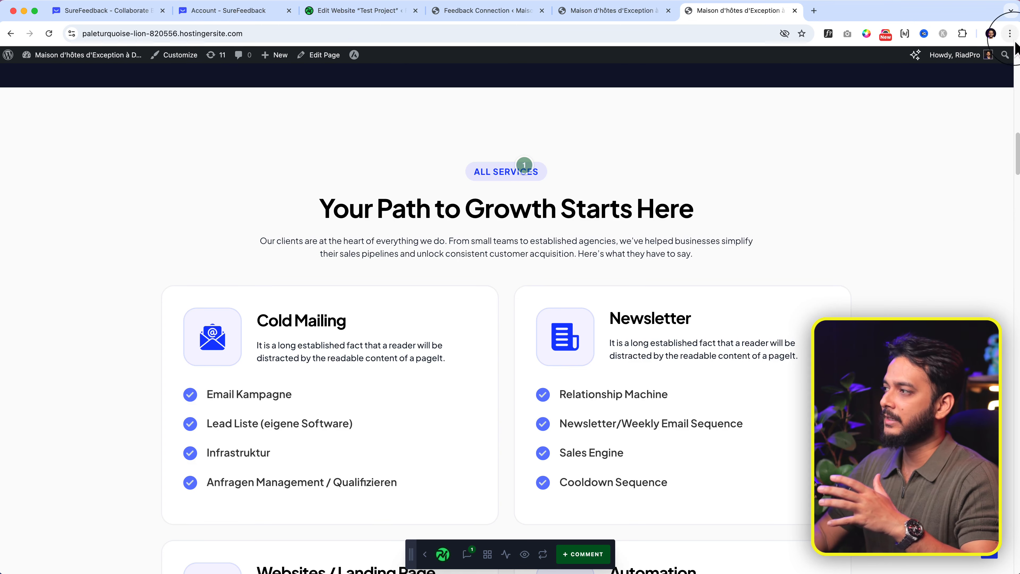
# - Open an incognito window and load the copied project access link, including its access token, in it
pyautogui.click(1011, 34)
pyautogui.click(936, 112)
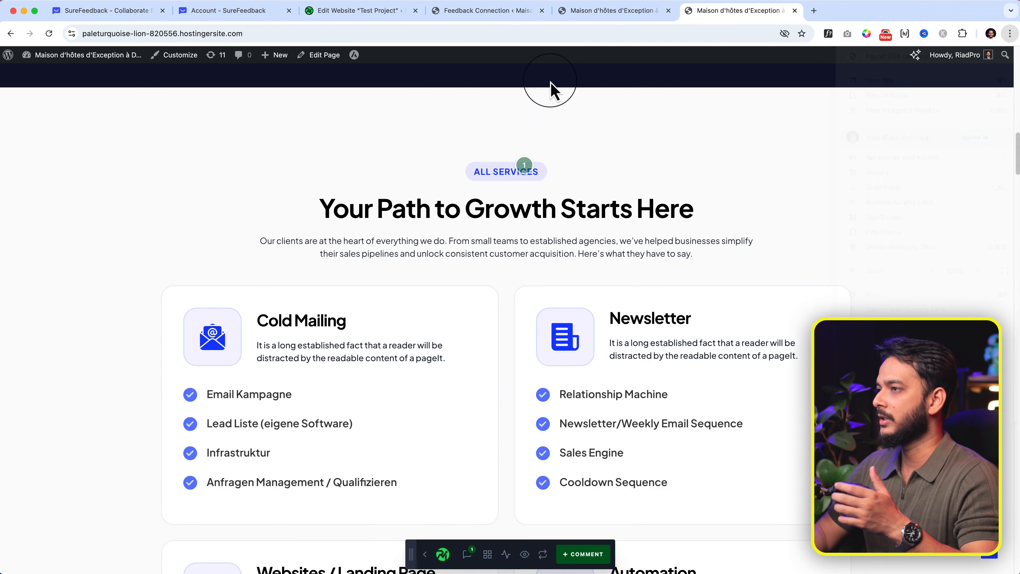
pyautogui.press('super+v')
pyautogui.press('Return')
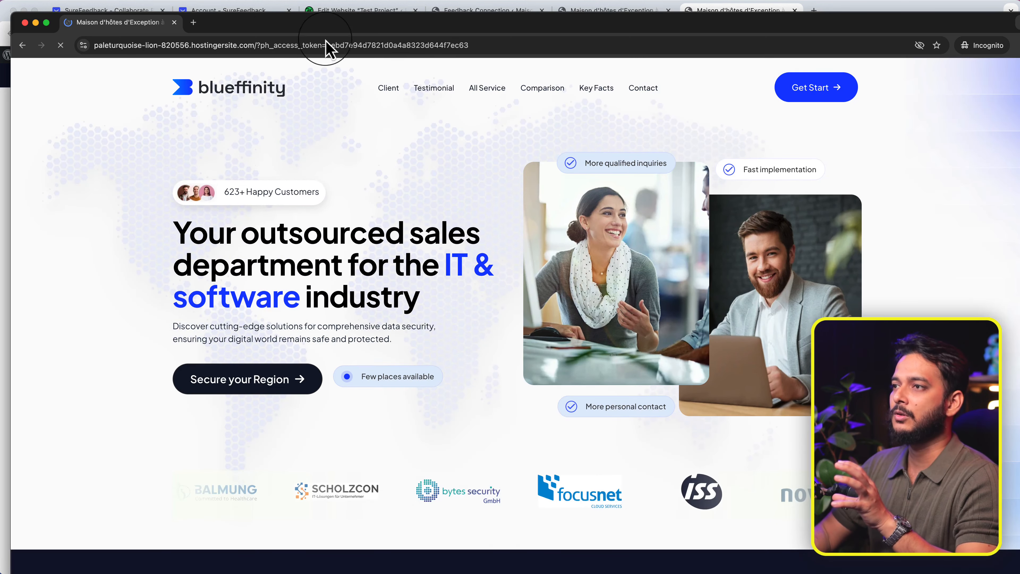
# - Return to Test Project's edit page and reload it to refresh its task list
pyautogui.moveTo(258, 19); pyautogui.dragTo(473, 58)
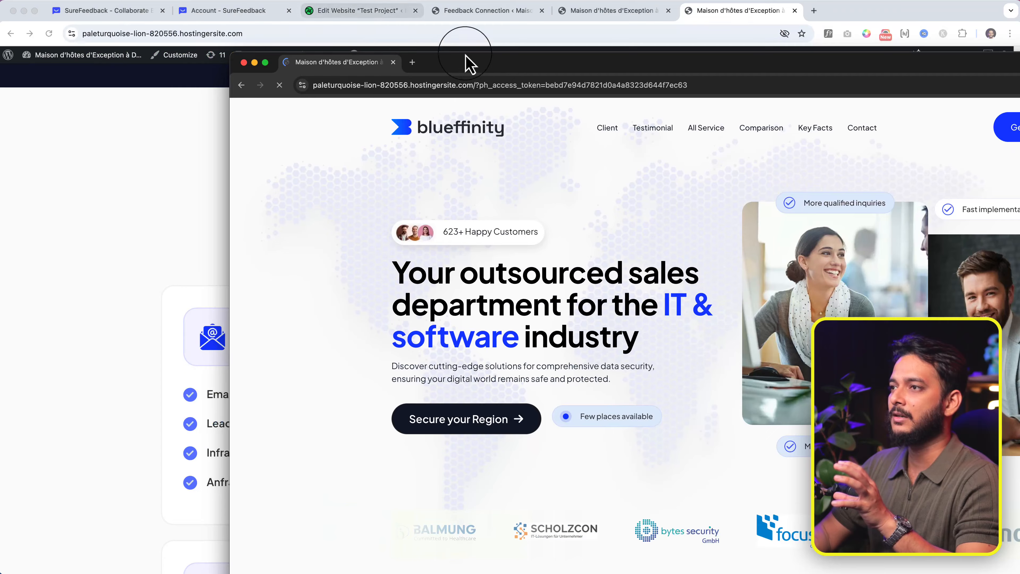
pyautogui.click(346, 16)
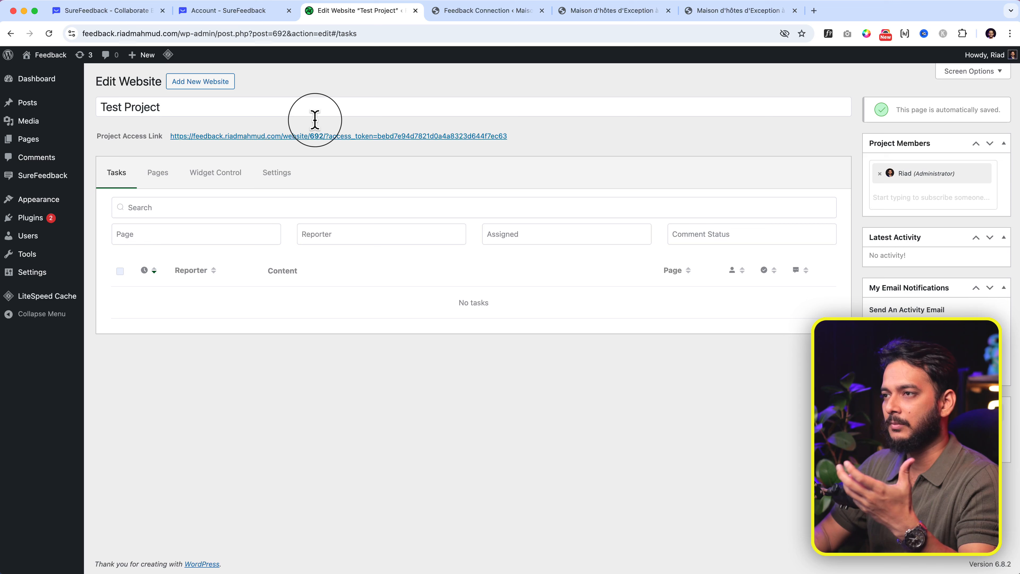
pyautogui.moveTo(65, 253)
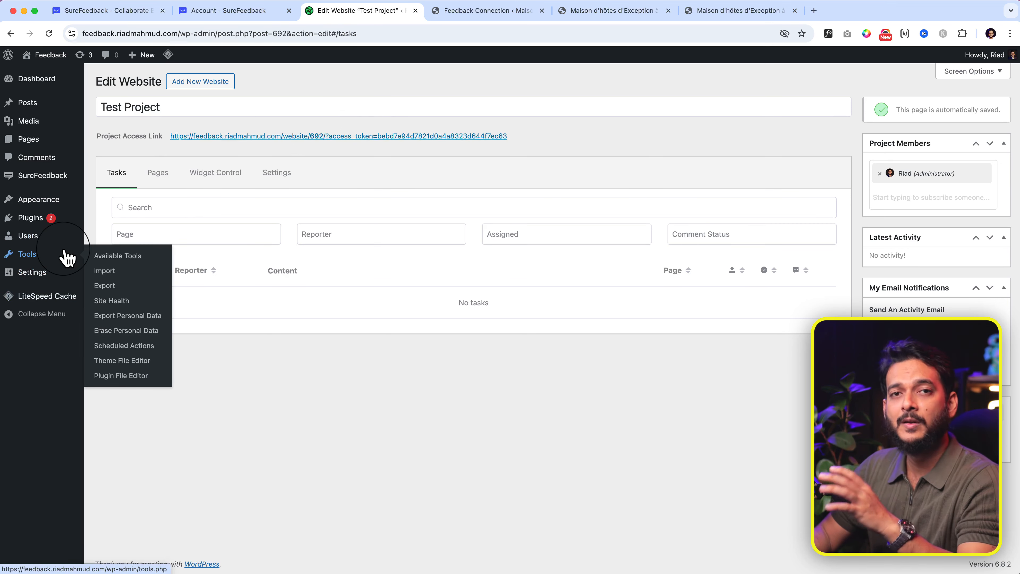
pyautogui.click(51, 37)
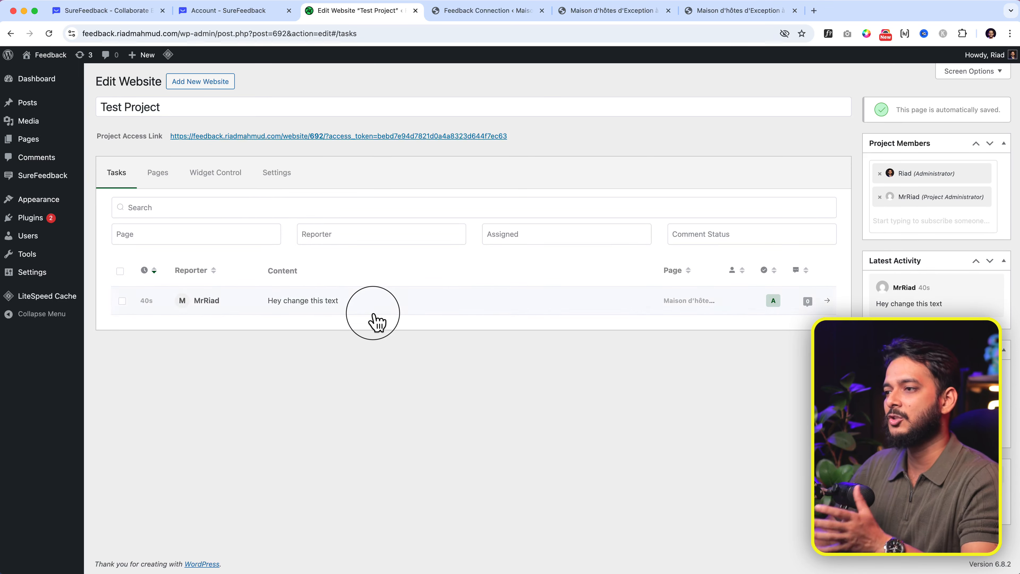
# - Examine the details of the "Hey change this text" task, view its enlarged screenshot, and close the screenshot
pyautogui.click(460, 309)
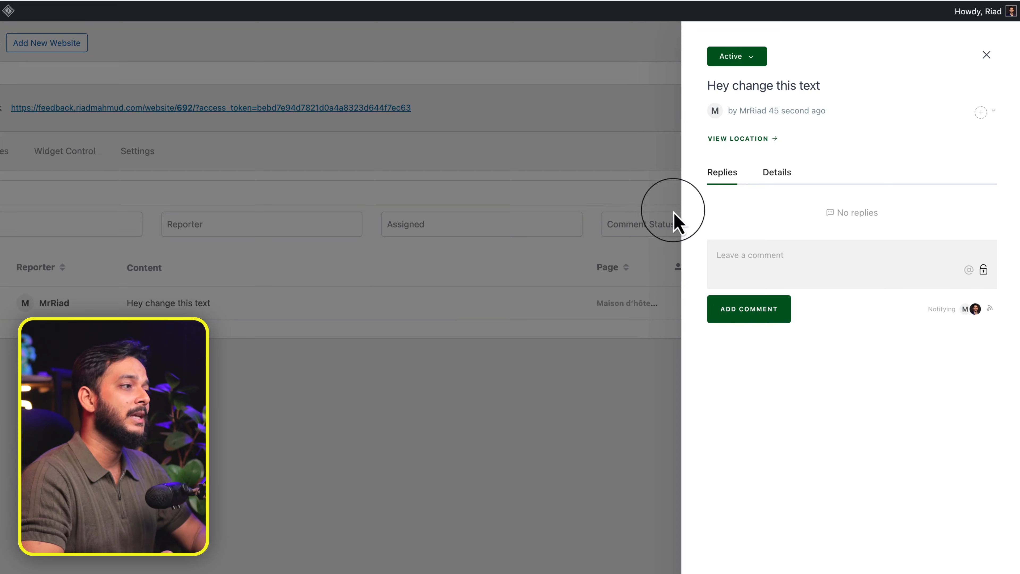
pyautogui.click(777, 181)
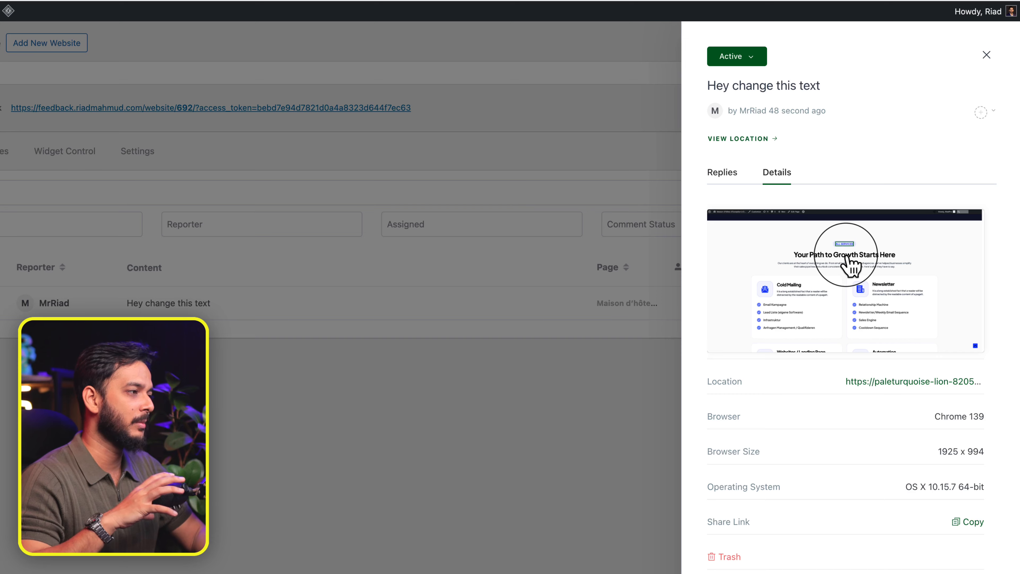
pyautogui.click(848, 263)
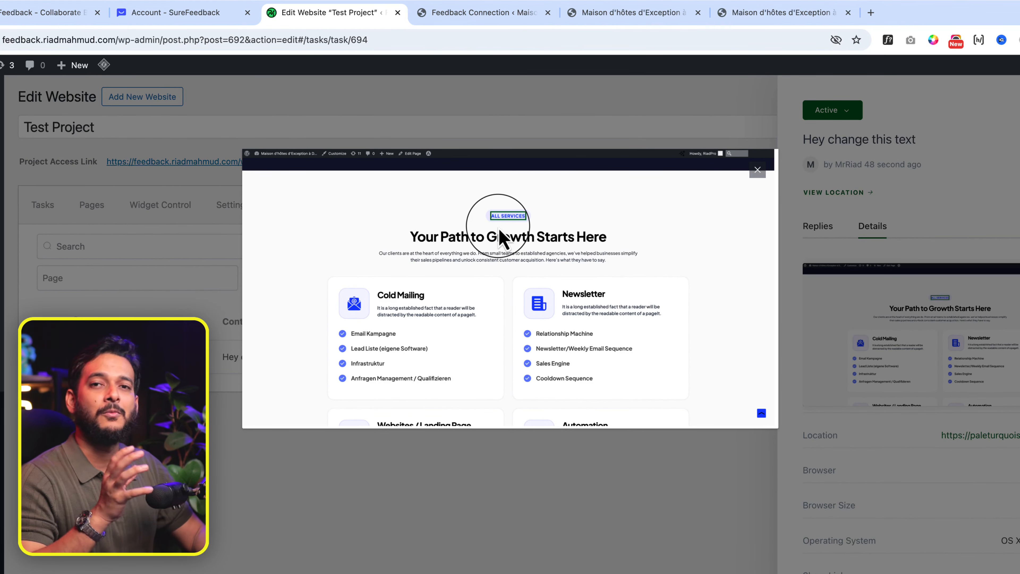
pyautogui.click(758, 170)
# - Switch back to the incognito window, dismiss the welcome message, and locate the comment marker on the All Services label
pyautogui.click(868, 192)
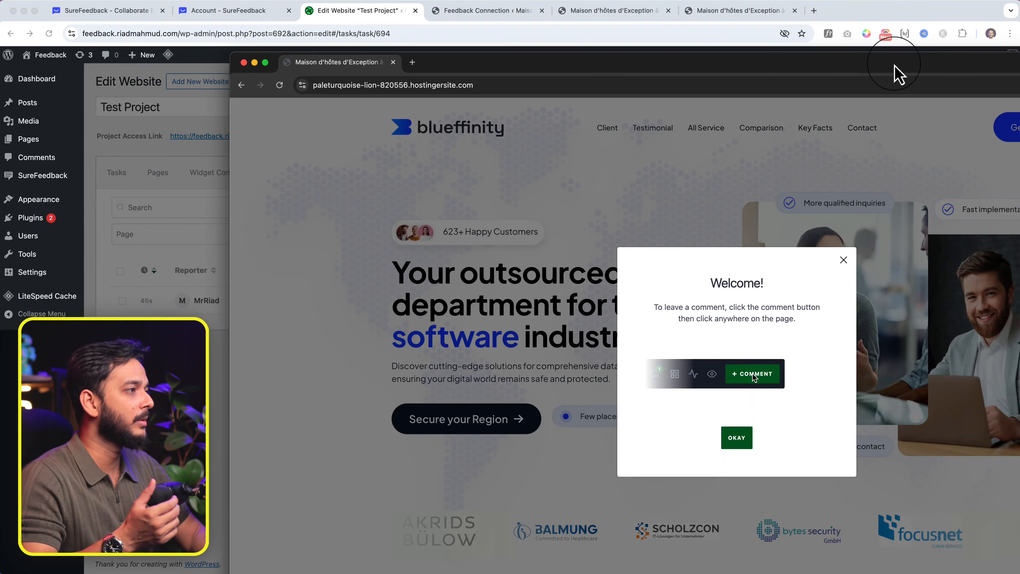
pyautogui.moveTo(895, 66); pyautogui.dragTo(676, 18)
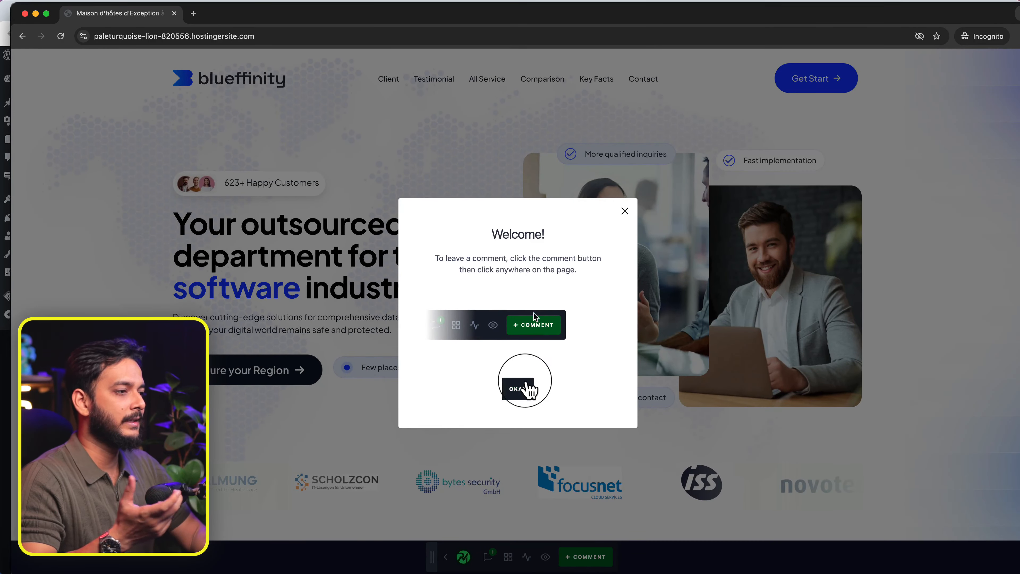
pyautogui.click(518, 388)
pyautogui.scroll(-2, 643, 349)
pyautogui.scroll(-5, 652, 335)
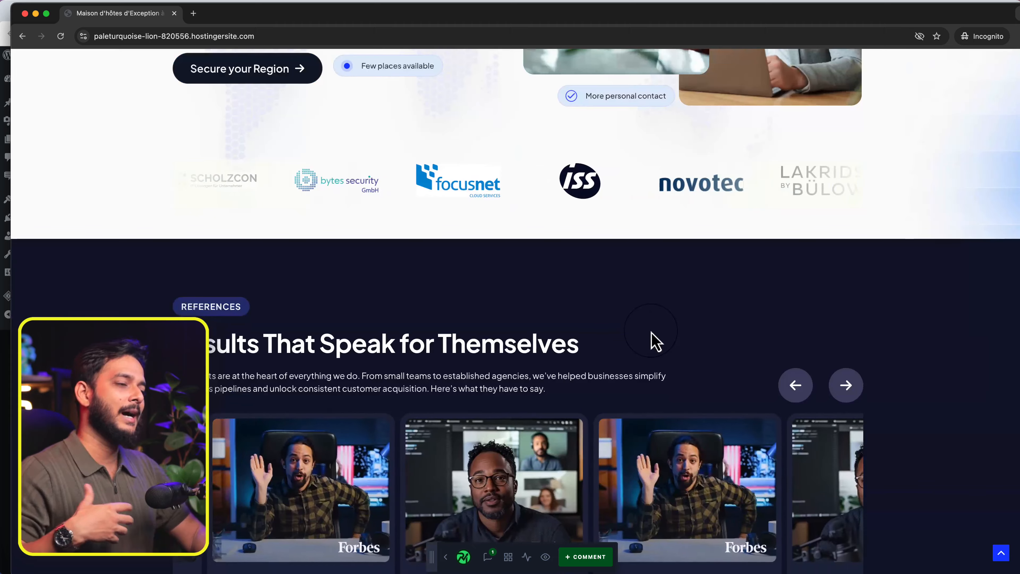
pyautogui.scroll(7, 652, 334)
pyautogui.scroll(-12, 620, 355)
pyautogui.scroll(-10, 623, 364)
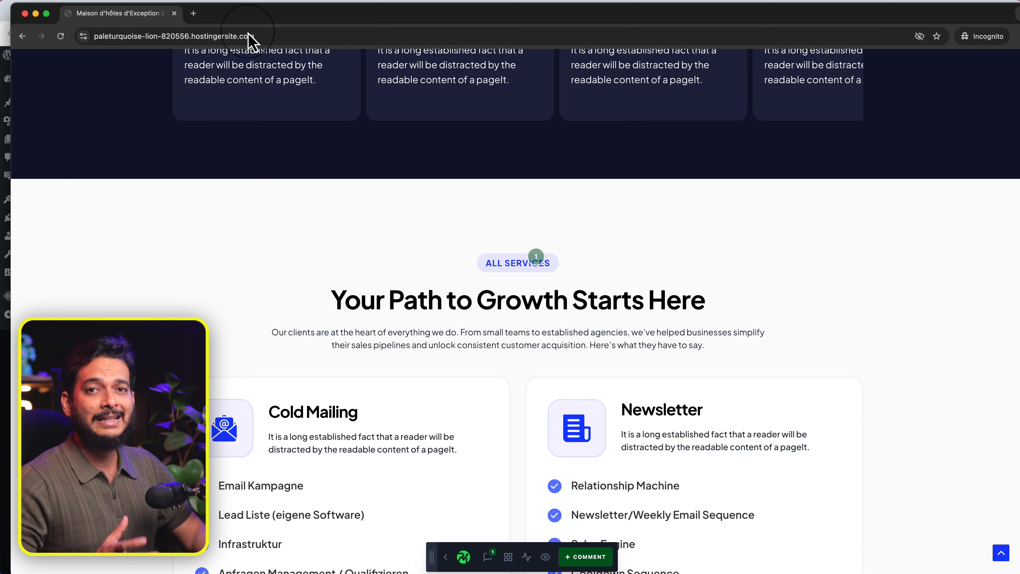
# - Examine the client site's address in the incognito window and preview the comment pinned to the All Services label
pyautogui.click(257, 36)
pyautogui.moveTo(285, 36); pyautogui.dragTo(100, 37)
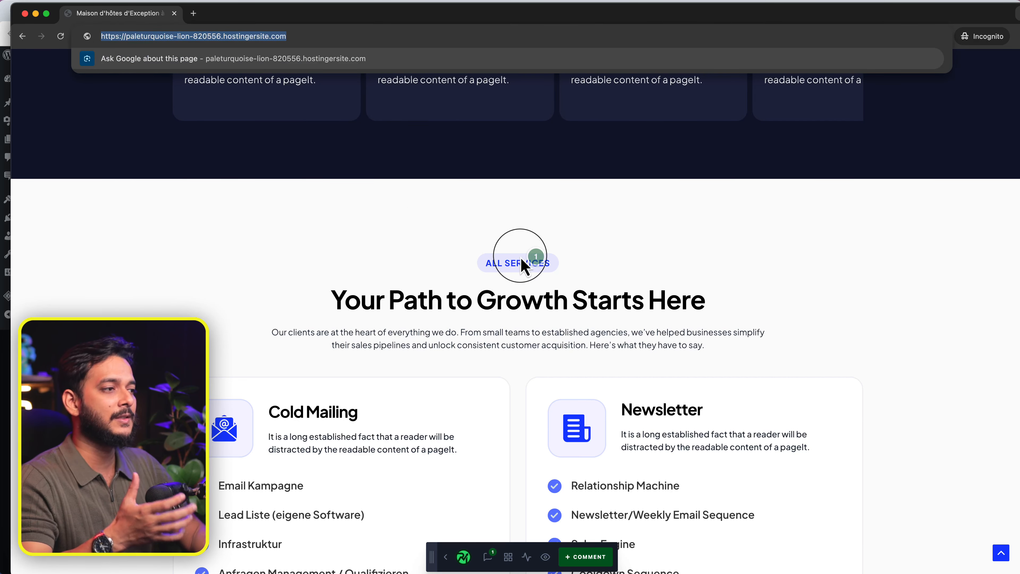
pyautogui.moveTo(521, 258)
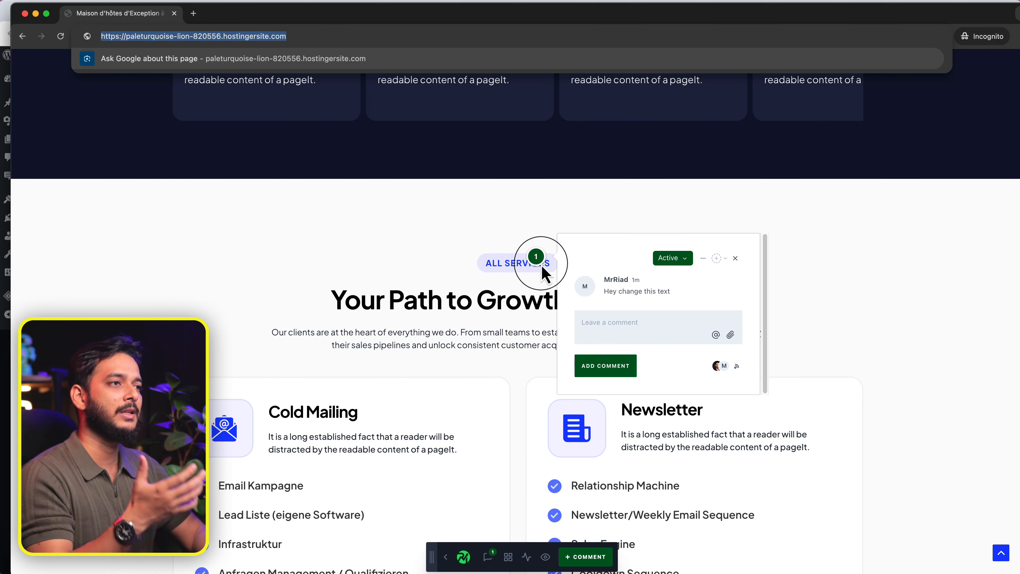
pyautogui.click(421, 32)
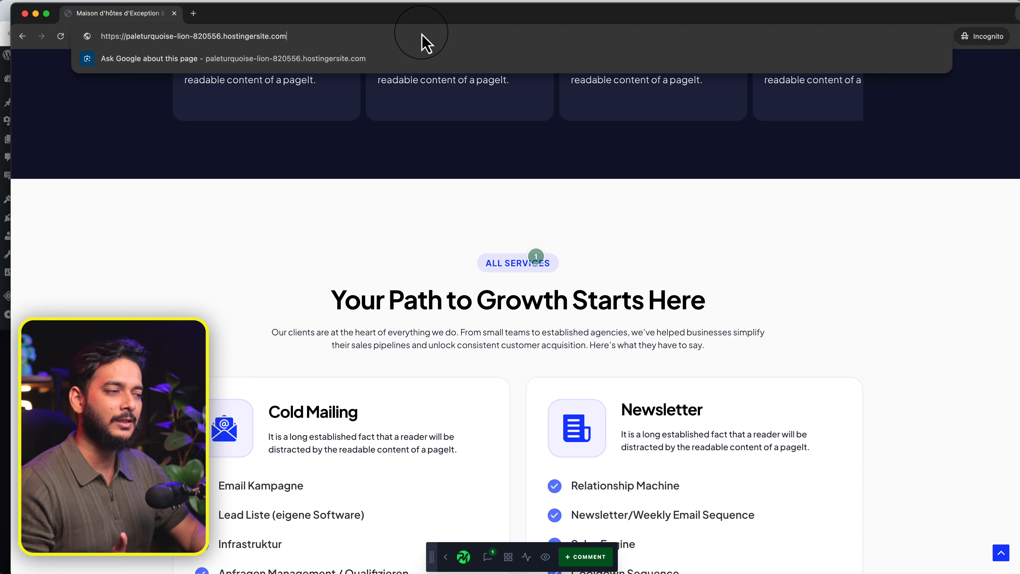
# - Reply to the All Services comment with "Okay", a mention of its original author, and "I will change it"
pyautogui.click(542, 261)
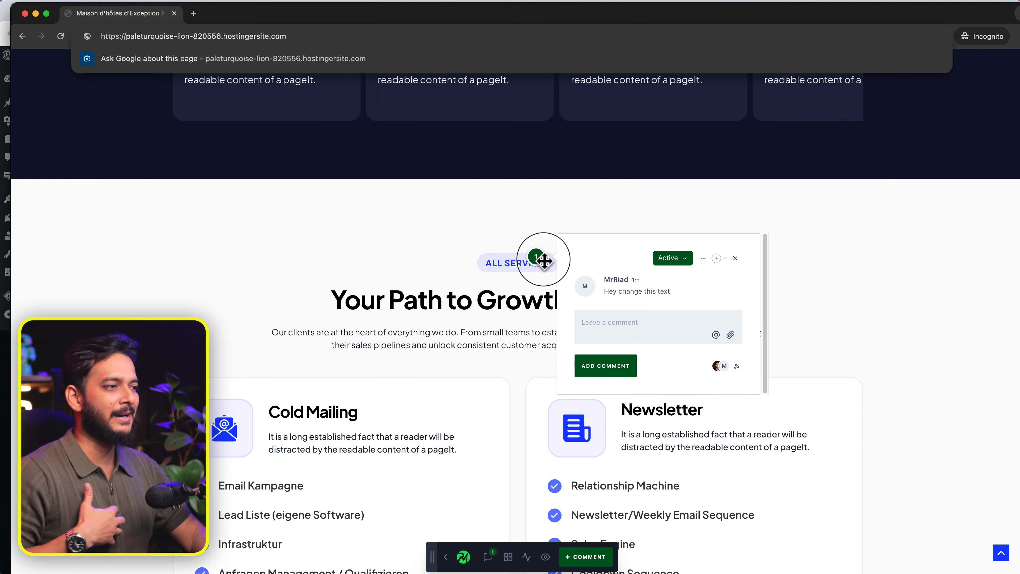
pyautogui.click(640, 317)
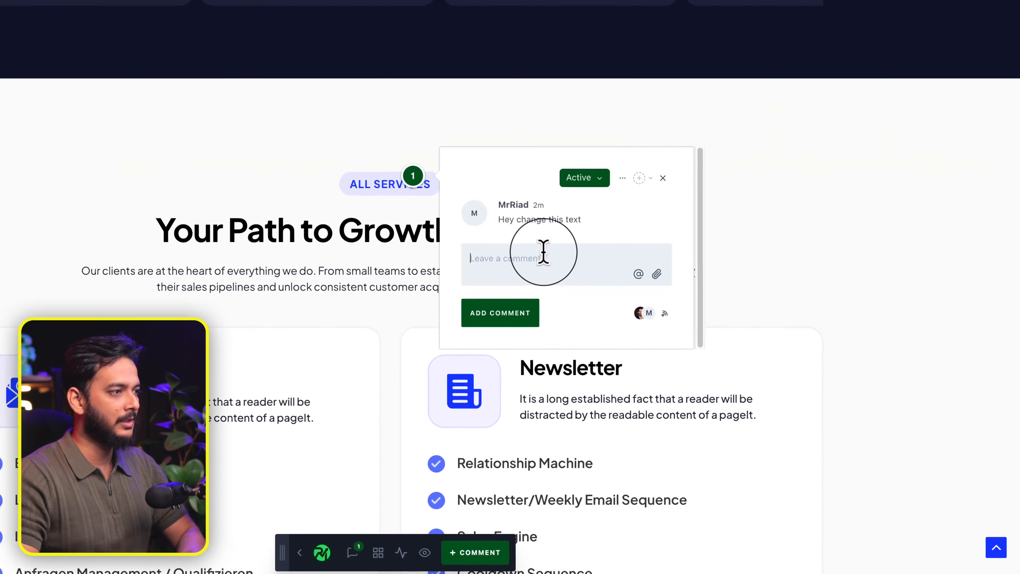
pyautogui.write('Okay ')
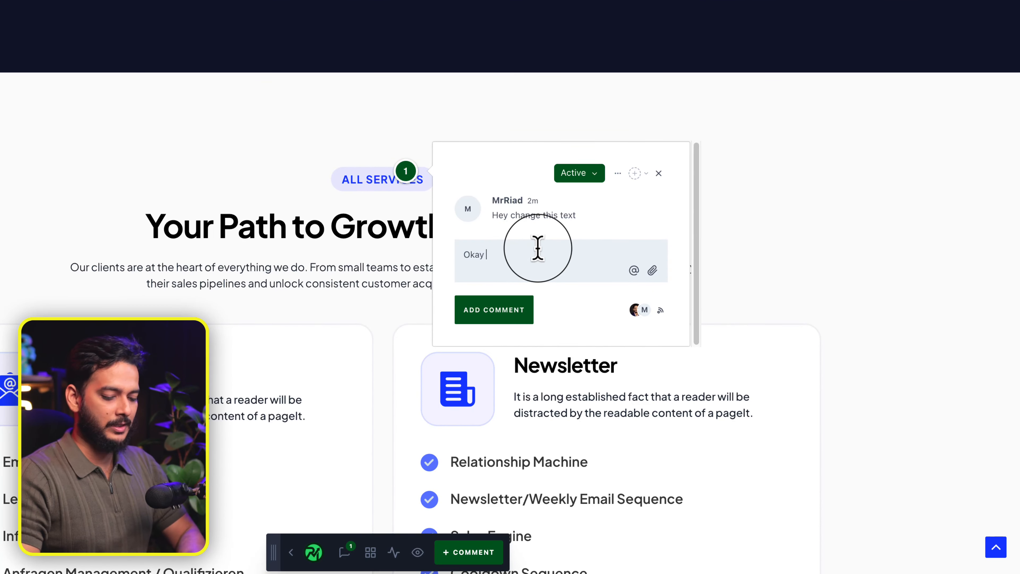
pyautogui.write('@')
pyautogui.press('Down')
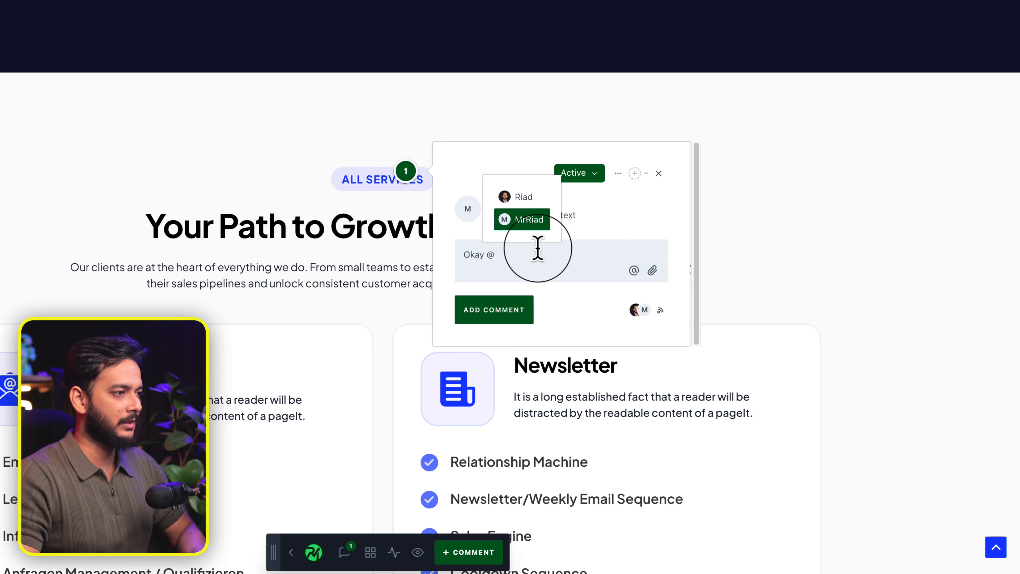
pyautogui.press('Return')
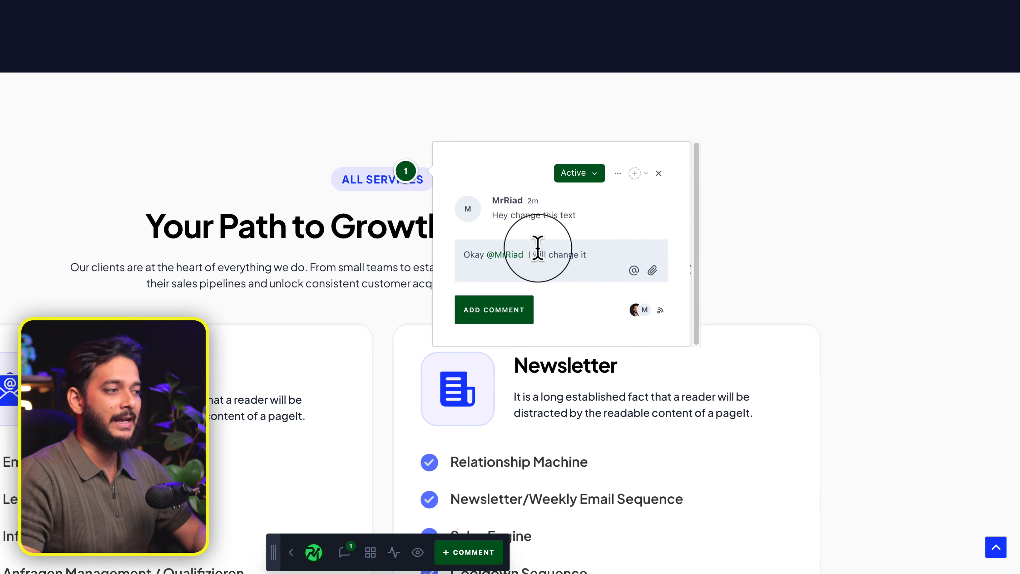
pyautogui.click(497, 308)
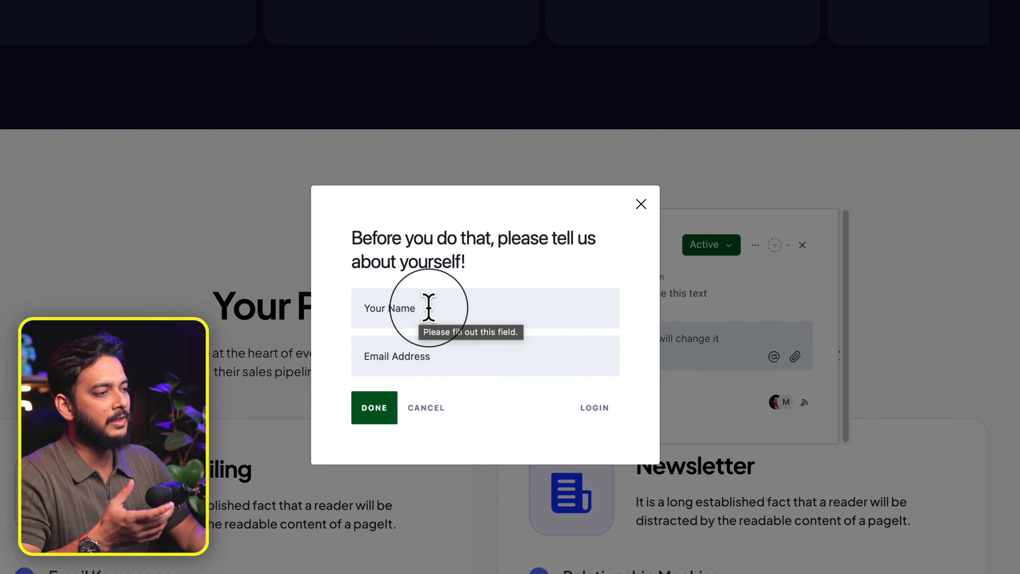
# - Identify the visitor with a name and email address to post the reply, and close the confirmation and comment thread
pyautogui.click(460, 311)
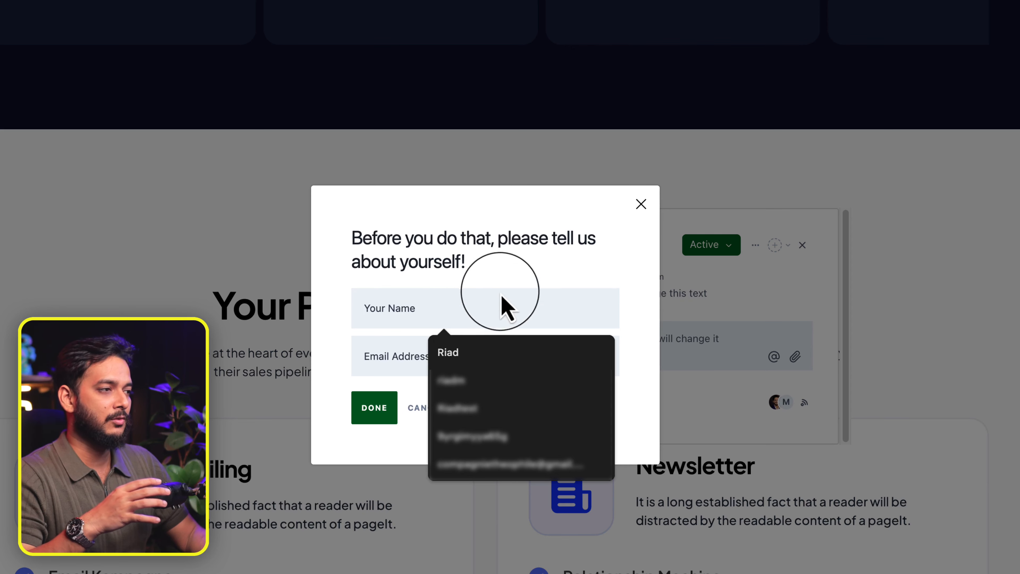
pyautogui.click(550, 266)
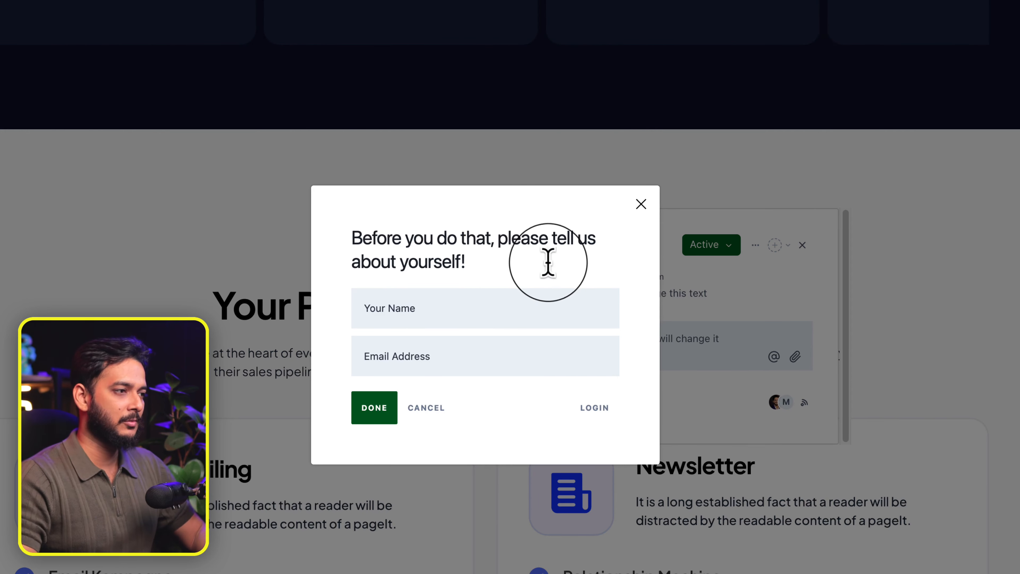
pyautogui.click(462, 305)
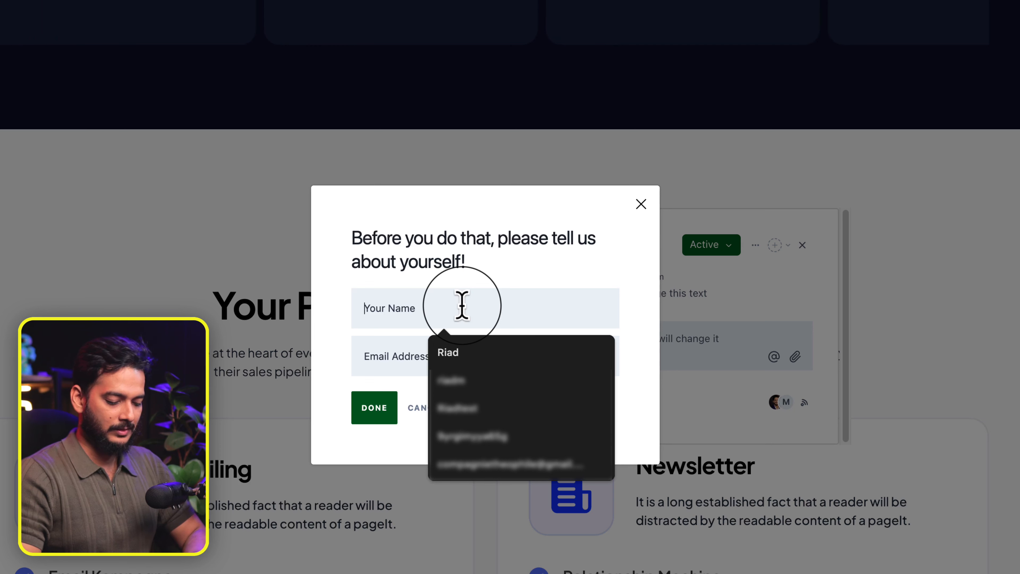
pyautogui.write('Mahmud')
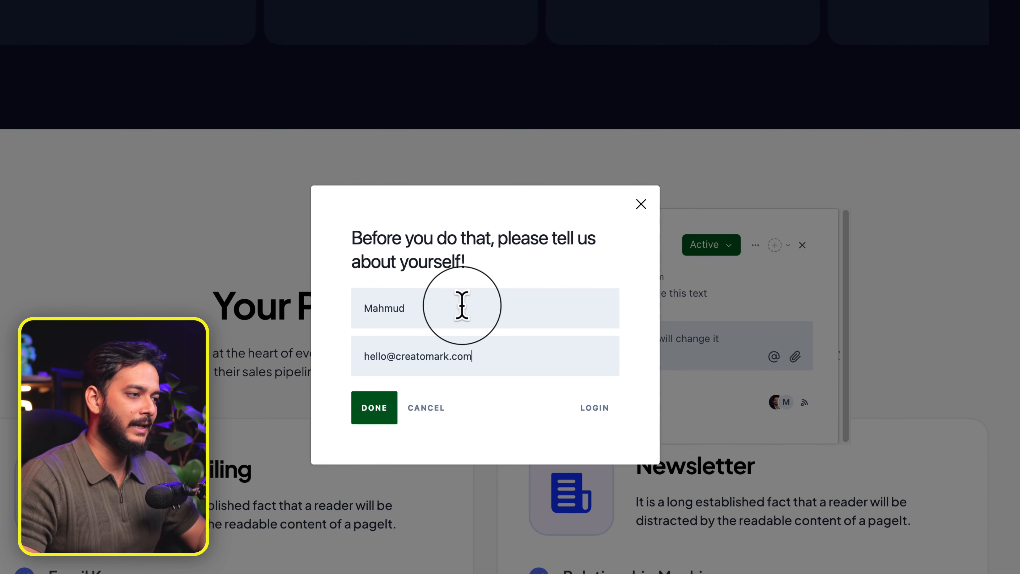
pyautogui.click(375, 409)
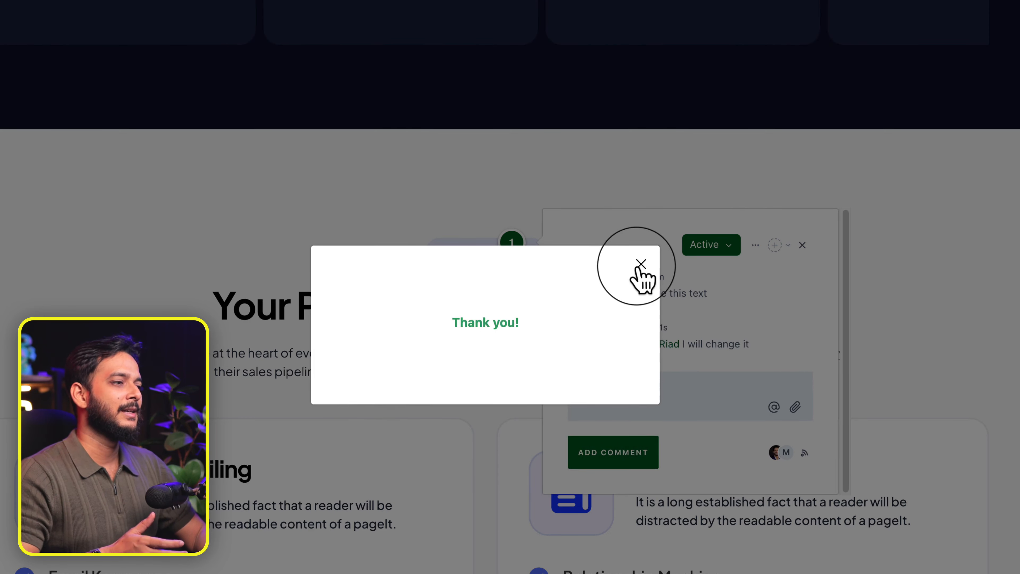
pyautogui.click(641, 264)
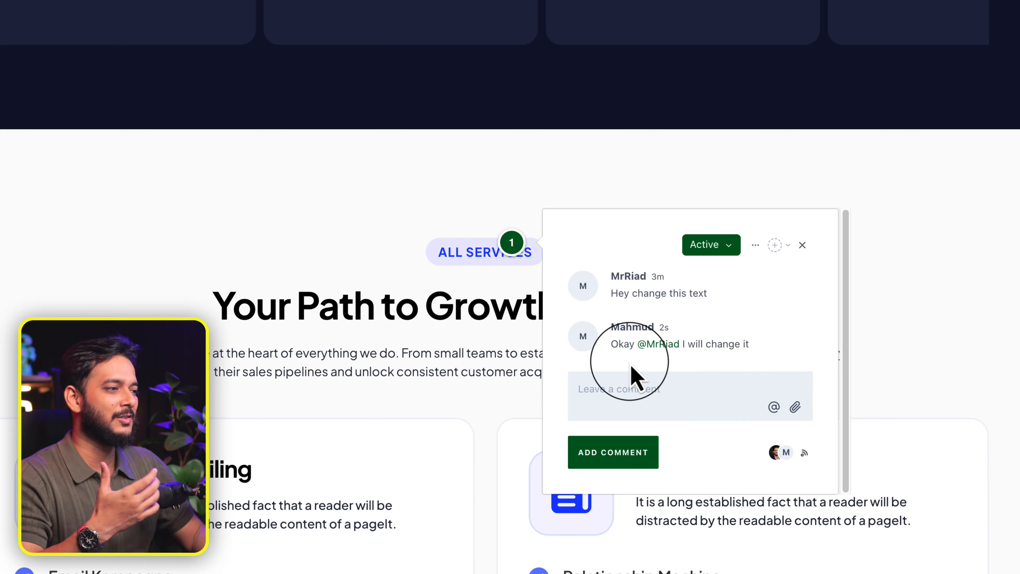
pyautogui.click(972, 345)
pyautogui.scroll(-3, 968, 348)
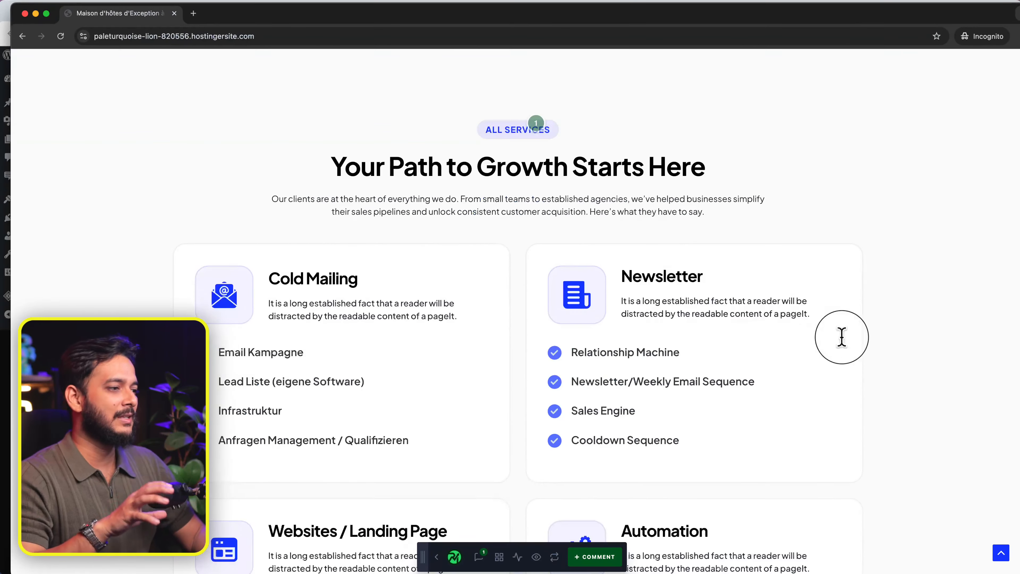
pyautogui.click(594, 557)
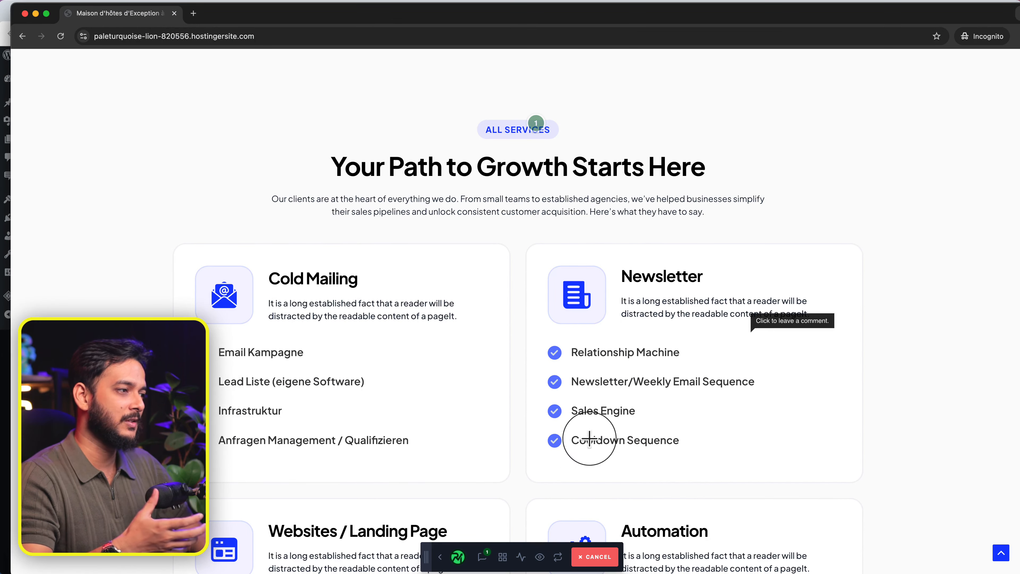
pyautogui.click(582, 308)
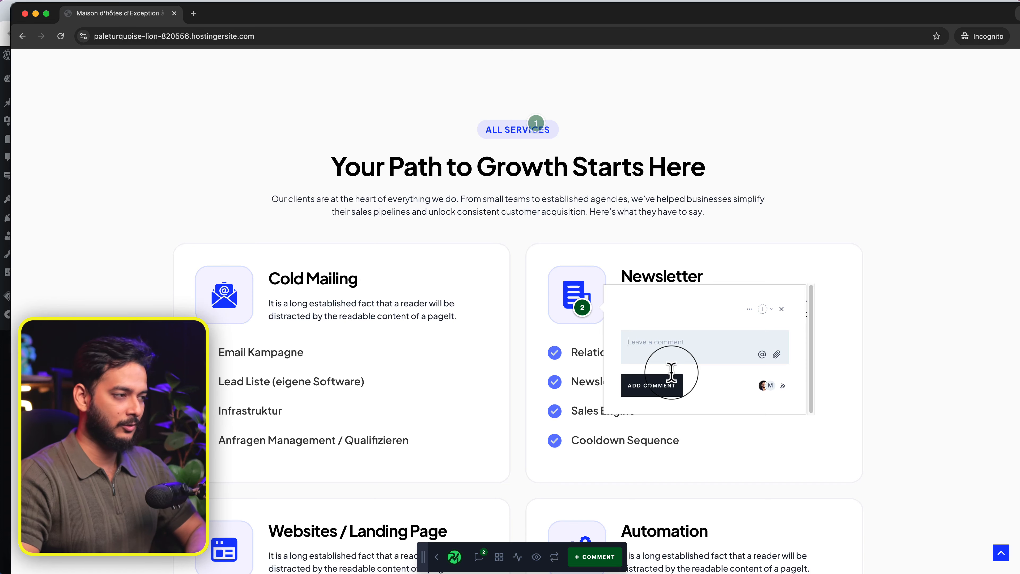
pyautogui.write('Replace this icon')
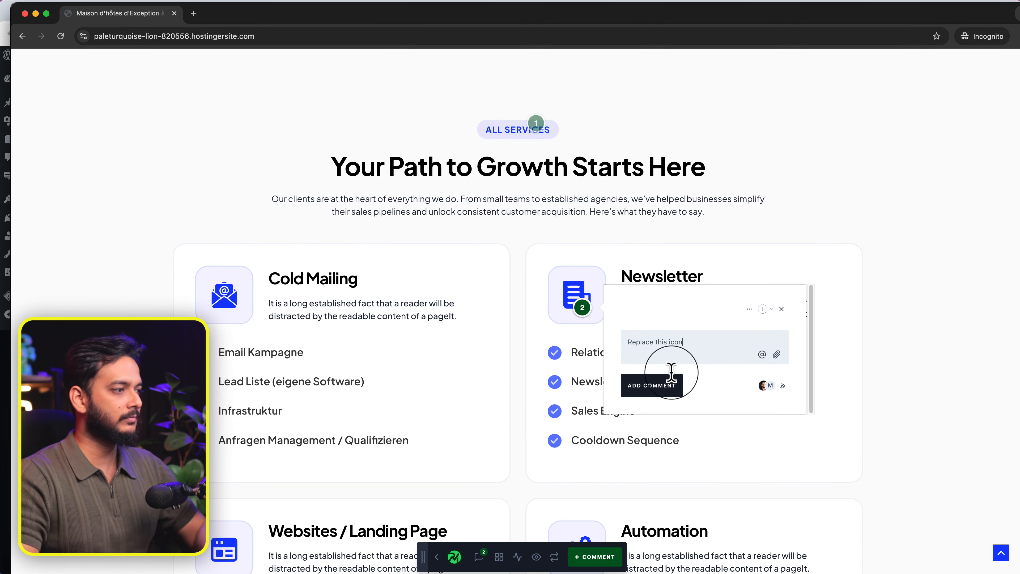
pyautogui.click(777, 355)
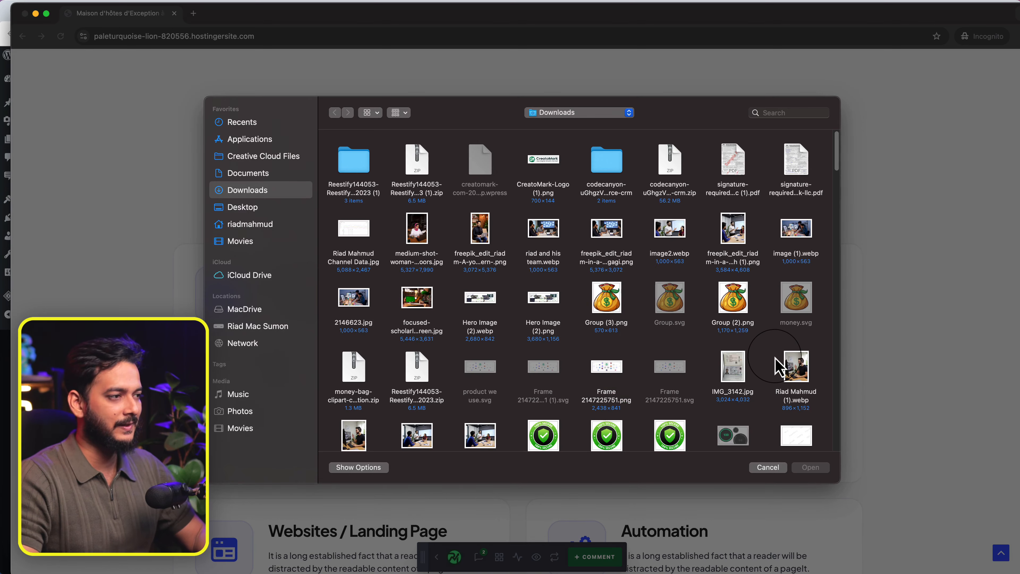
pyautogui.click(670, 438)
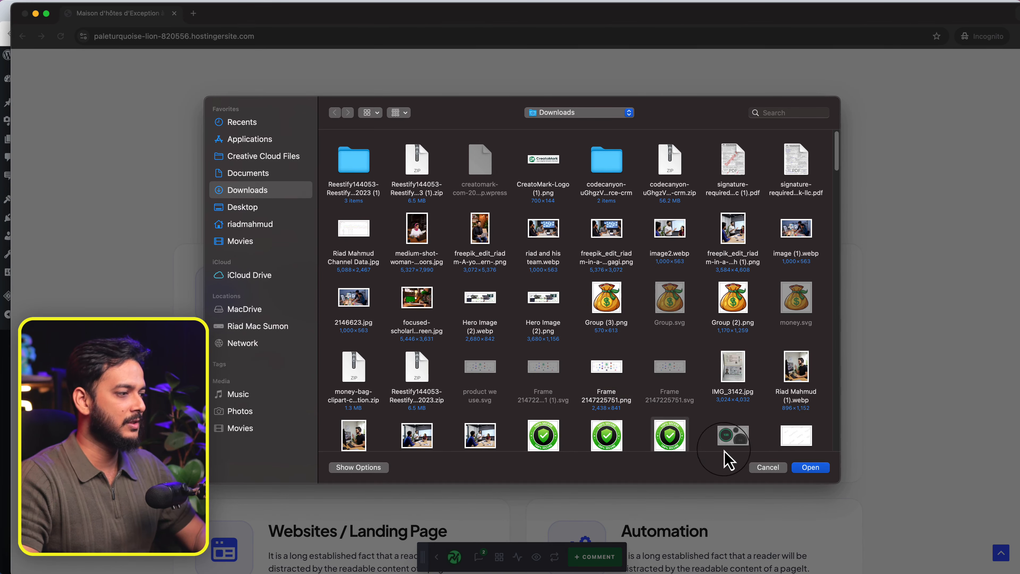
pyautogui.click(812, 468)
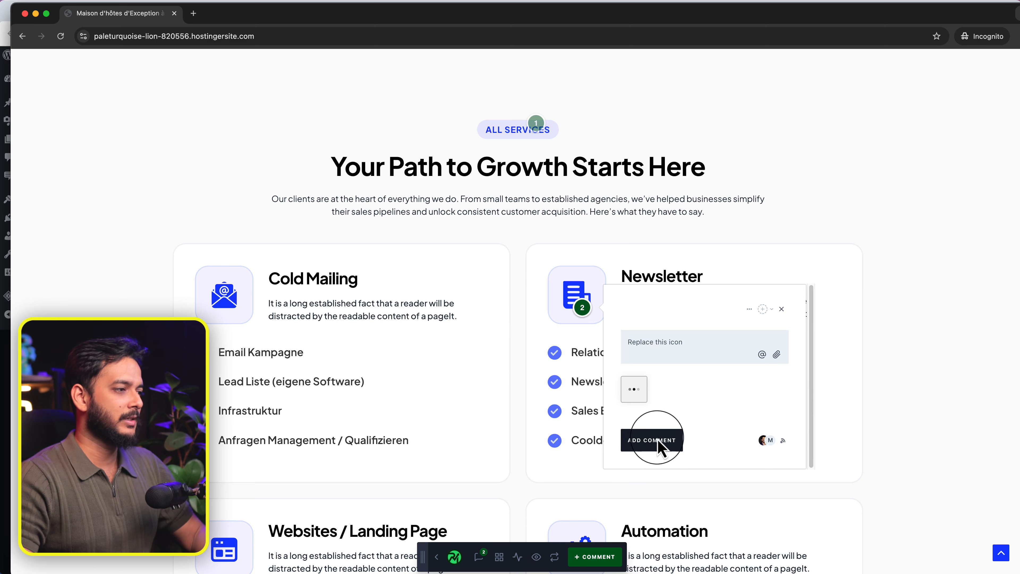
pyautogui.click(782, 309)
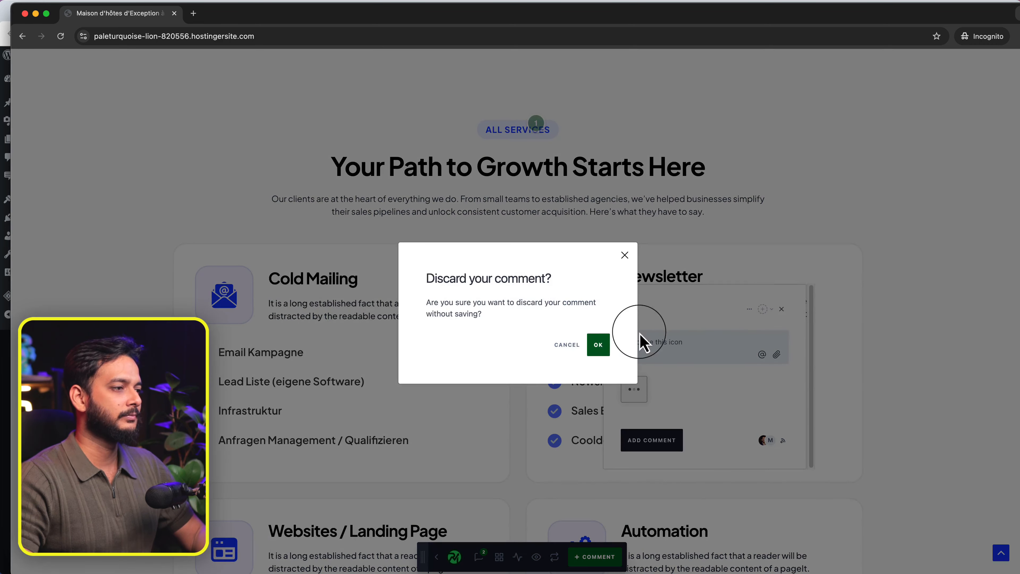
pyautogui.click(599, 346)
# - Pin a new comment on the Newsletter card's icon with the text "Let's replace the image"
pyautogui.click(611, 563)
pyautogui.click(581, 305)
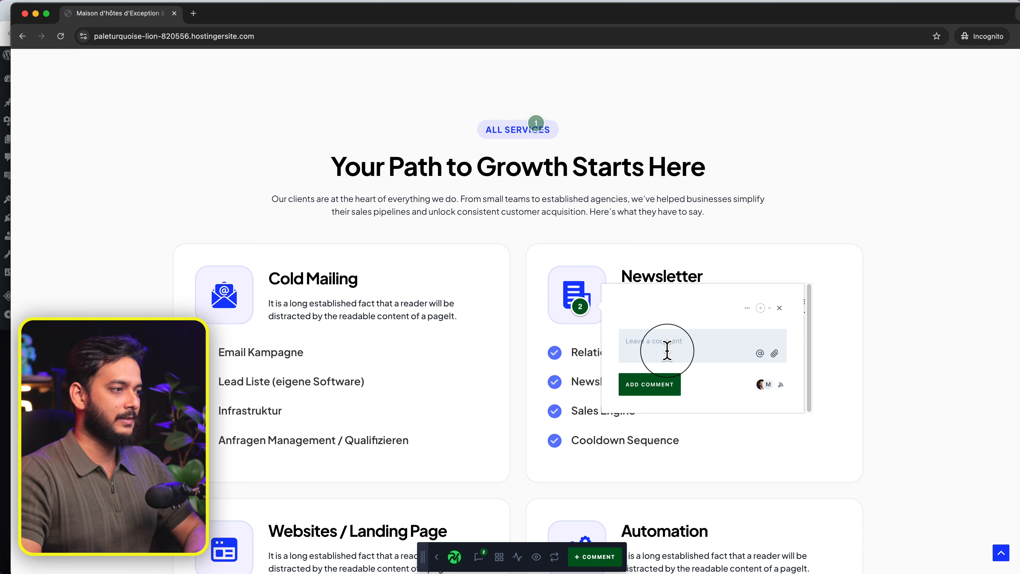
pyautogui.write("Let's replace the image")
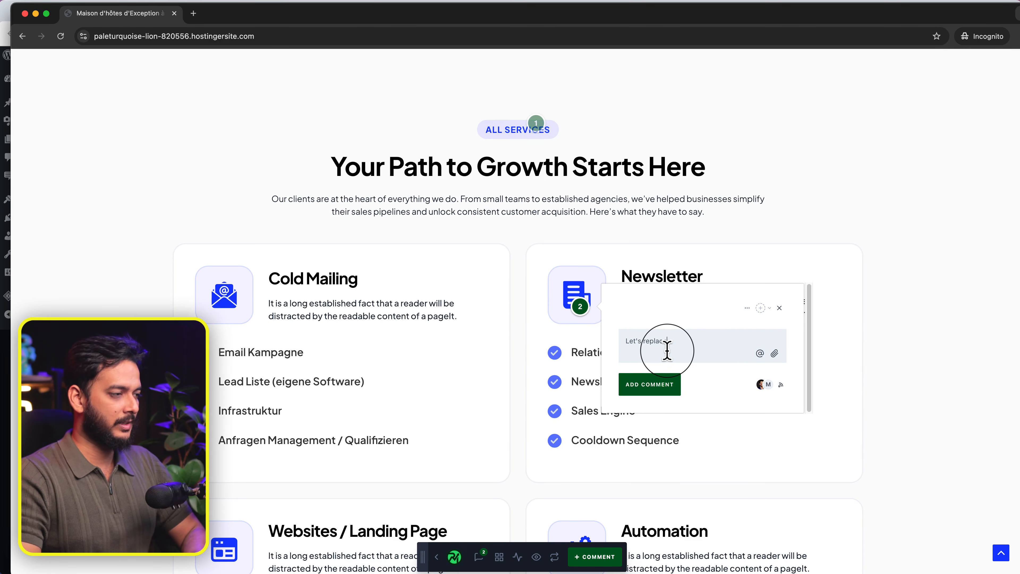
# - Attach Group (3).png from the Downloads folder to the Newsletter icon comment and post it
pyautogui.click(775, 354)
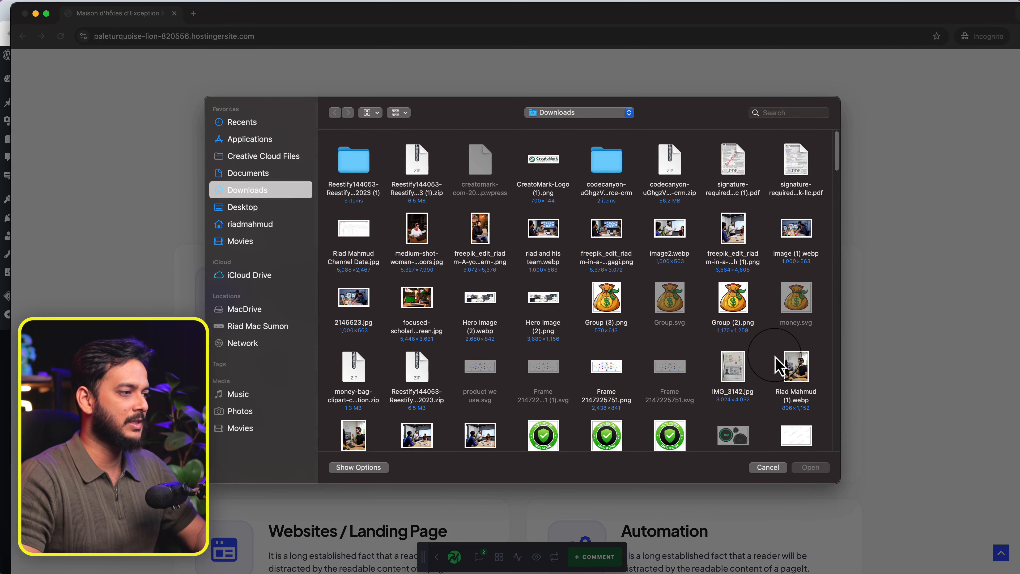
pyautogui.scroll(-5, 778, 364)
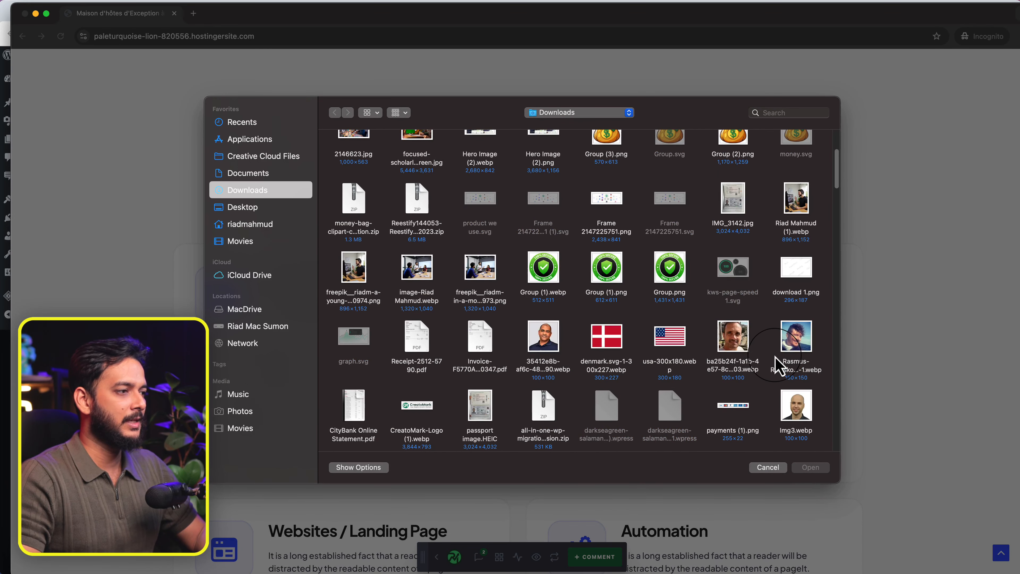
pyautogui.scroll(2, 779, 364)
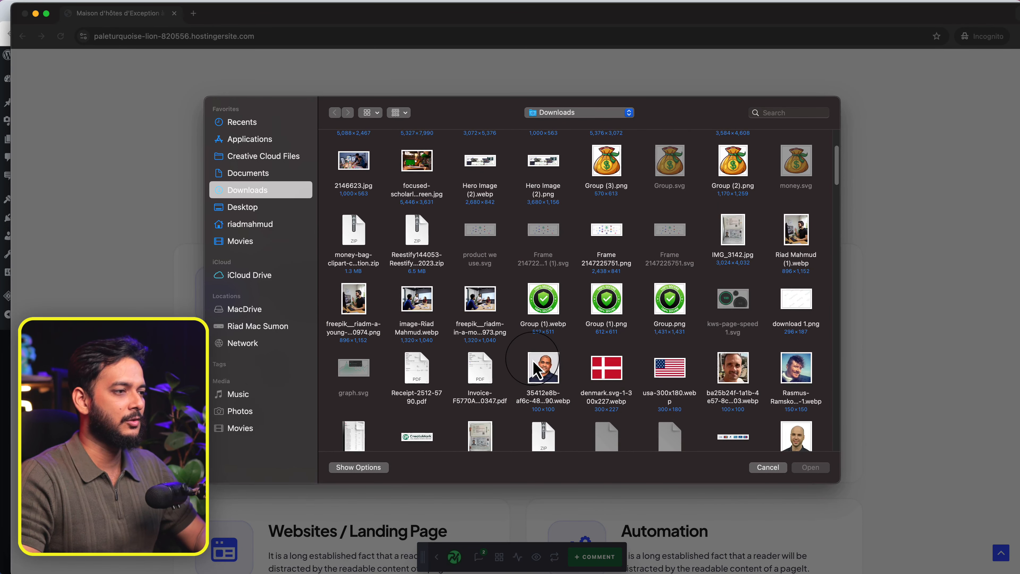
pyautogui.scroll(1, 533, 360)
pyautogui.click(358, 334)
pyautogui.click(411, 335)
pyautogui.click(373, 333)
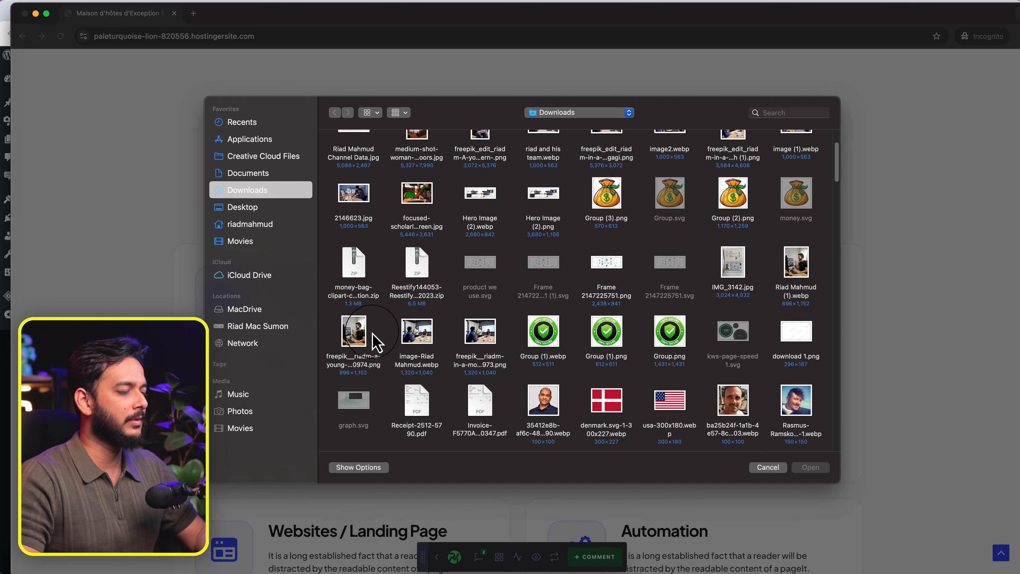
pyautogui.scroll(1, 482, 274)
pyautogui.click(607, 199)
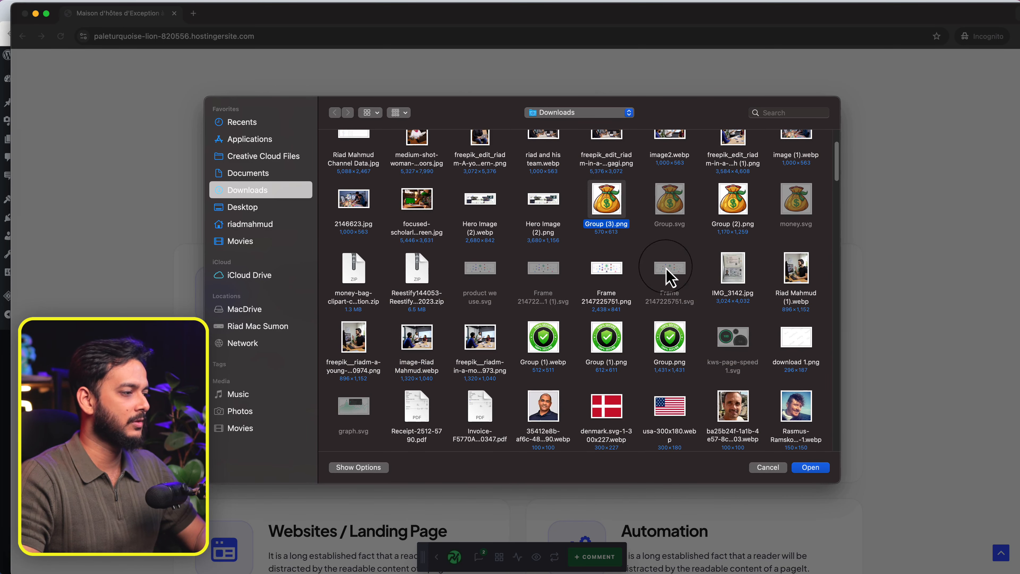
pyautogui.click(810, 468)
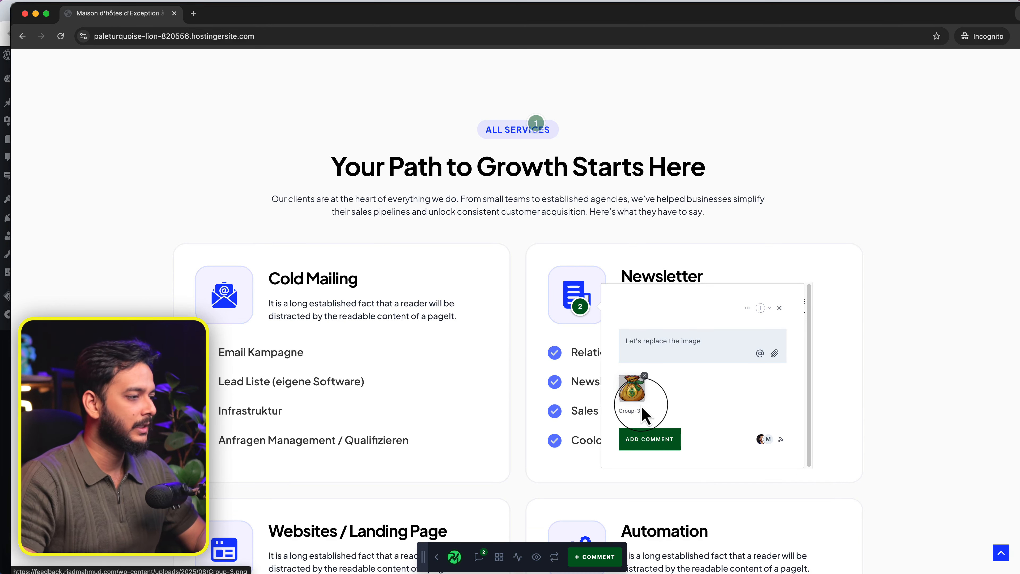
pyautogui.click(649, 440)
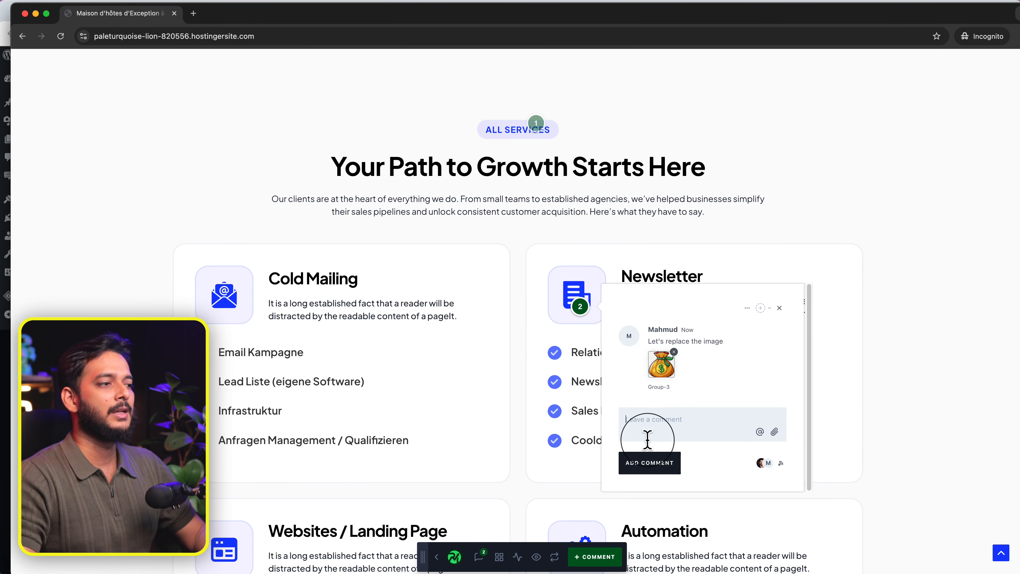
# - Switch back to the Test Project admin window, close the open task's details, and reload the page to refresh the task list
pyautogui.moveTo(11, 256); pyautogui.dragTo(280, 292)
pyautogui.click(257, 340)
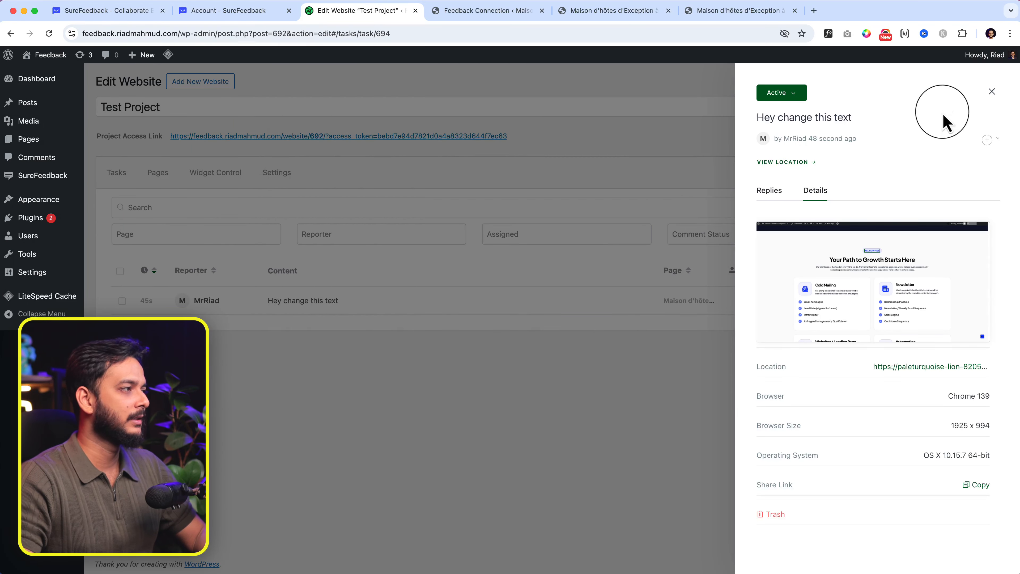
pyautogui.click(992, 91)
pyautogui.click(48, 33)
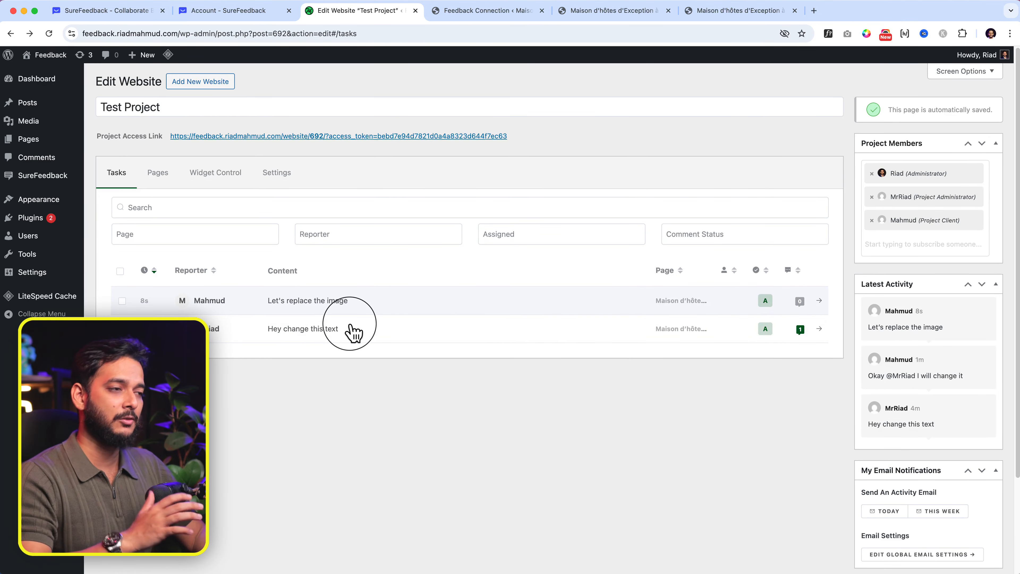
# - Open the "Let's replace the image" task, examine its attachment and details, and enlarge its page screenshot
pyautogui.click(349, 310)
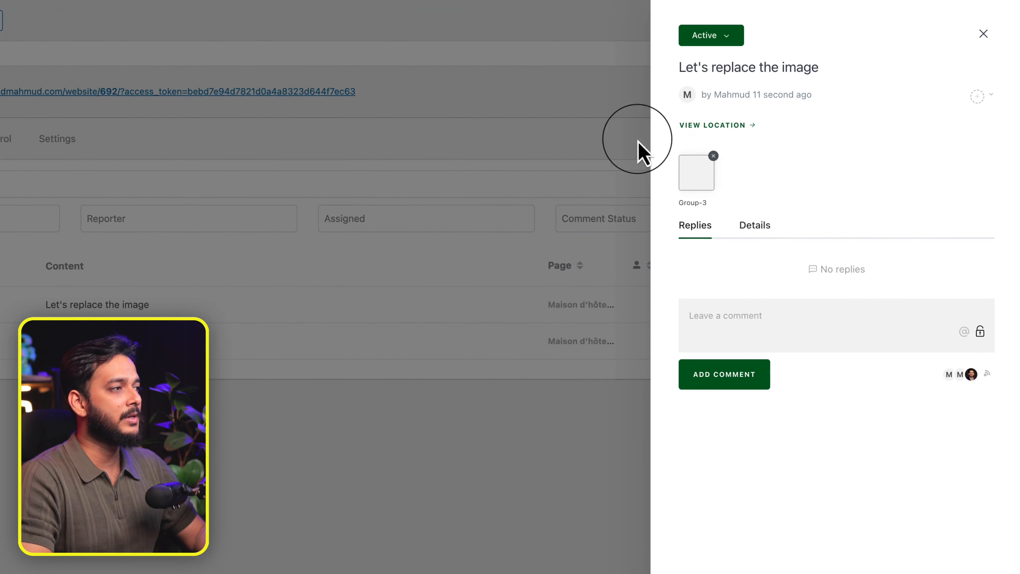
pyautogui.moveTo(742, 102)
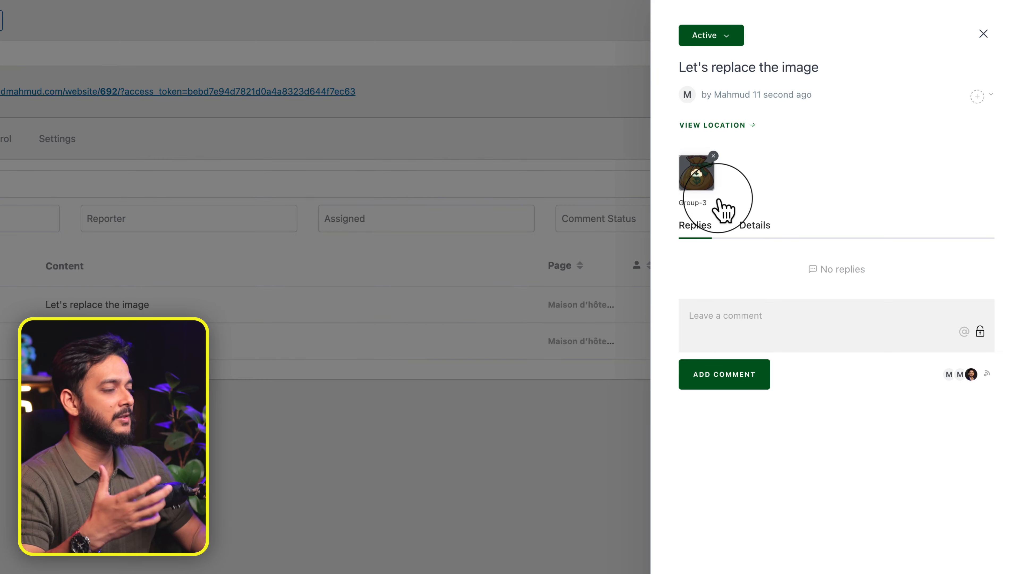
pyautogui.click(755, 227)
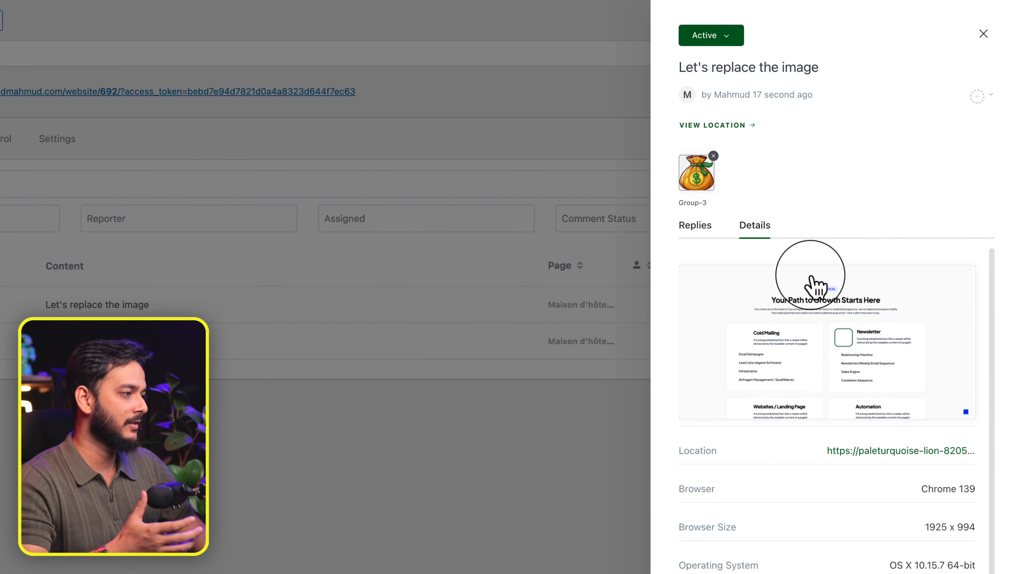
pyautogui.click(809, 331)
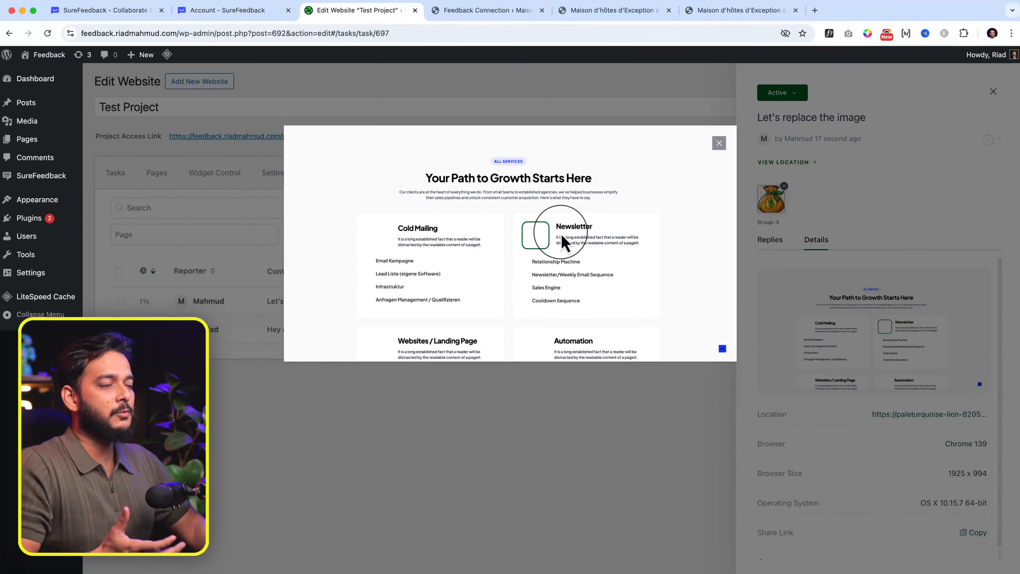
# - Close the enlarged screenshot and the task's details, and switch to the client website's home page
pyautogui.click(719, 143)
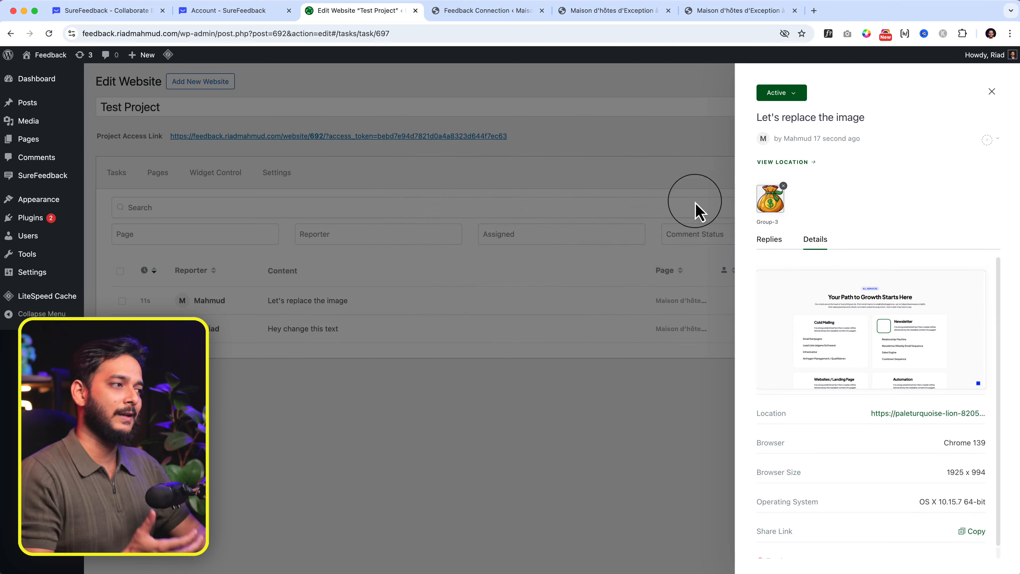
pyautogui.click(597, 422)
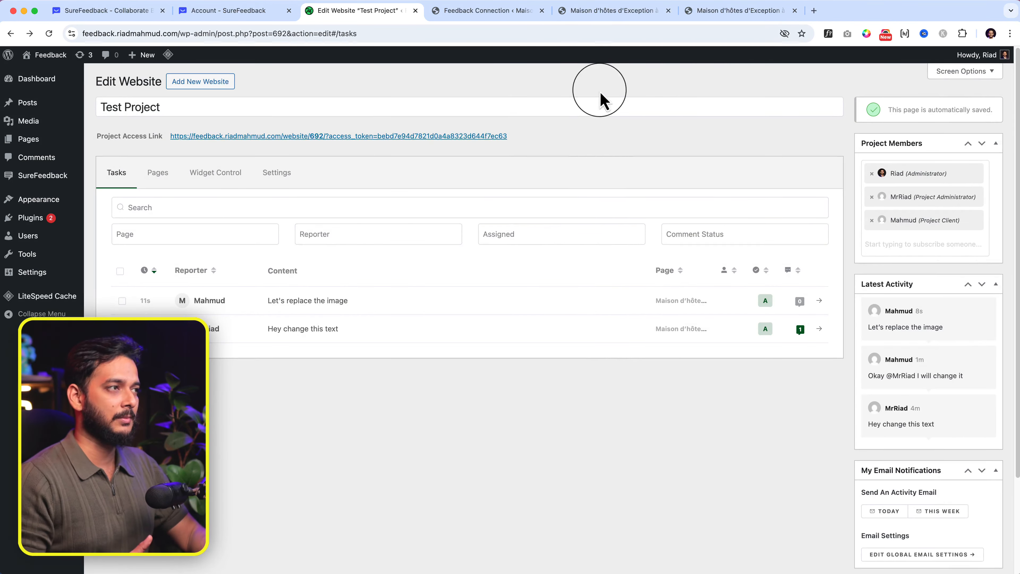
pyautogui.click(602, 12)
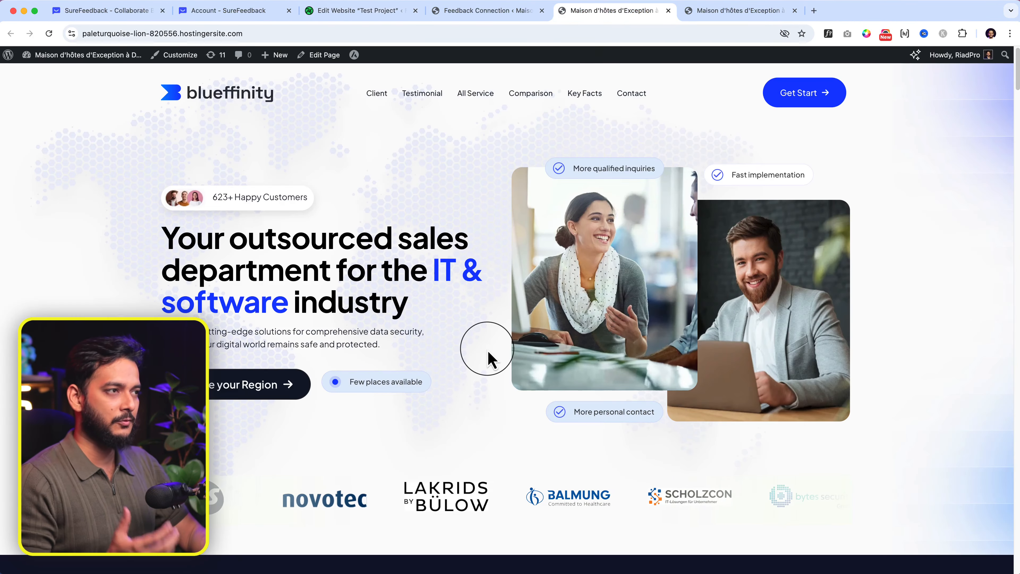
# - Open the comments list on the client website and examine its page filter options
pyautogui.scroll(-15, 486, 356)
pyautogui.scroll(-5, 487, 356)
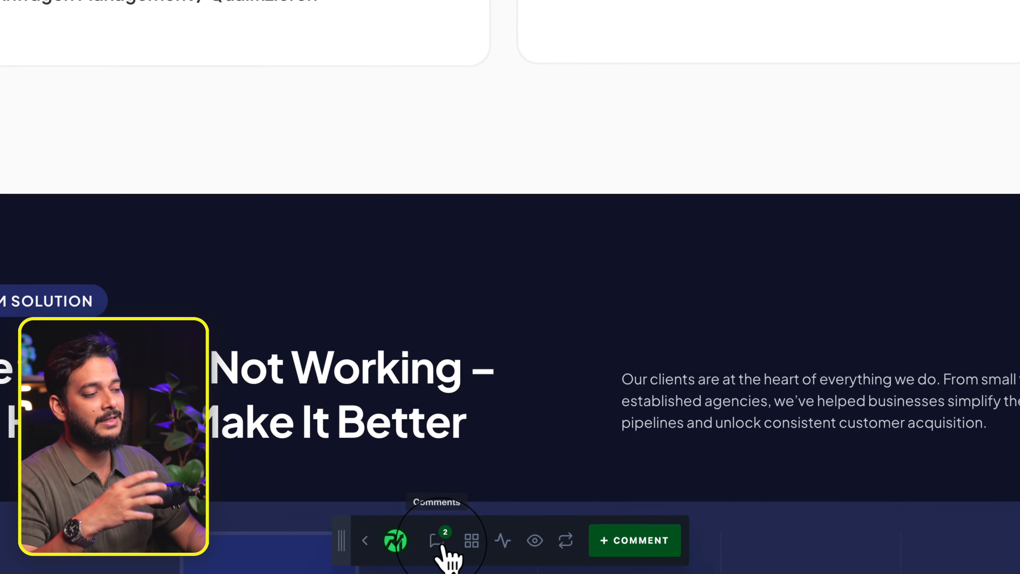
pyautogui.click(441, 546)
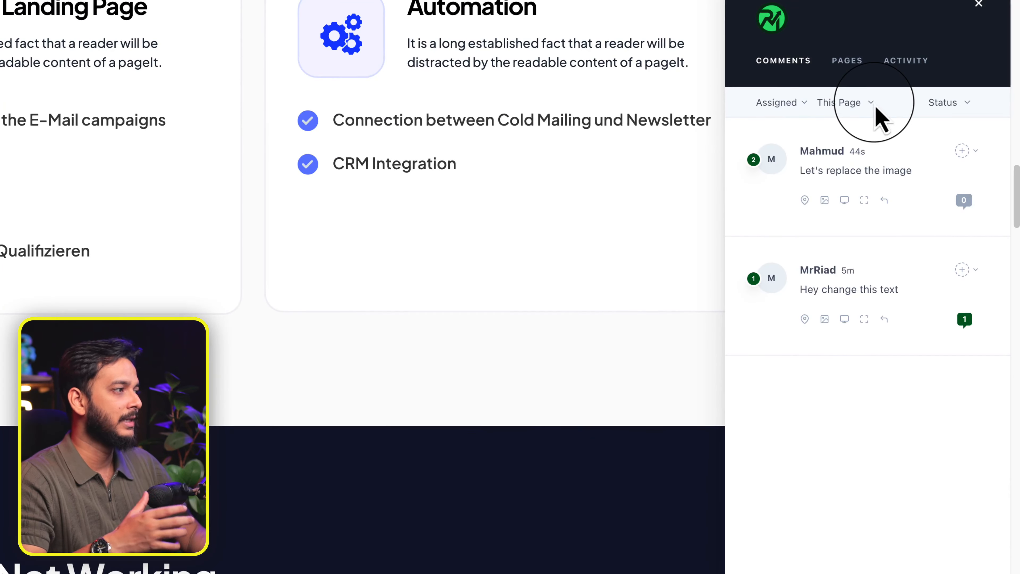
pyautogui.click(875, 105)
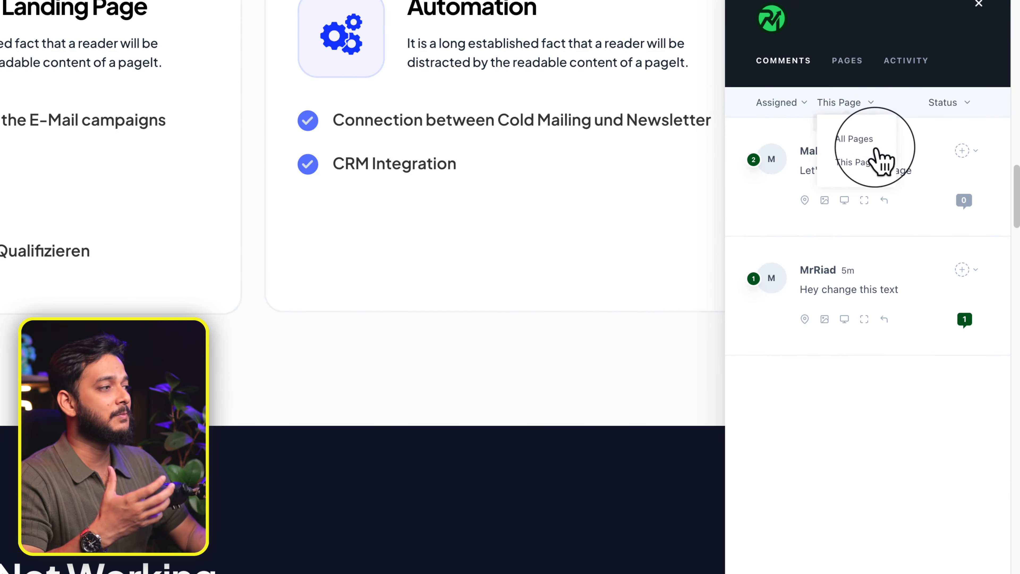
pyautogui.click(884, 477)
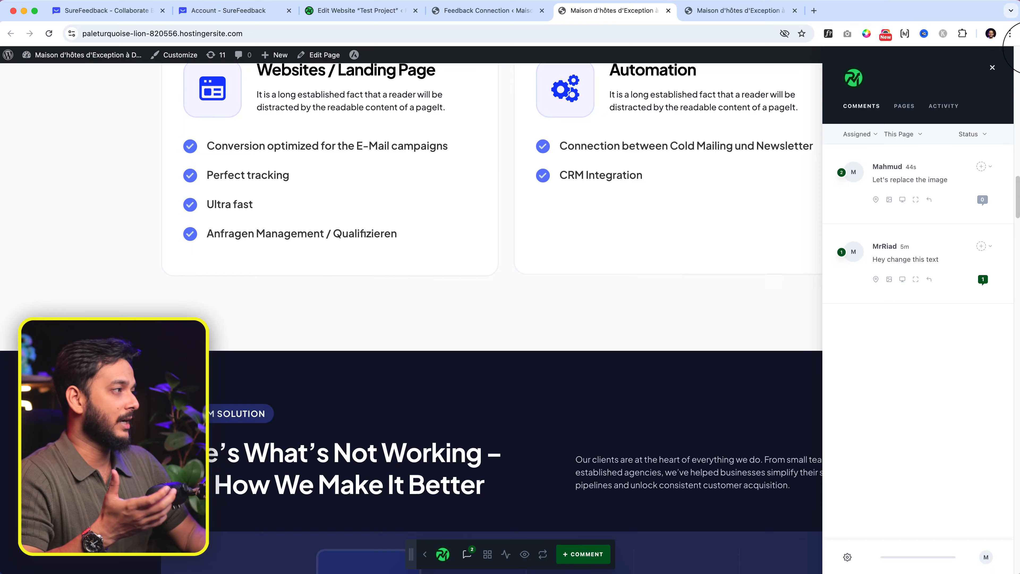
# - Bring the incognito visitor window forward and open the website's Testimonial page
pyautogui.click(1019, 48)
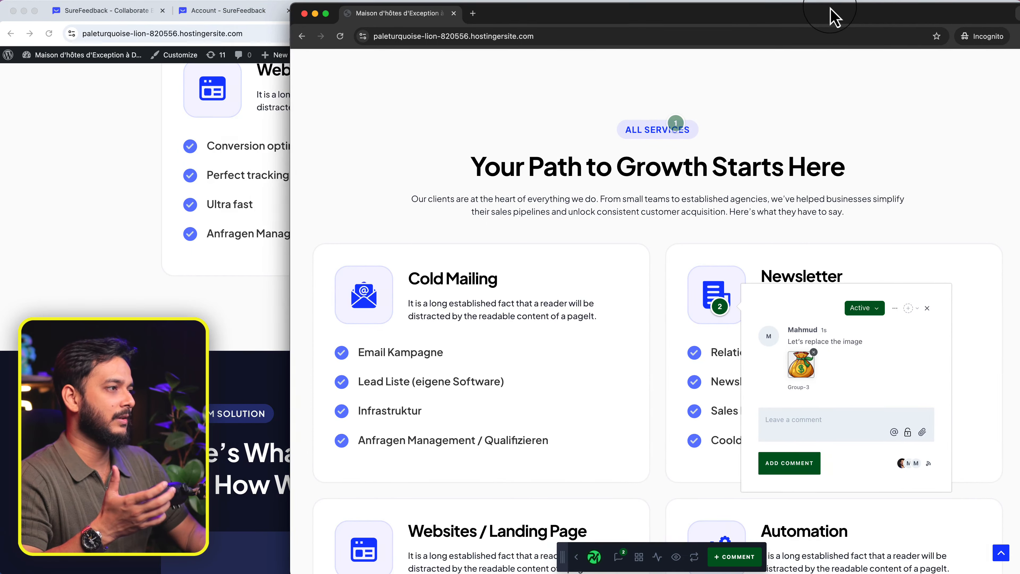
pyautogui.moveTo(830, 10); pyautogui.dragTo(723, 1)
pyautogui.scroll(15, 512, 62)
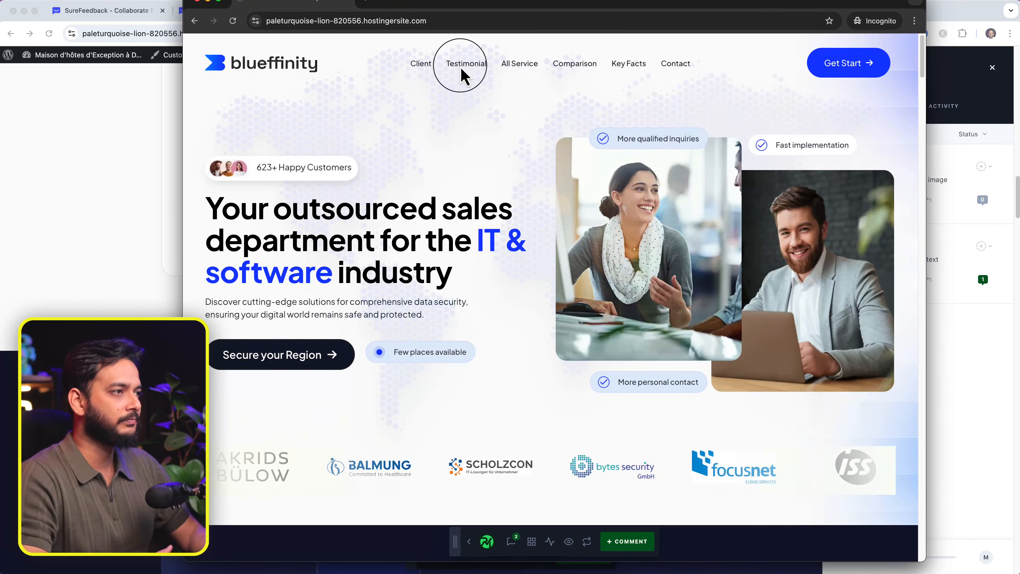
pyautogui.click(463, 72)
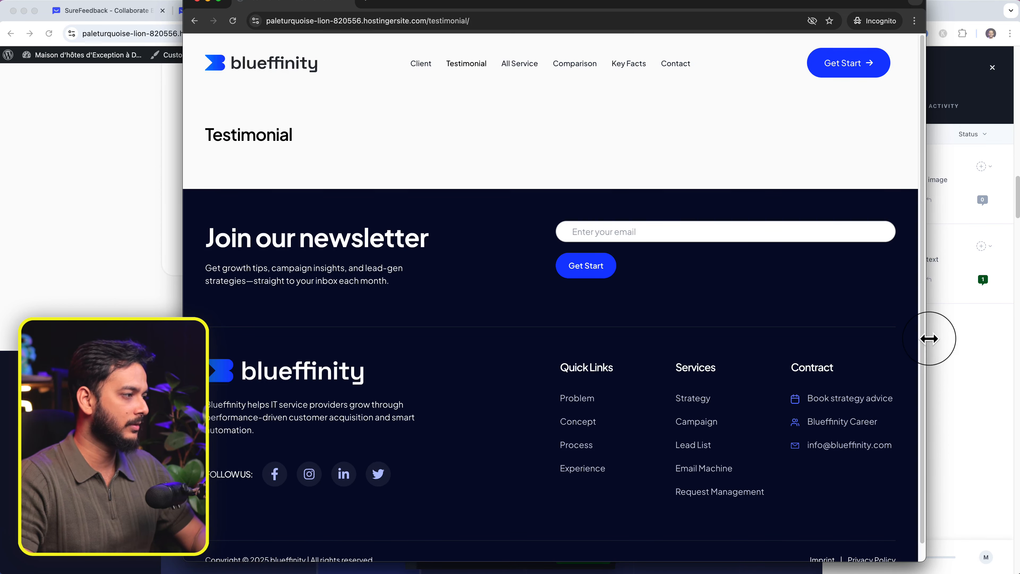
# - Widen the incognito window, pin a comment beside the Testimonial heading with the text "Another comments", and post it
pyautogui.moveTo(929, 337); pyautogui.dragTo(1018, 337)
pyautogui.click(507, 137)
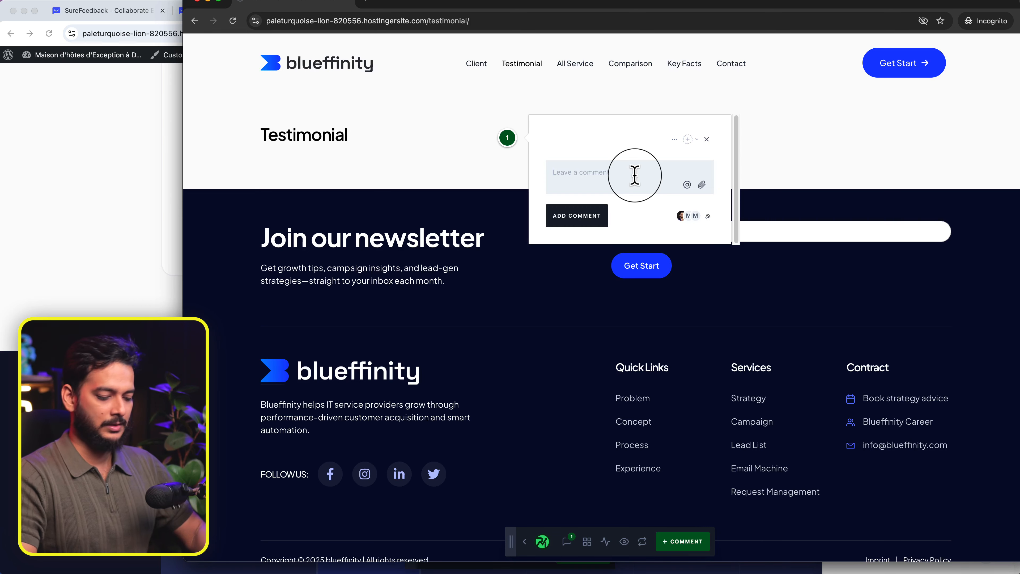
pyautogui.write('Another comment')
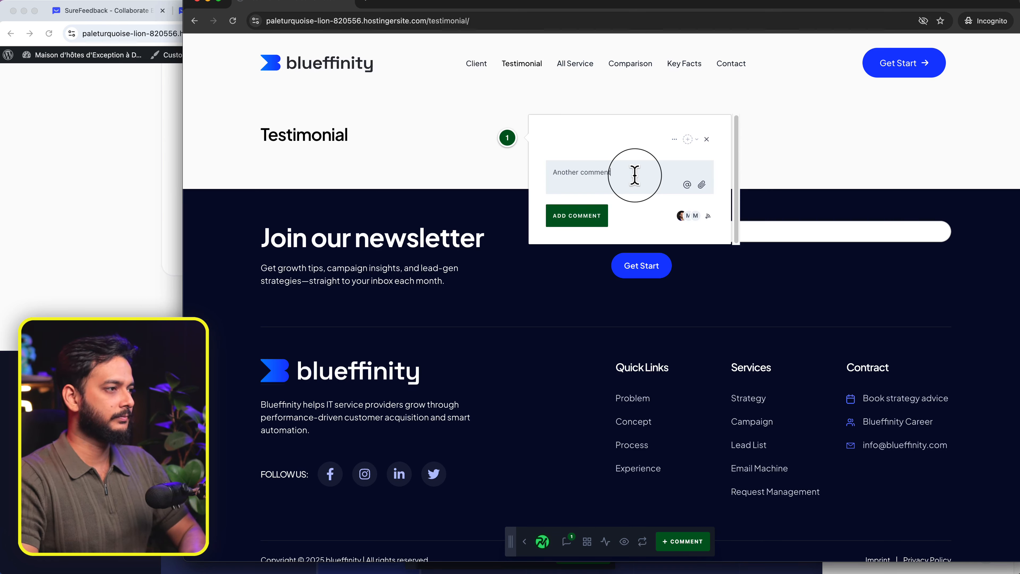
pyautogui.write('s')
pyautogui.click(578, 216)
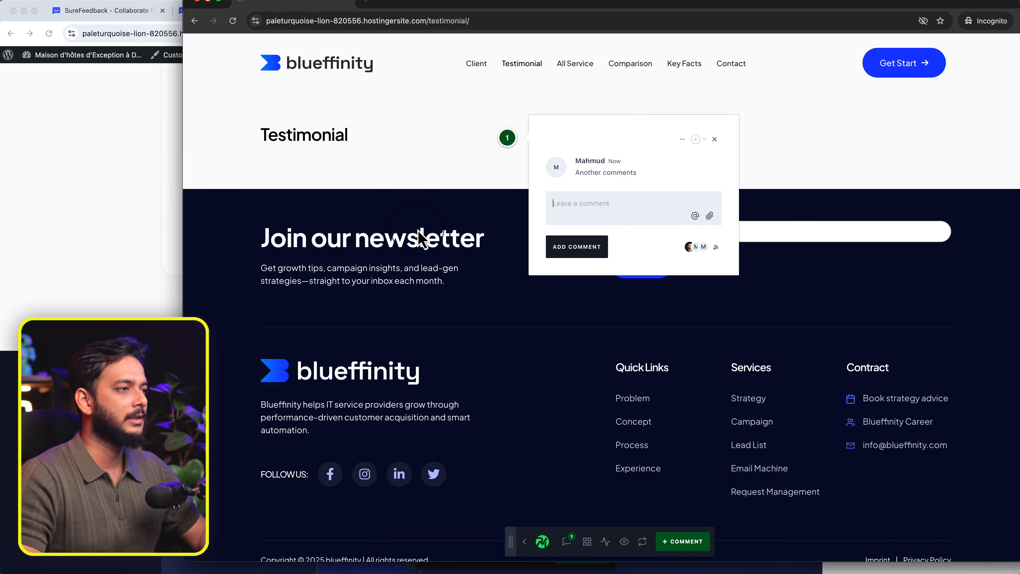
# - Return to the logged-in window, reload the website, and open the Testimonial page from the feedback pages list
pyautogui.click(93, 240)
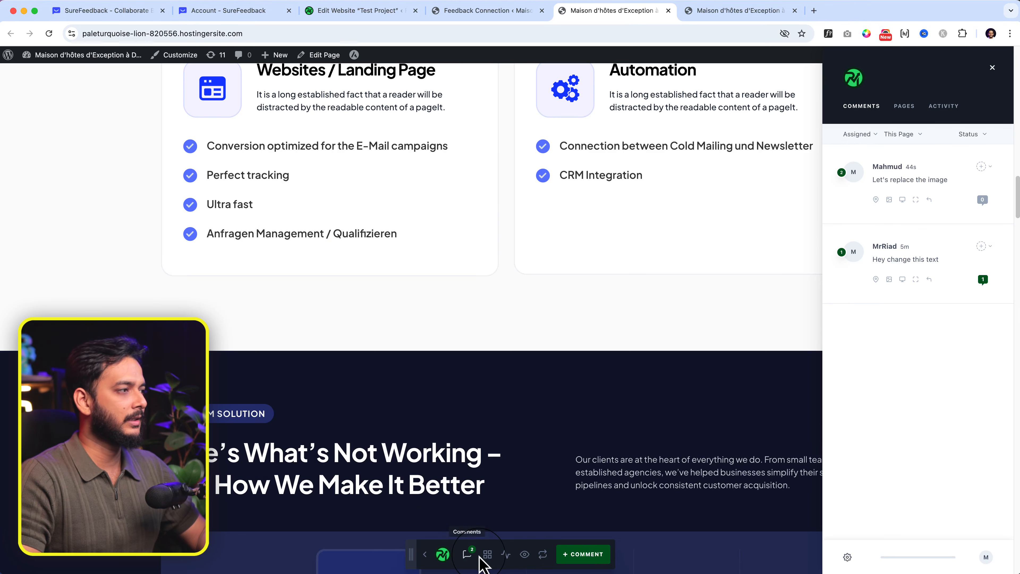
pyautogui.click(466, 554)
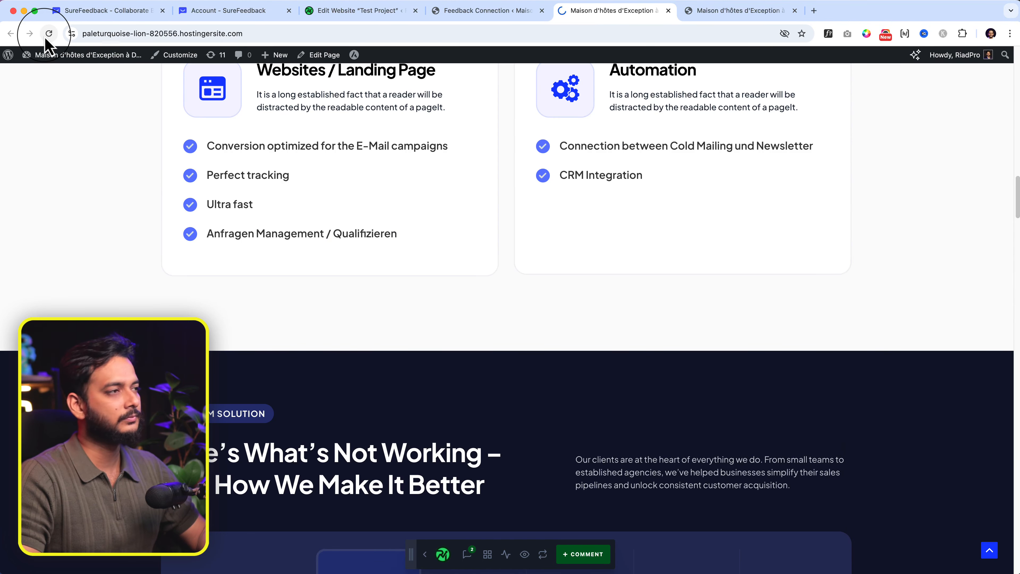
pyautogui.click(487, 555)
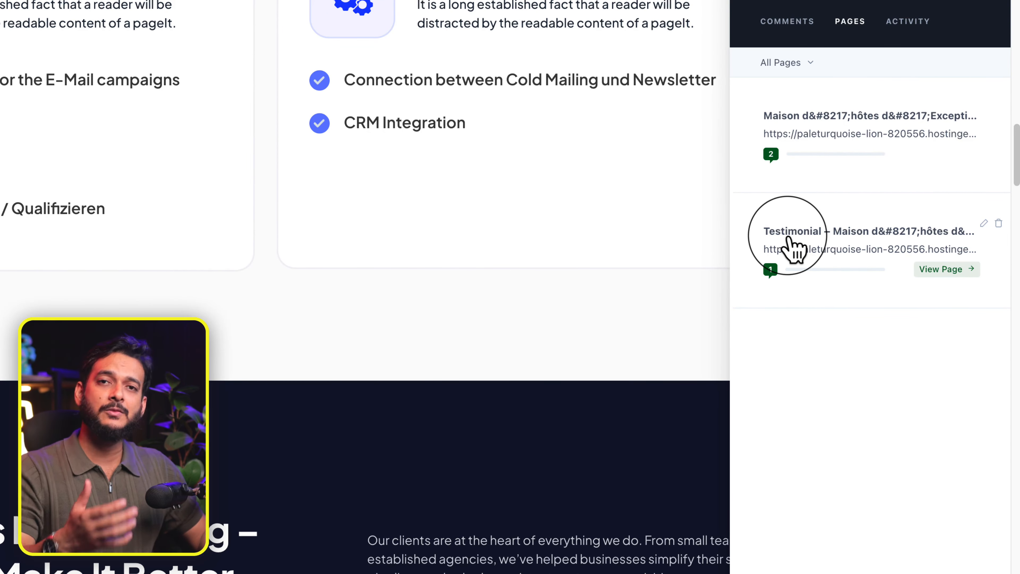
pyautogui.moveTo(822, 136)
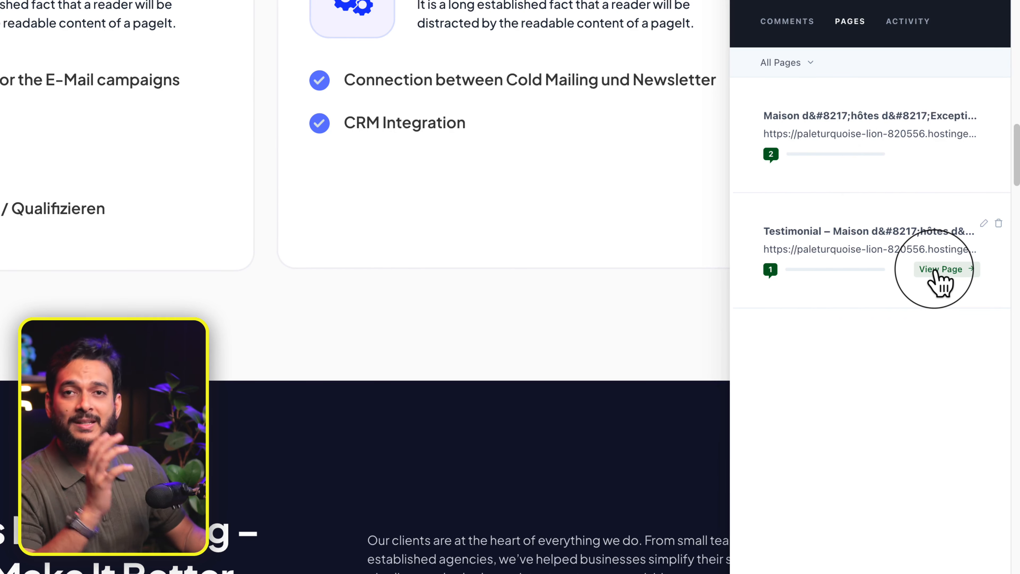
pyautogui.click(936, 269)
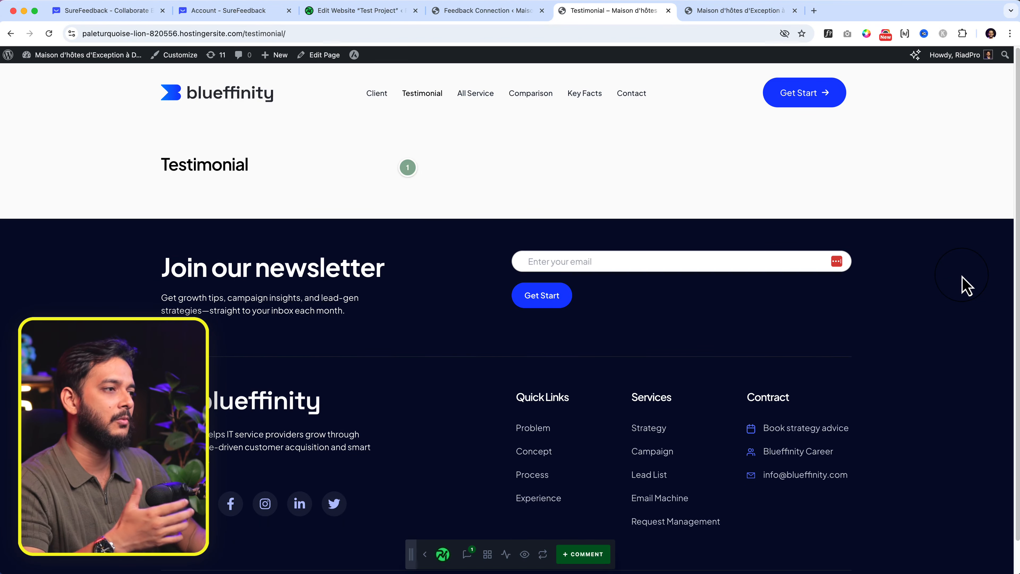
# - Review the Testimonial page's comments and the project's activity log with its activity filter options, and close the feedback sidebar
pyautogui.click(409, 173)
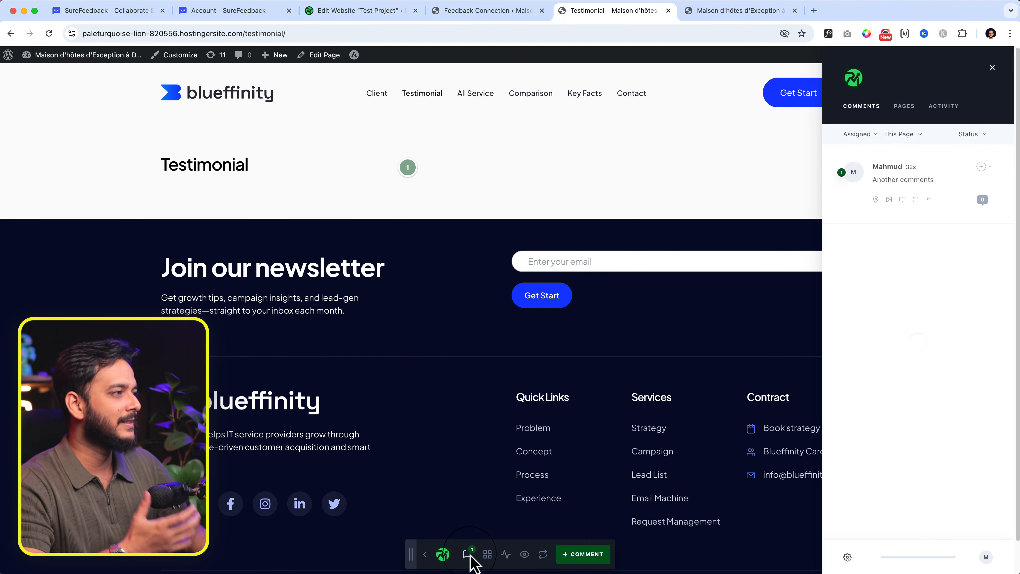
pyautogui.click(944, 106)
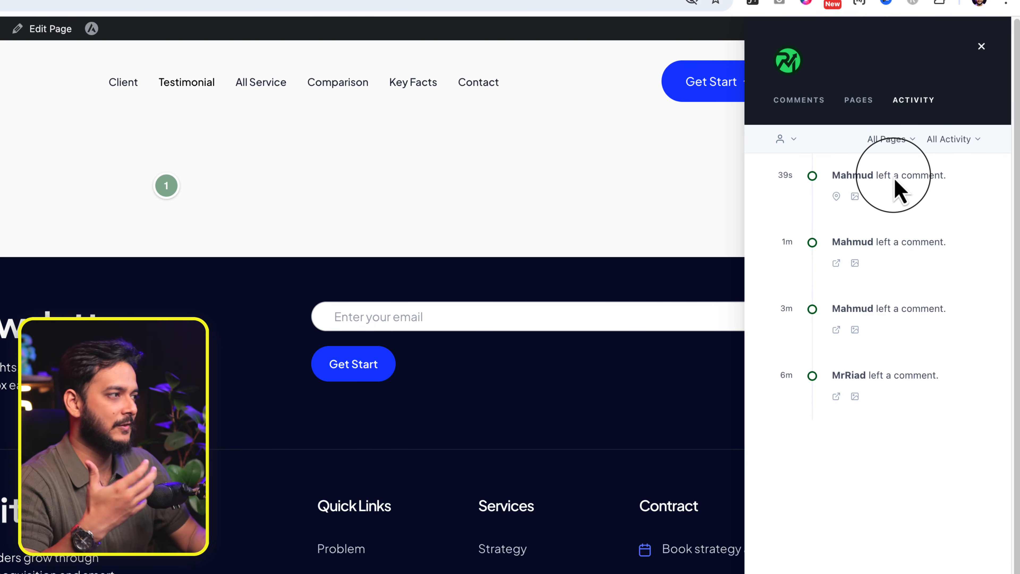
pyautogui.click(954, 139)
pyautogui.click(982, 46)
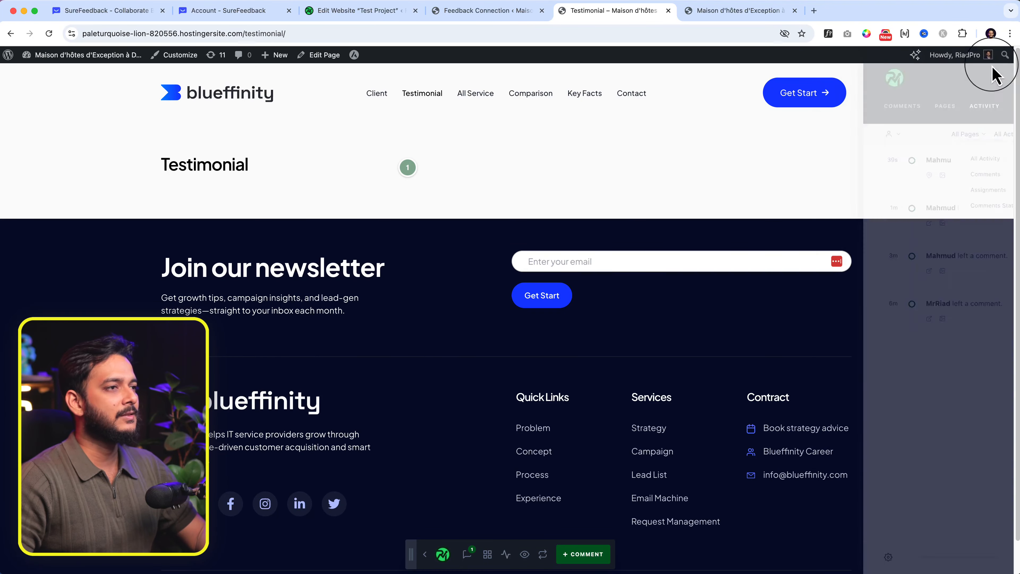
# - Return to the home page, open the comment on the Newsletter card's icon, and set its status to Resolved
pyautogui.click(248, 108)
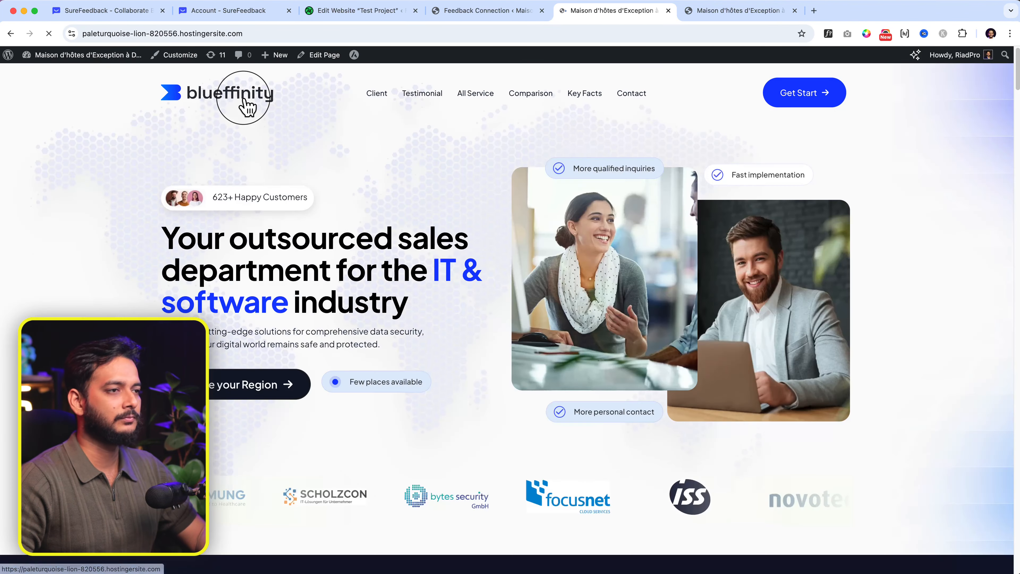
pyautogui.scroll(-5, 639, 360)
pyautogui.scroll(-10, 639, 360)
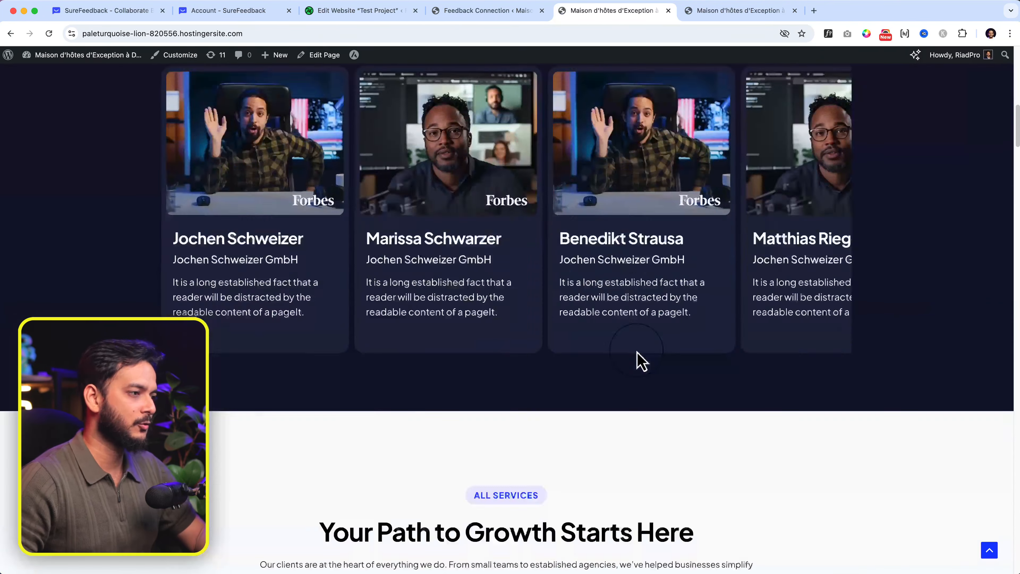
pyautogui.click(580, 324)
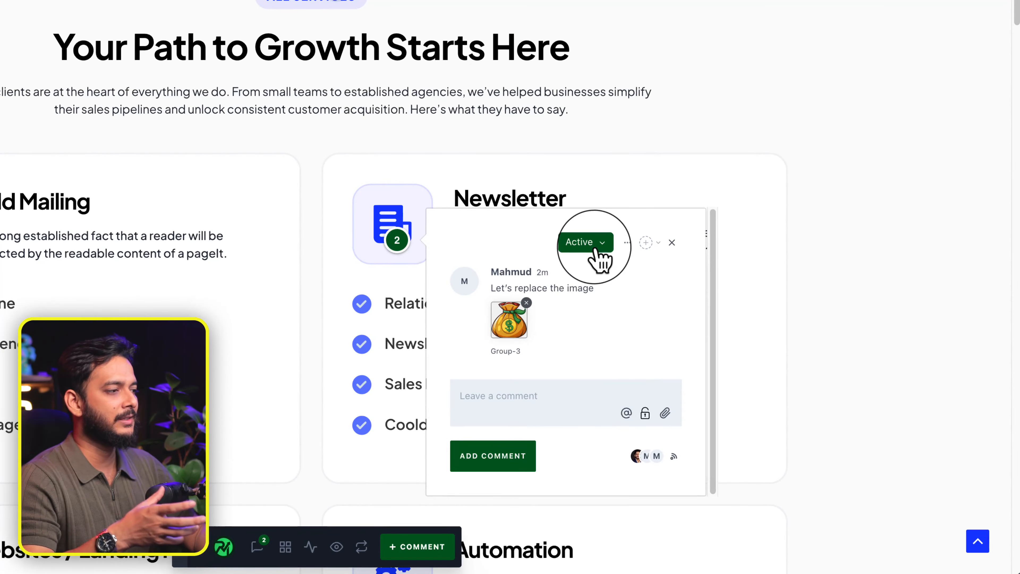
pyautogui.click(596, 251)
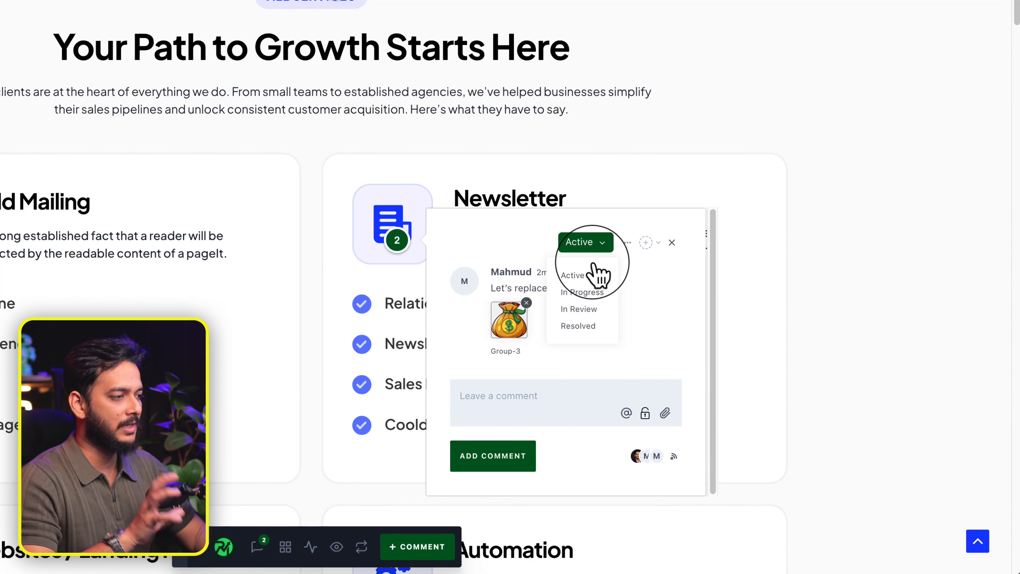
pyautogui.click(585, 324)
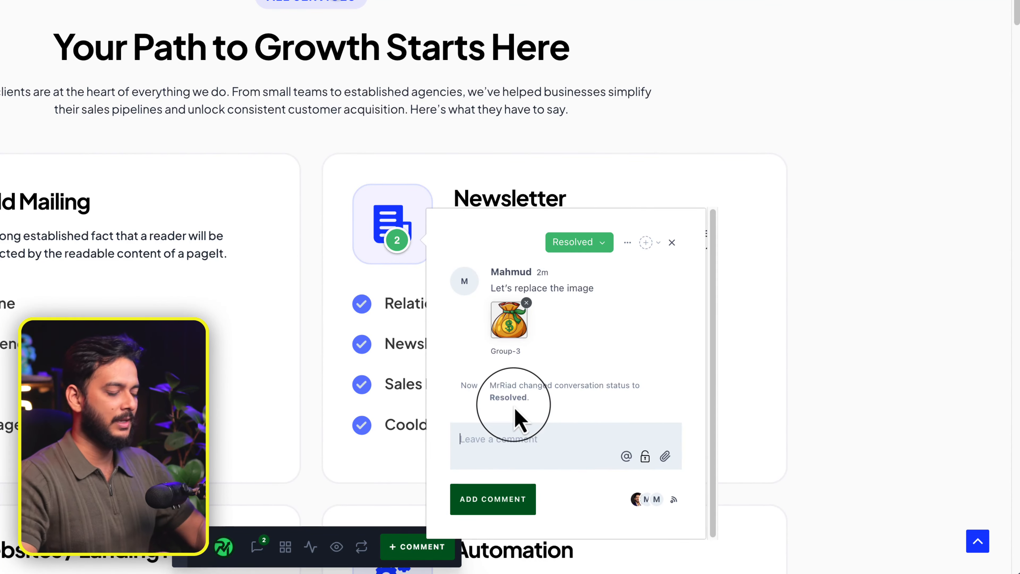
# - Post a reply in the Newsletter icon comment that mentions the project client and says "I have replaced the image"
pyautogui.write('@Mah')
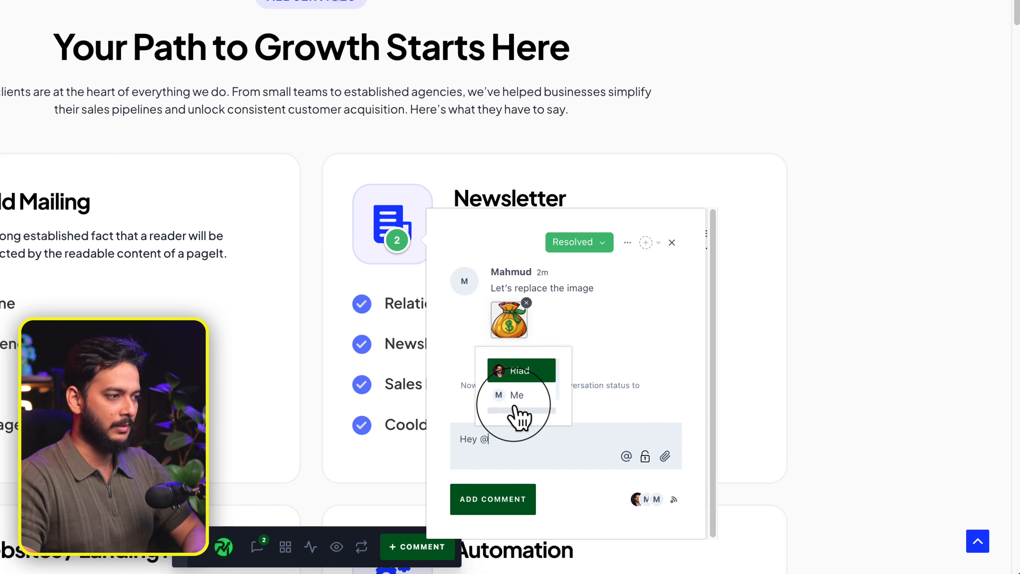
pyautogui.press('Return')
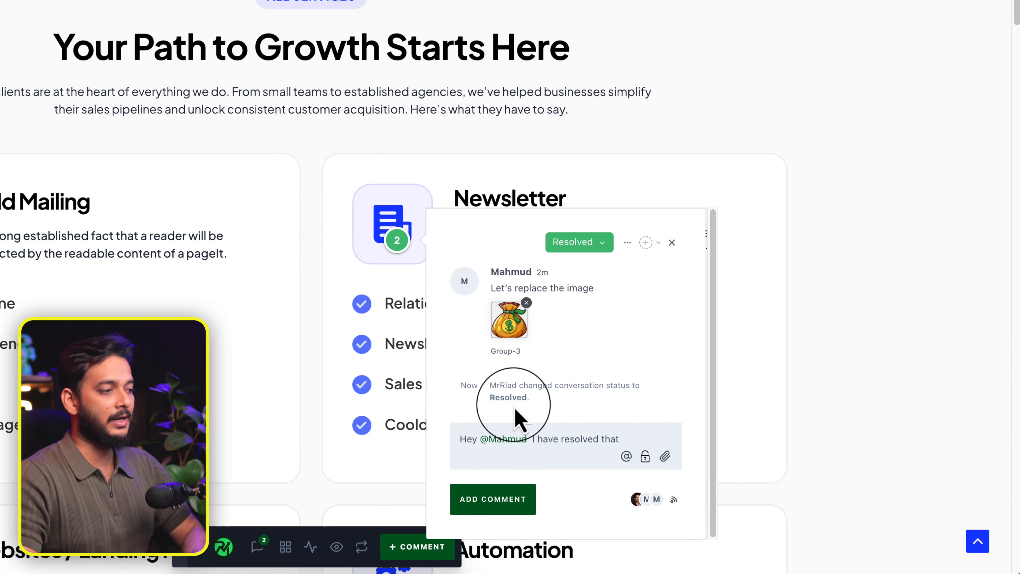
pyautogui.hotkey('ctrl', 'shift', 'Left')
pyautogui.hotkey('ctrl', 'shift', 'Left')
pyautogui.write('r')
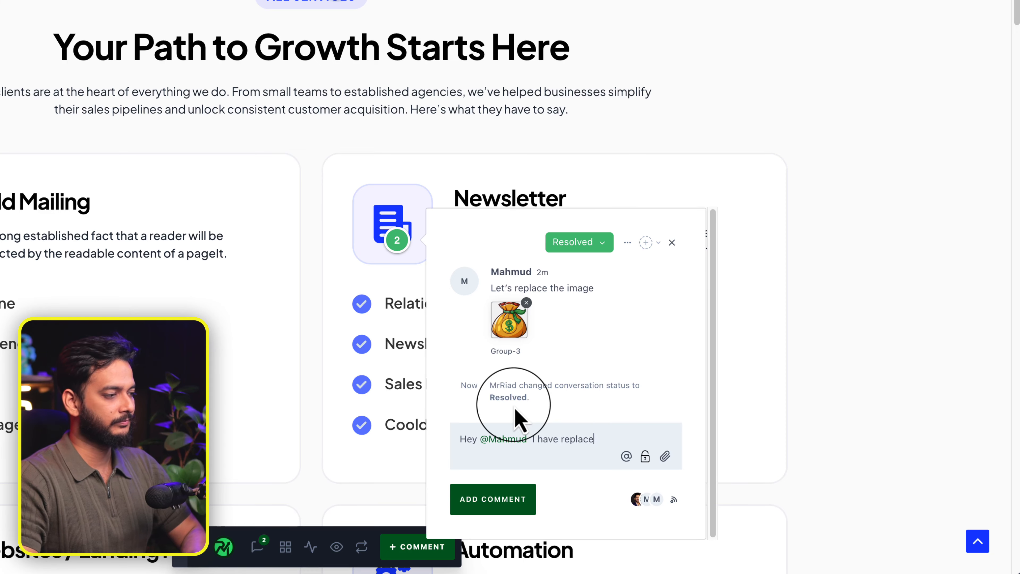
pyautogui.click(506, 508)
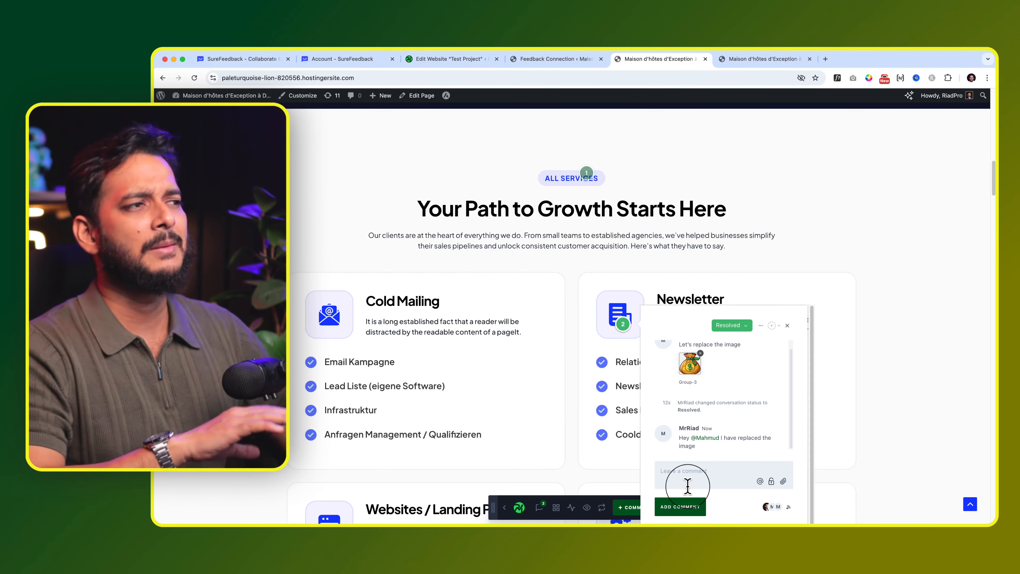
# - Open gmail.com in a new browser tab and move that tab to the front of the tab row
pyautogui.scroll(5, 941, 365)
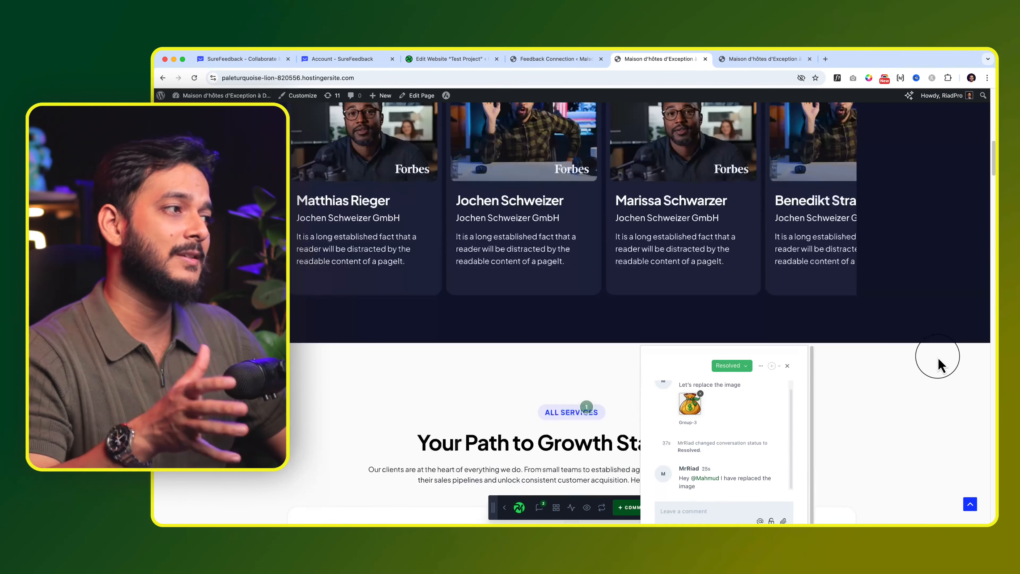
pyautogui.scroll(15, 939, 361)
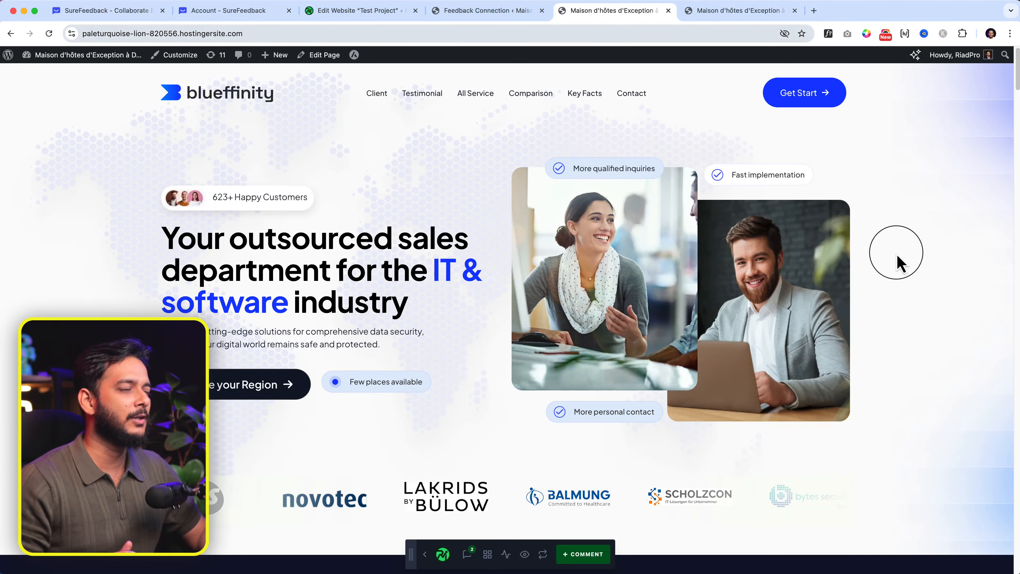
pyautogui.click(814, 10)
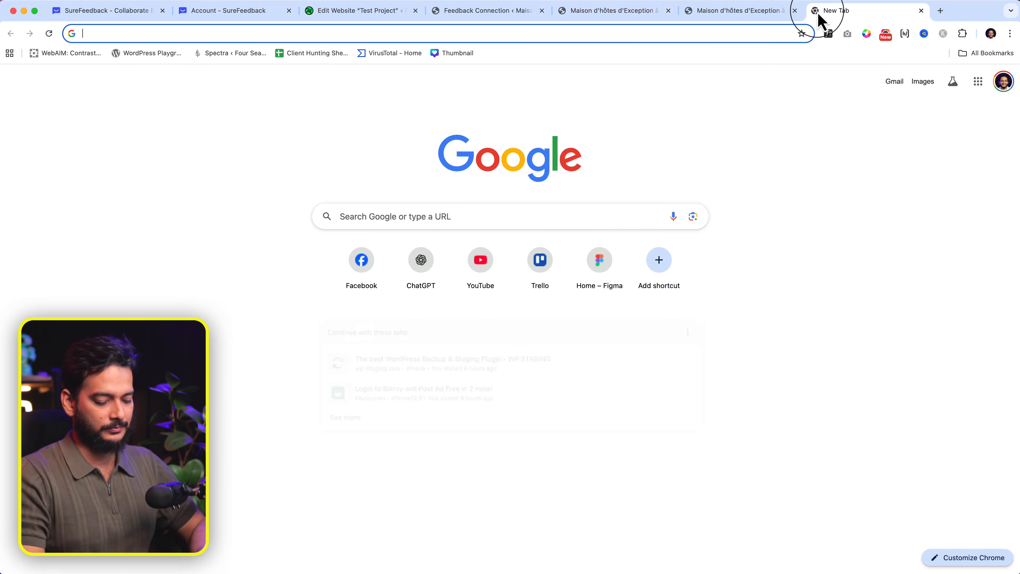
pyautogui.write('gmail.com')
pyautogui.press('Return')
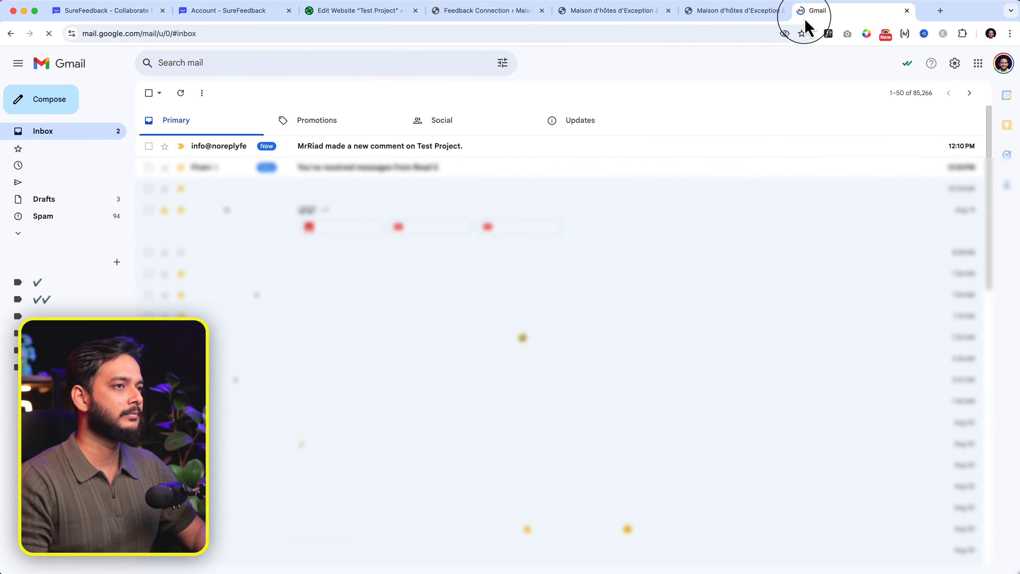
pyautogui.moveTo(805, 19); pyautogui.dragTo(76, 14)
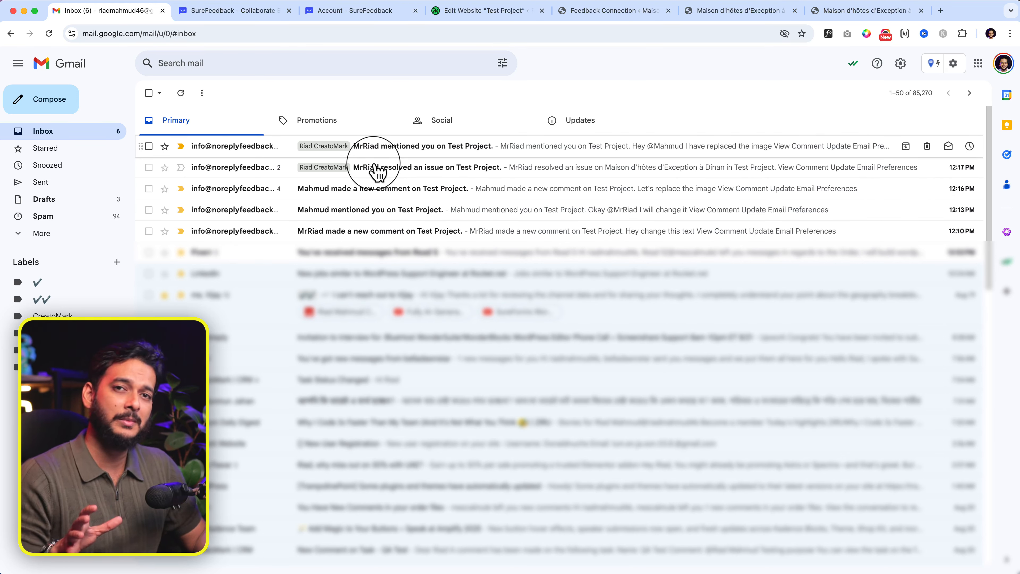
# - Open the notification email about the "Hey change this text" comment on Test Project and examine its message and arrival time
pyautogui.click(310, 235)
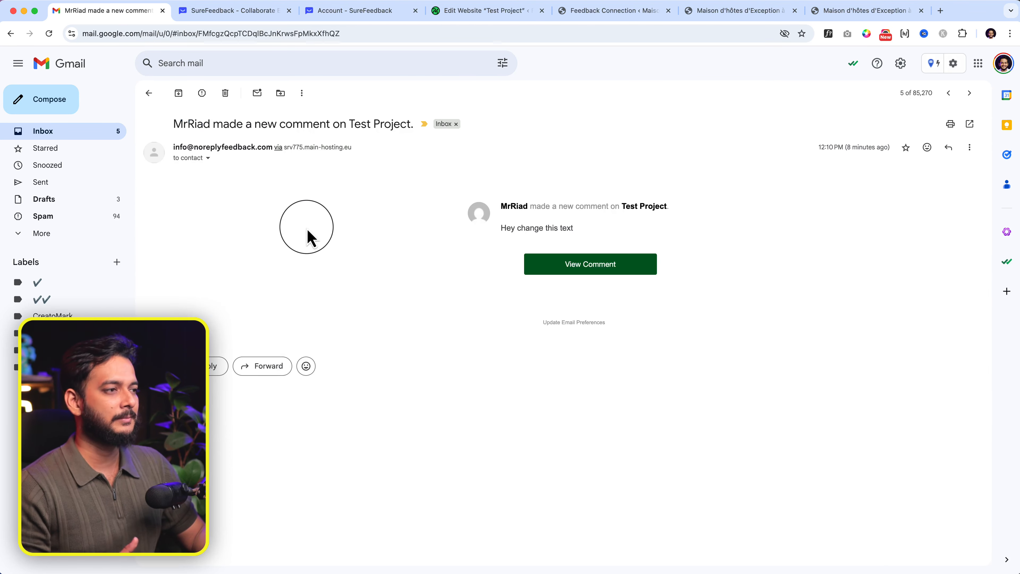
pyautogui.moveTo(462, 240); pyautogui.dragTo(554, 237)
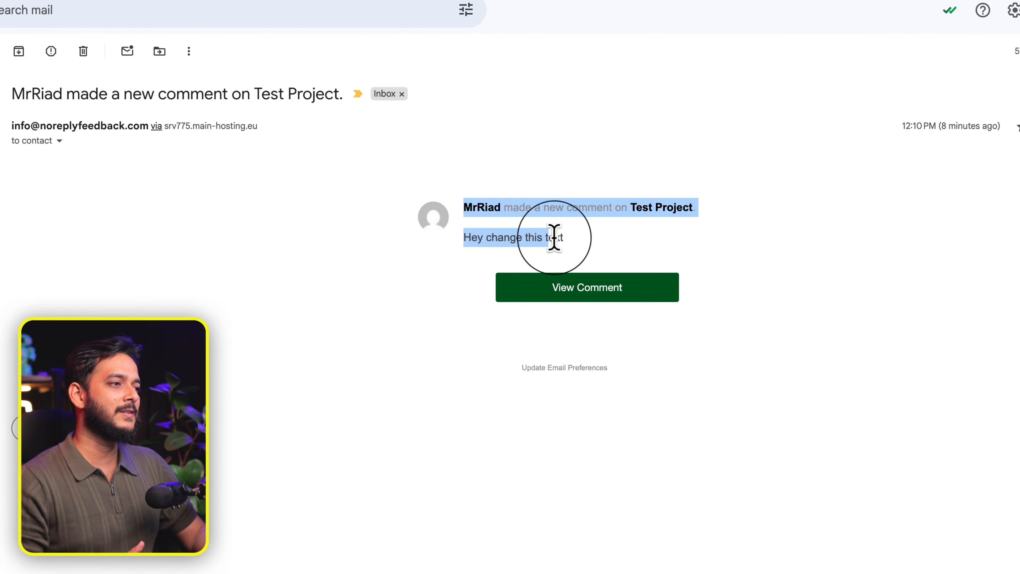
pyautogui.click(628, 241)
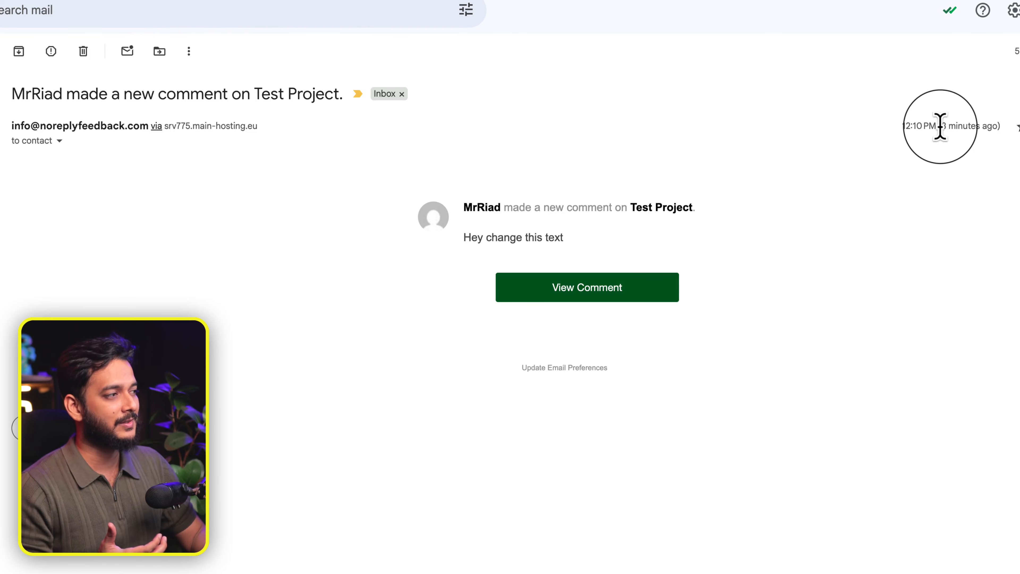
pyautogui.moveTo(940, 126); pyautogui.dragTo(1005, 155)
pyautogui.click(945, 210)
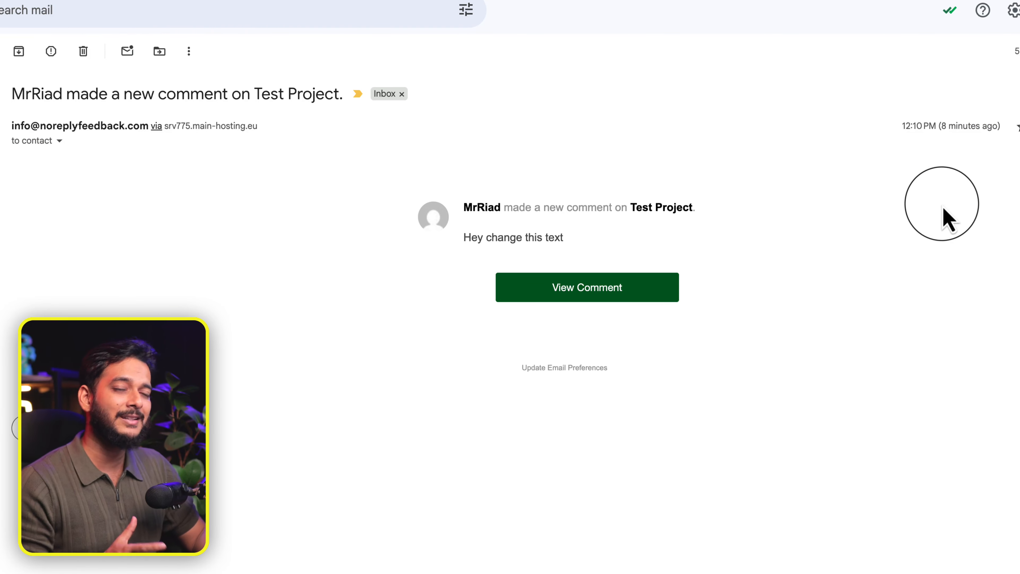